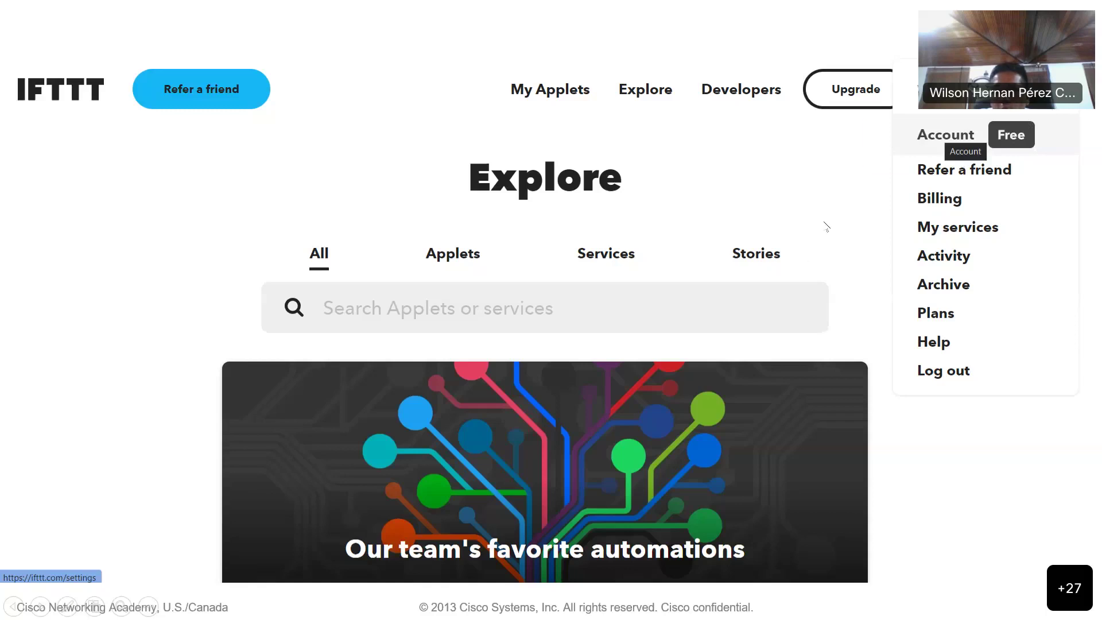
click(945, 135)
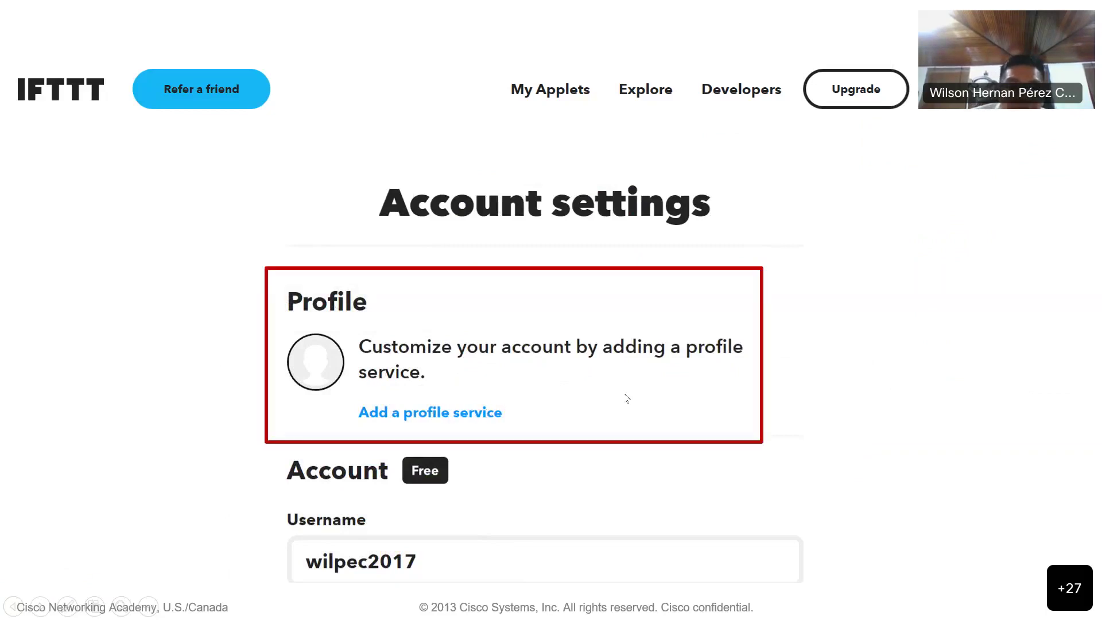
key(Right)
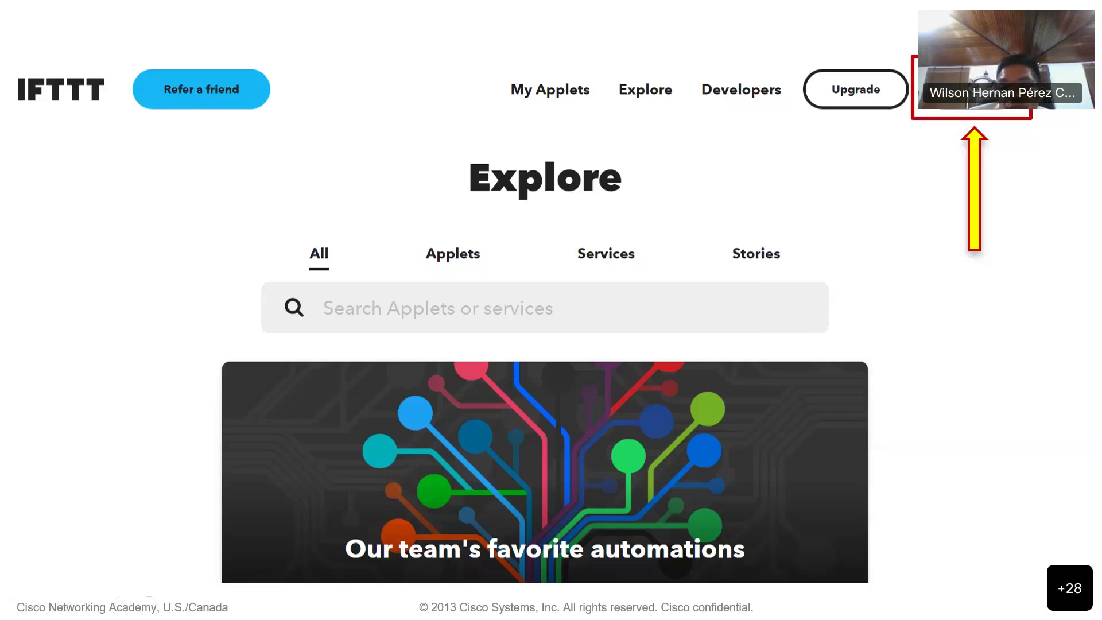
key(Right)
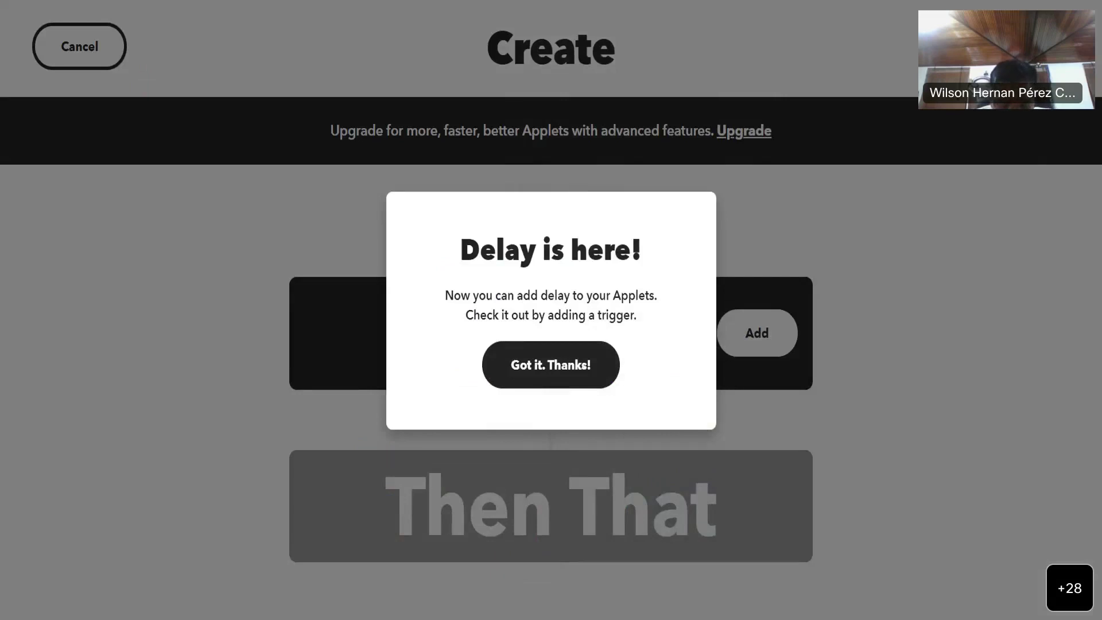
click(567, 368)
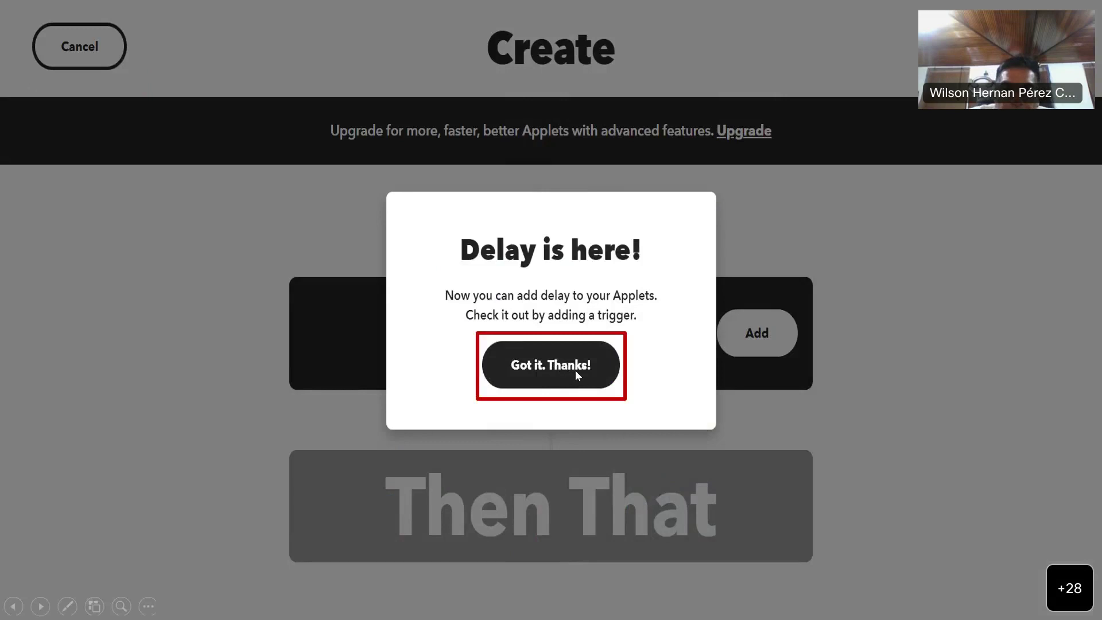
click(575, 370)
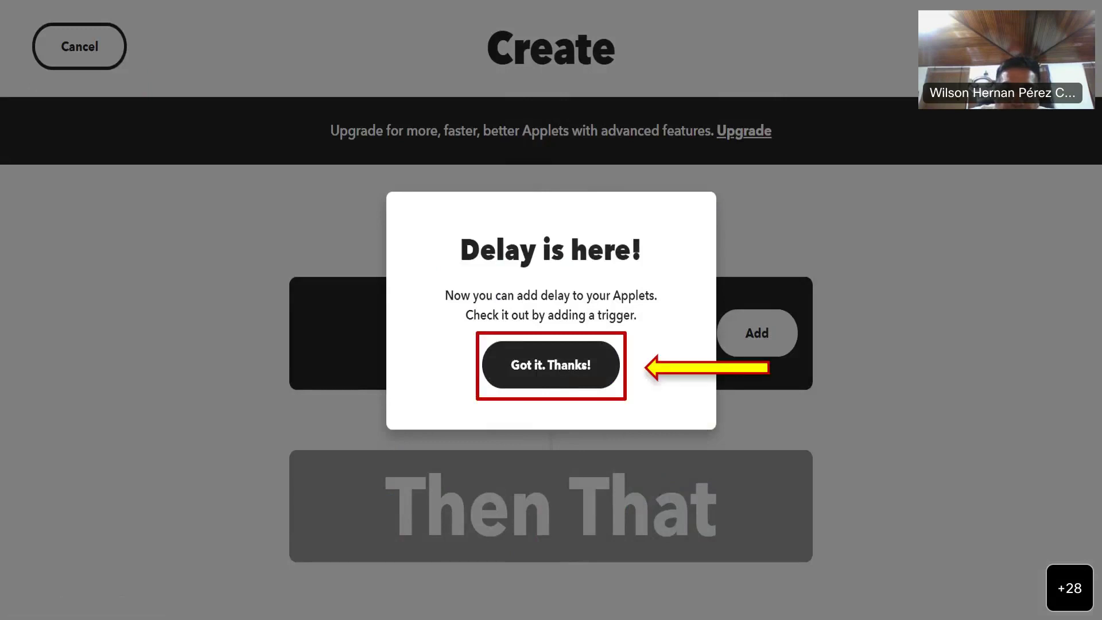
key(Right)
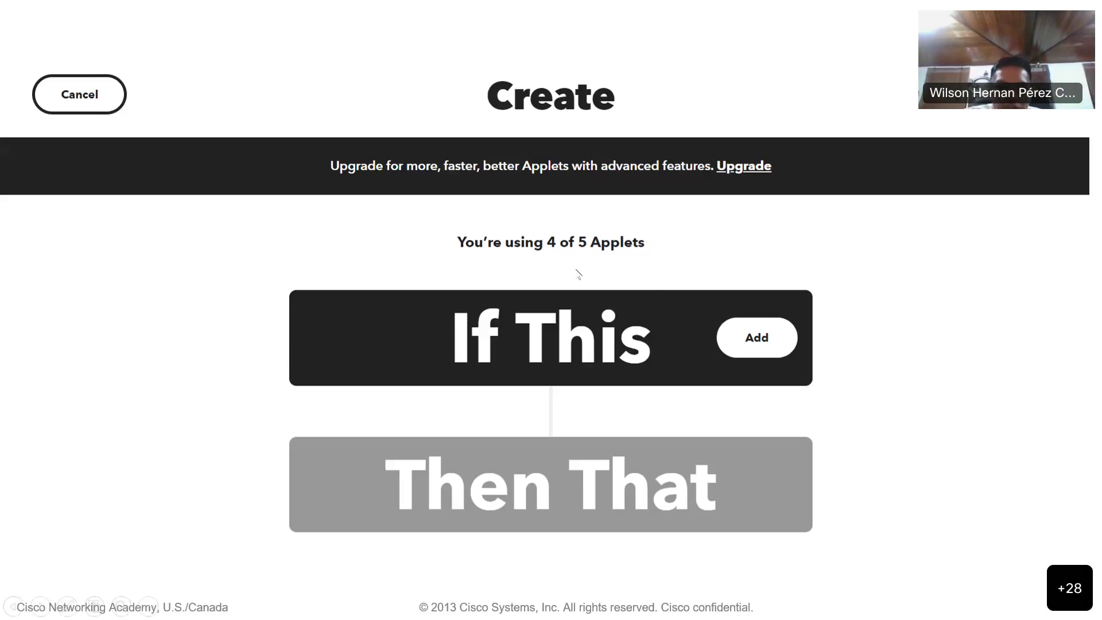
click(605, 278)
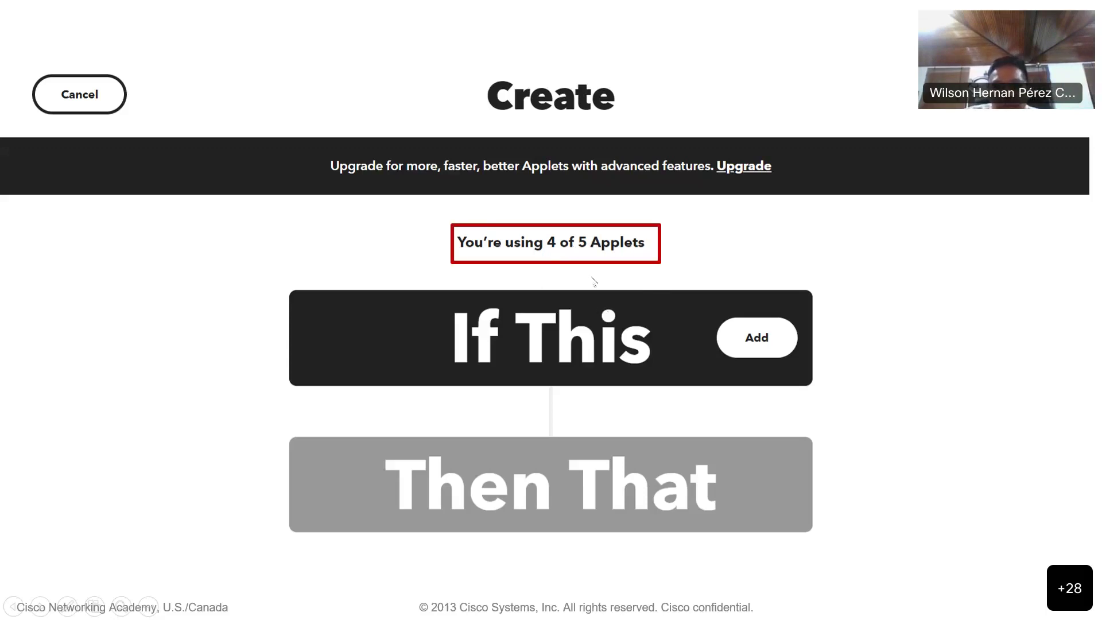
click(559, 265)
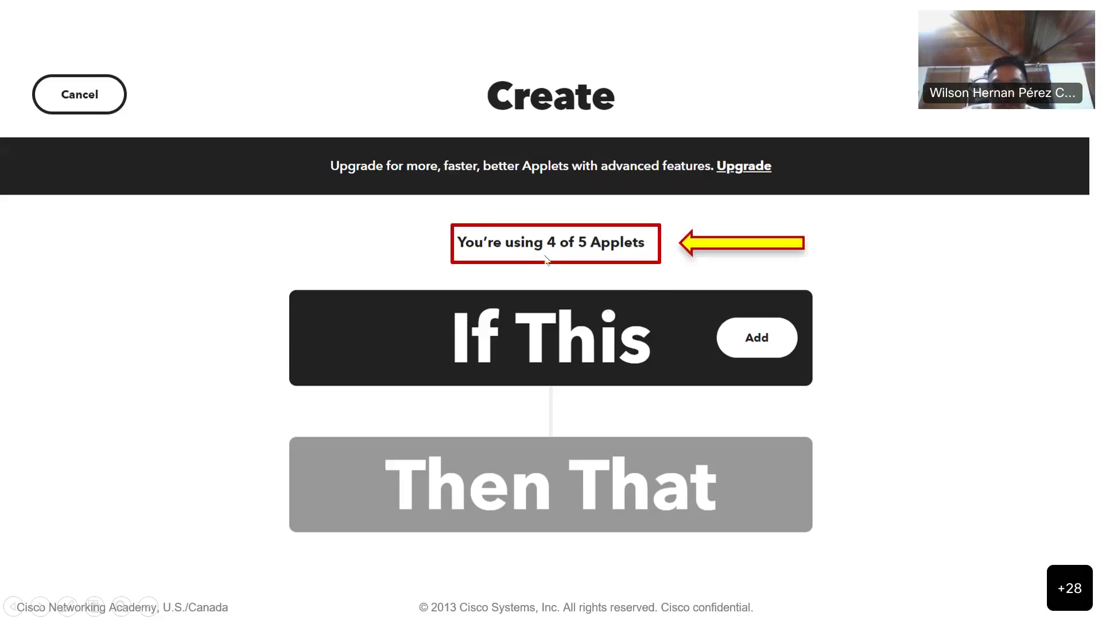
click(705, 283)
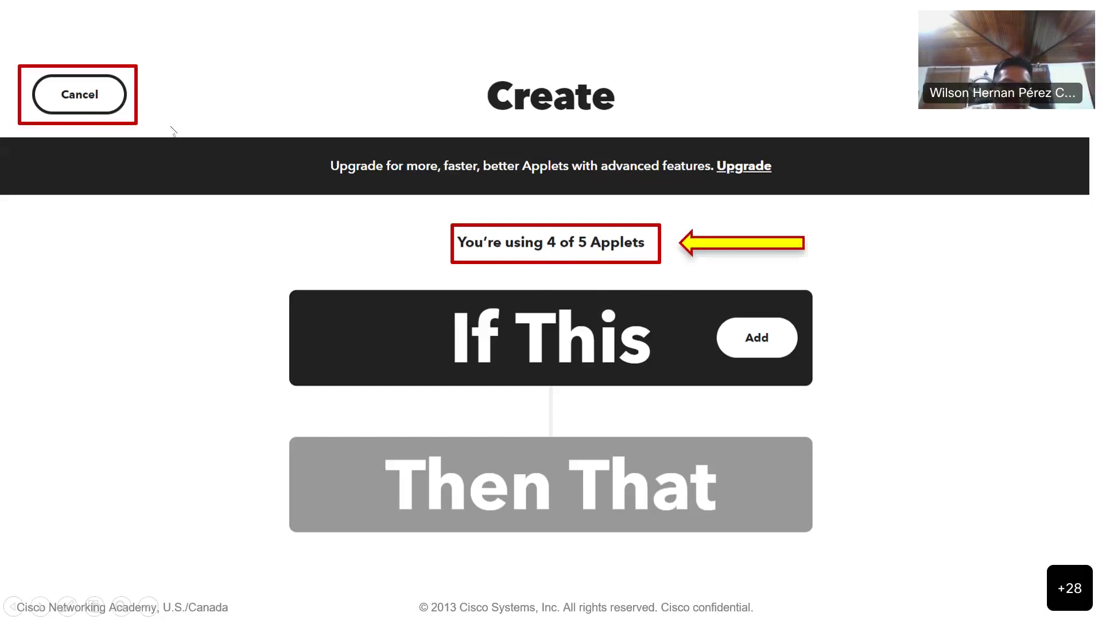
click(307, 248)
click(311, 251)
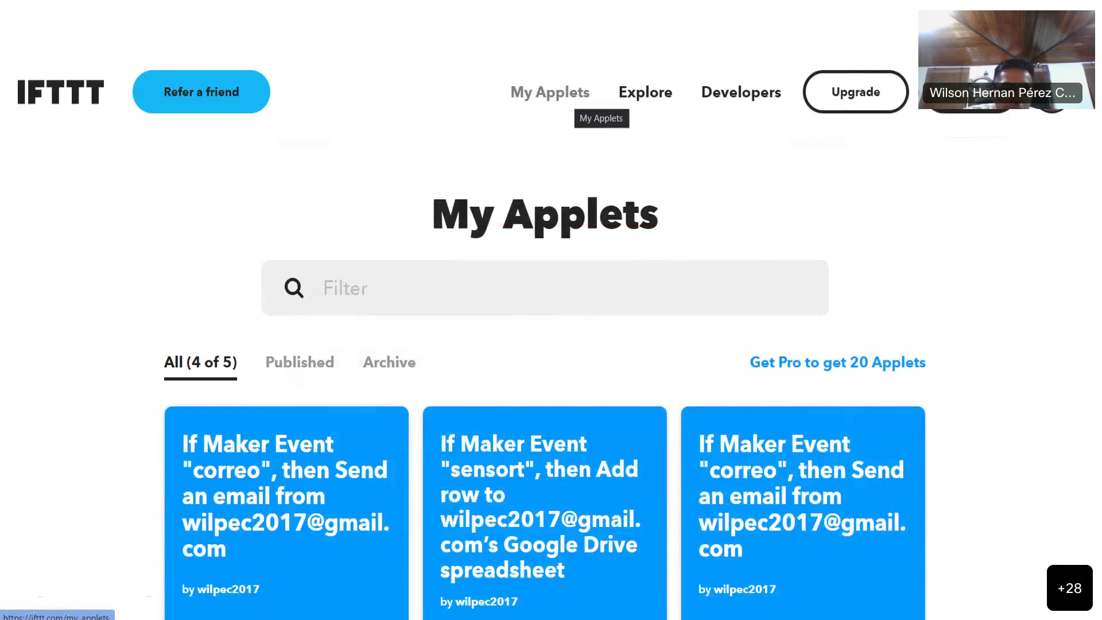
key(Right)
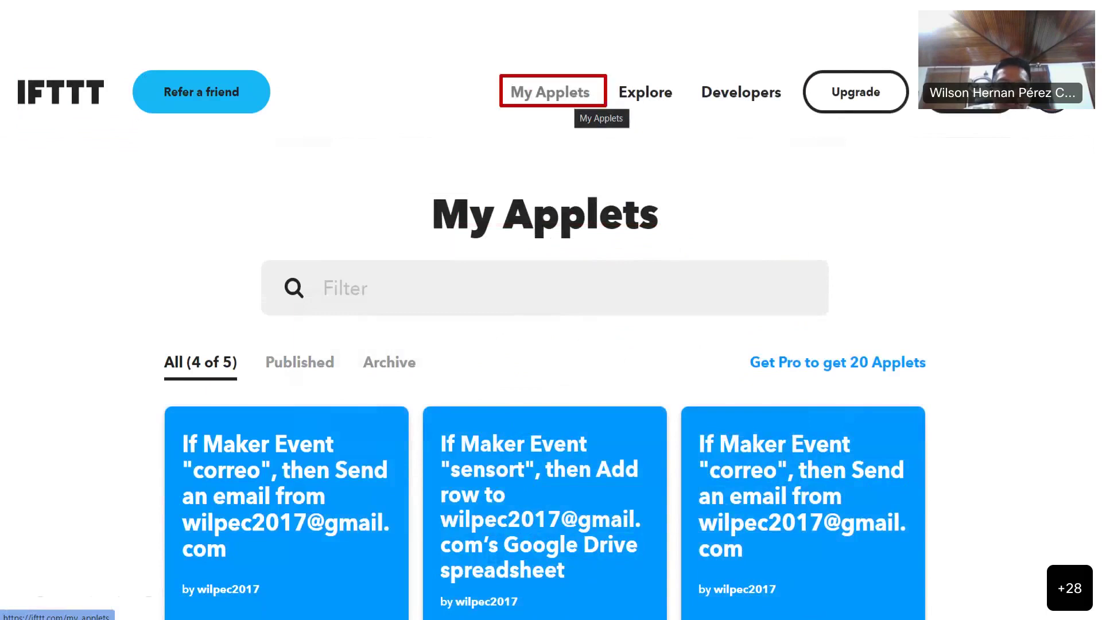
key(Right)
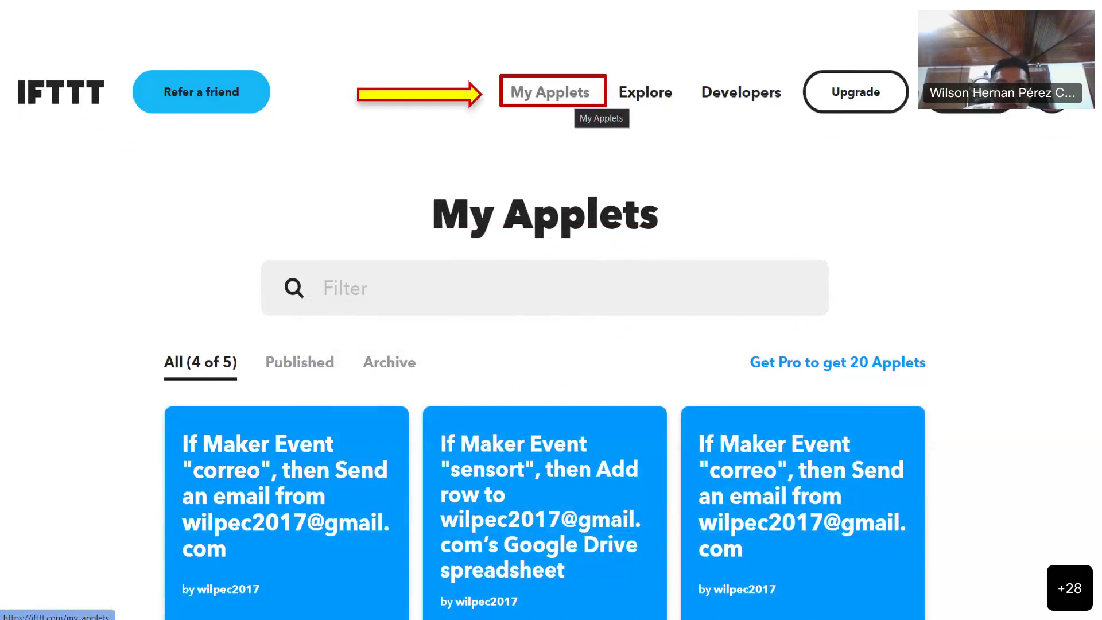
key(Right)
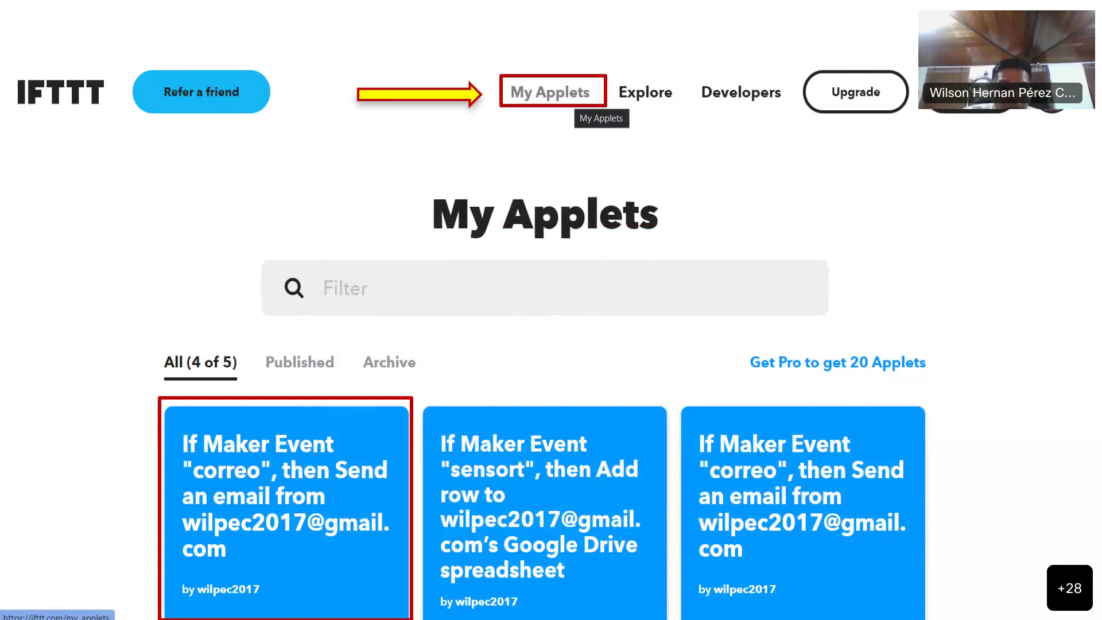
key(Right)
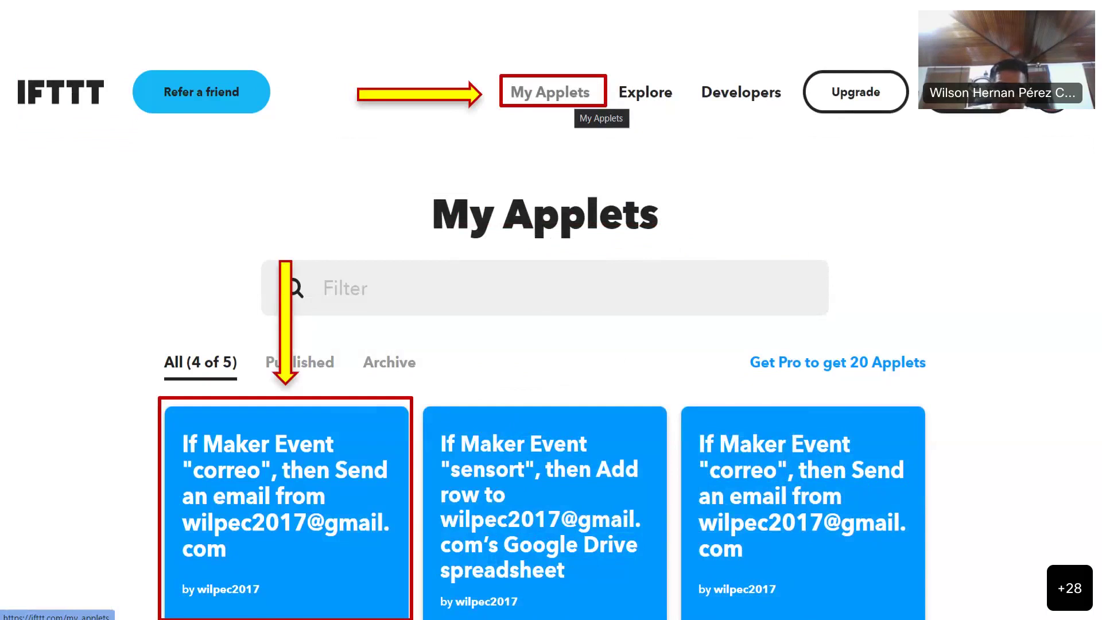
key(Right)
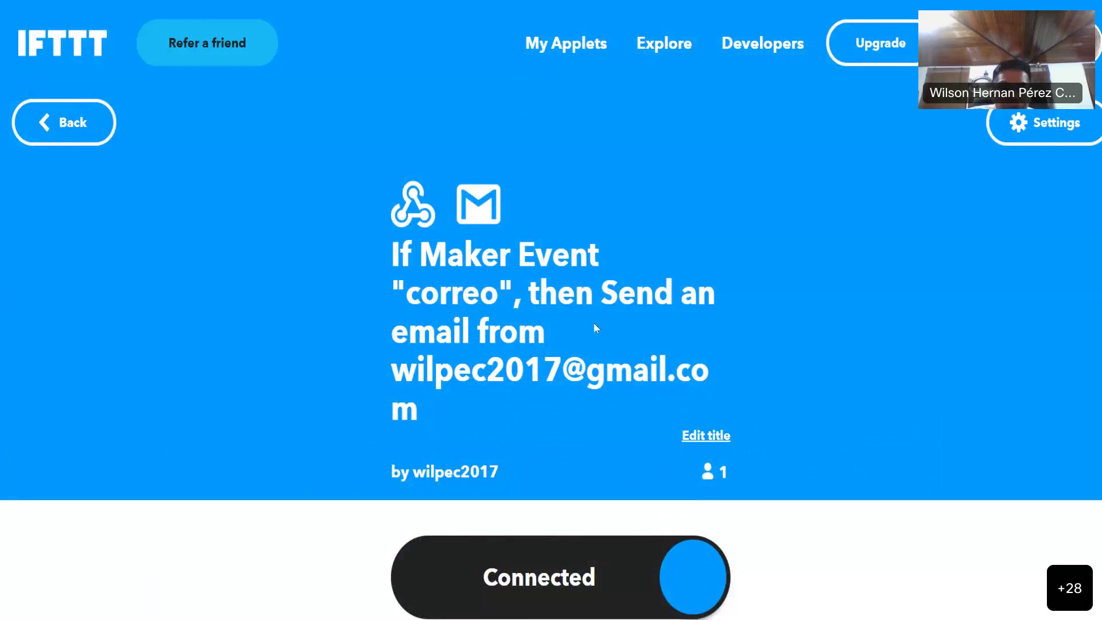
key(Right)
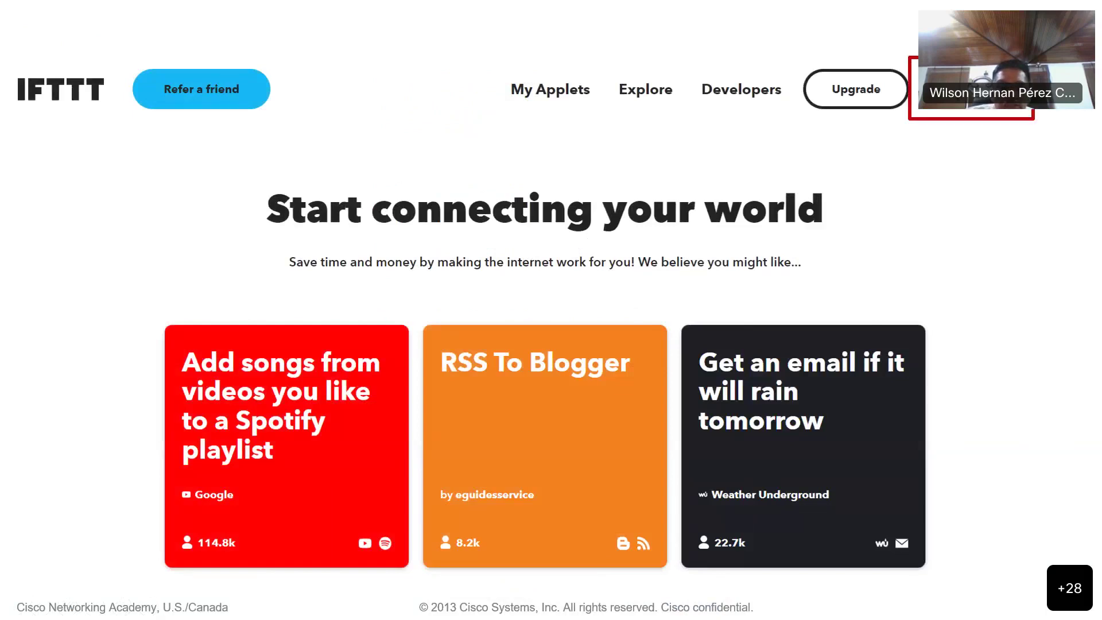
key(Right)
key(Right)
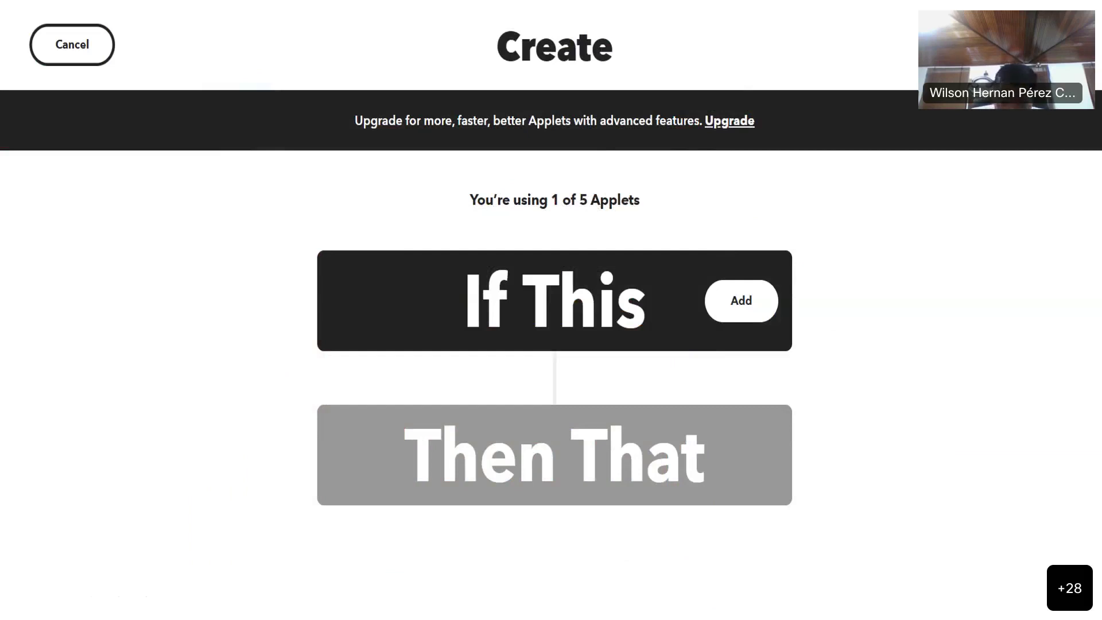
click(792, 355)
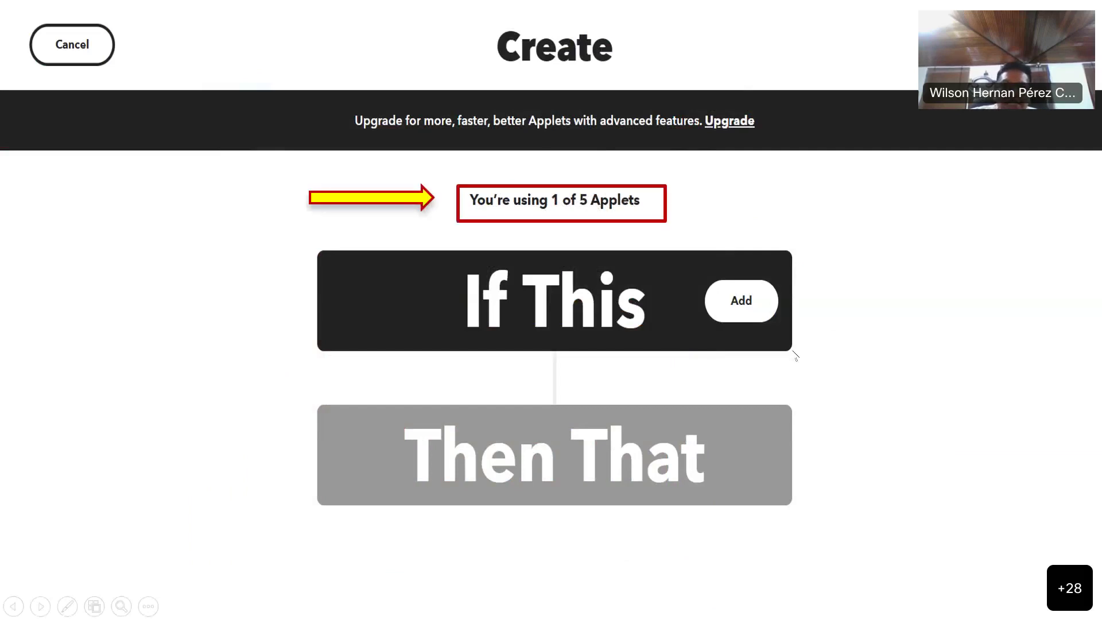
click(794, 355)
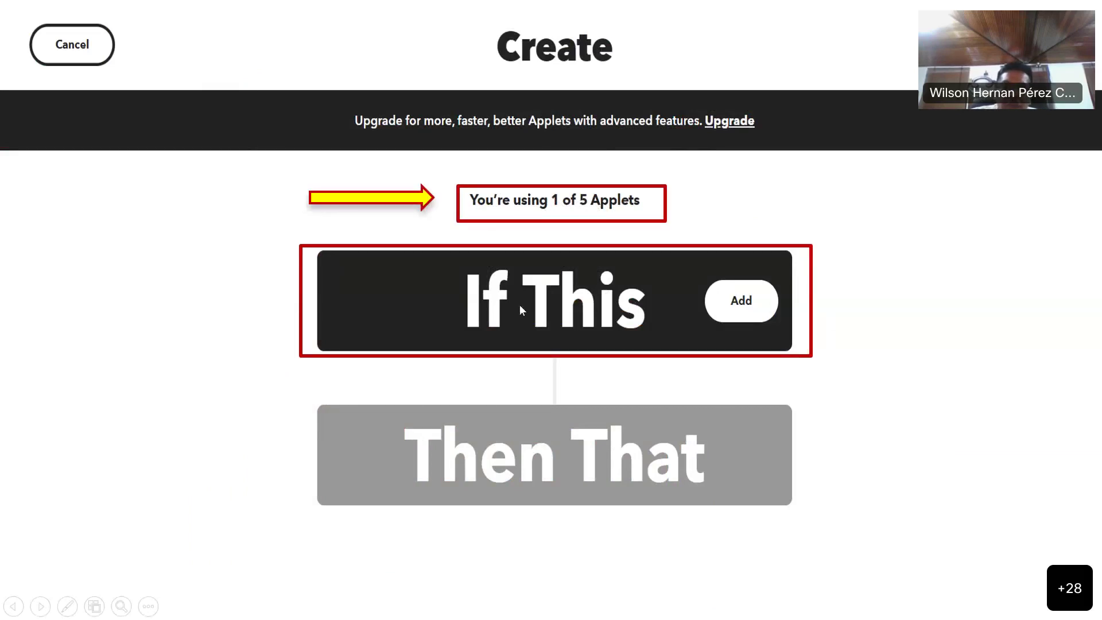
click(521, 285)
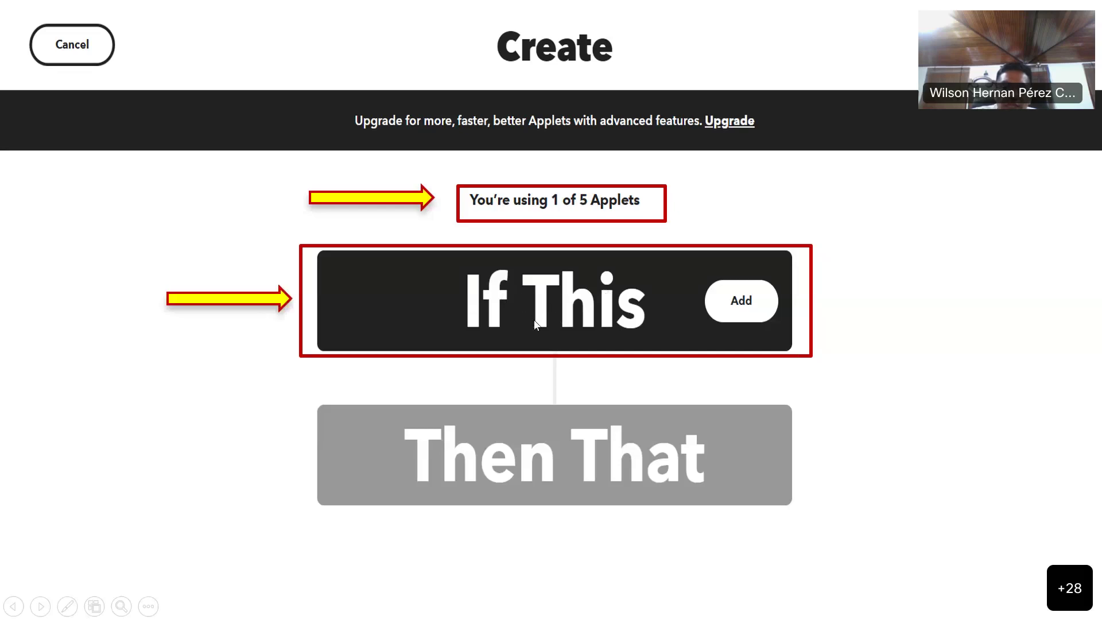
click(744, 310)
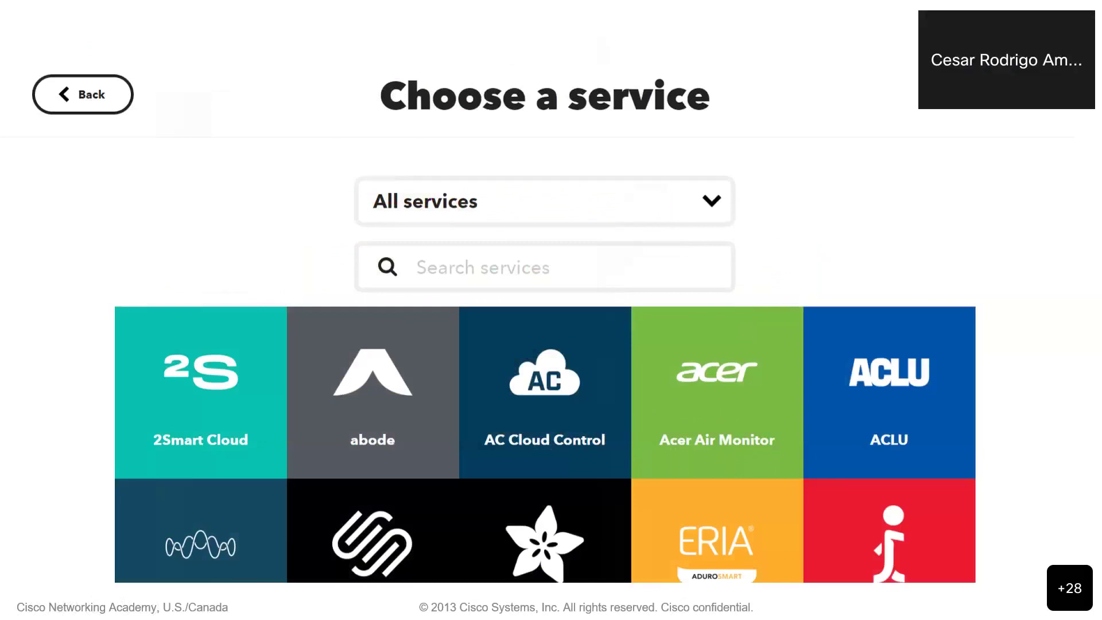
key(Right)
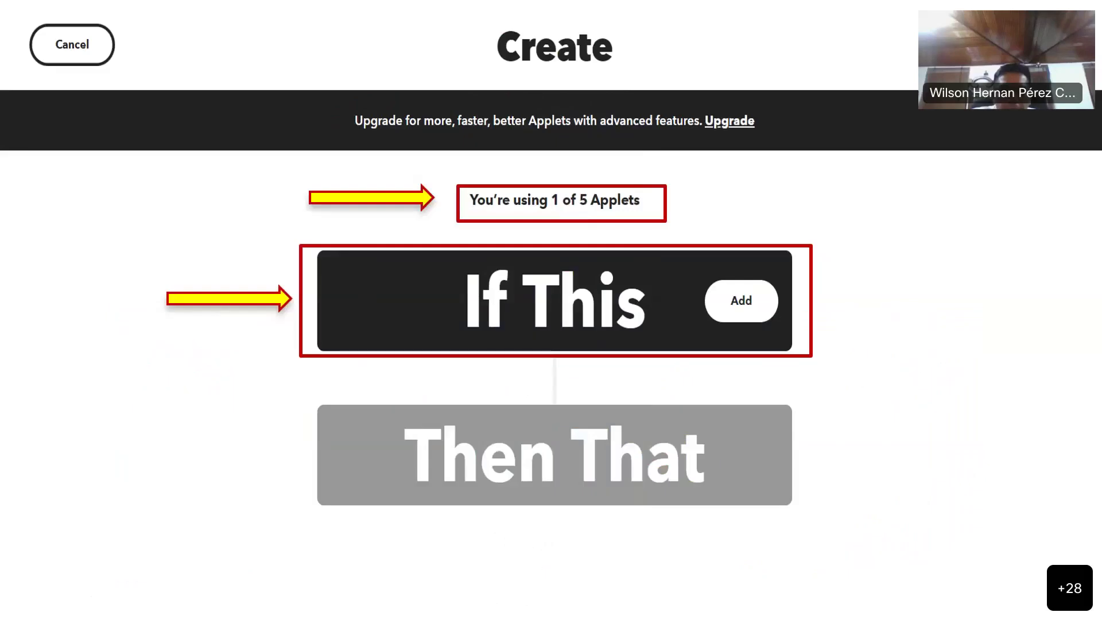
key(Right)
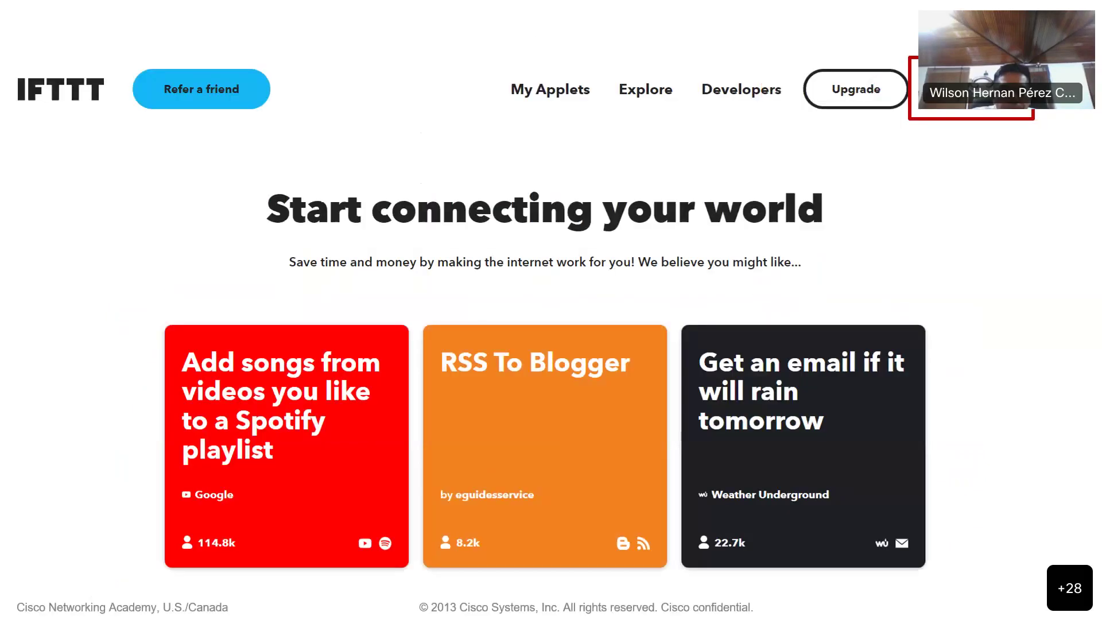
key(Right)
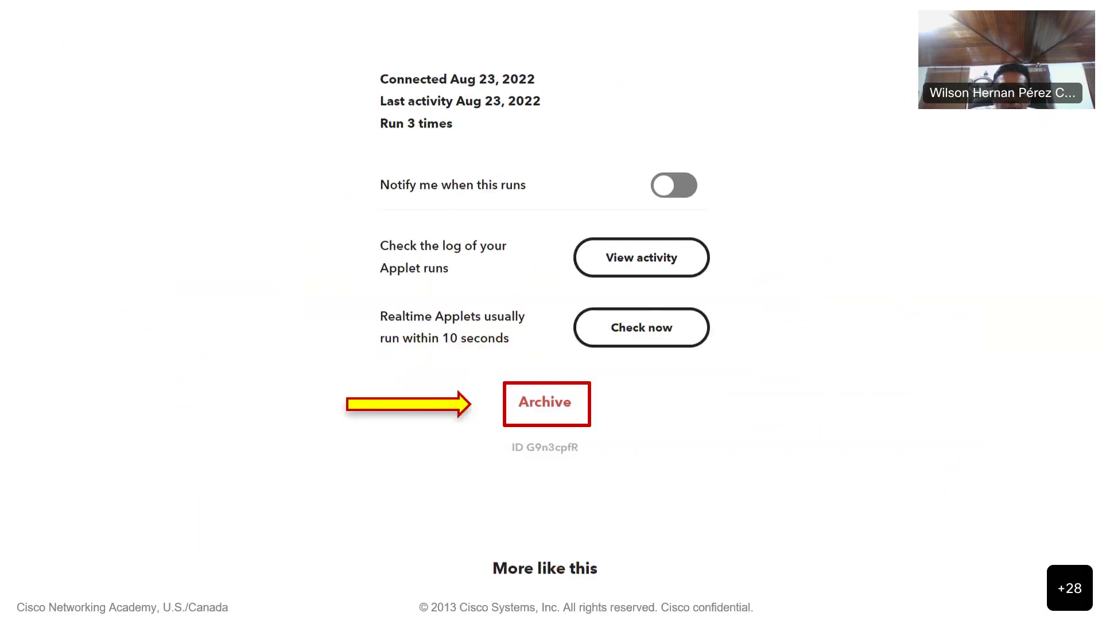
key(Right)
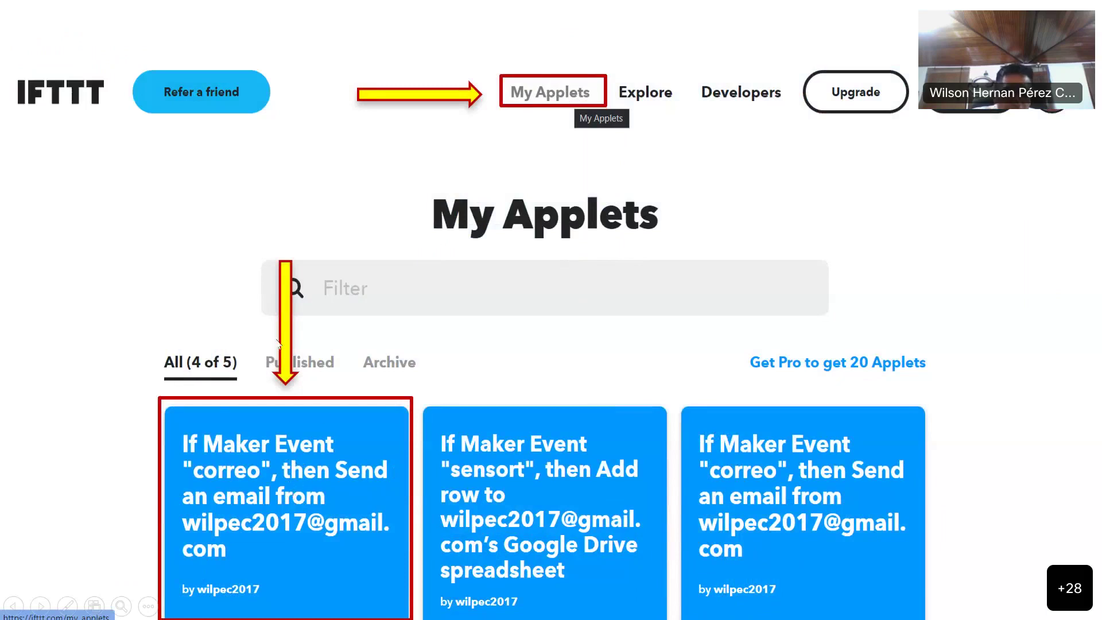
click(678, 357)
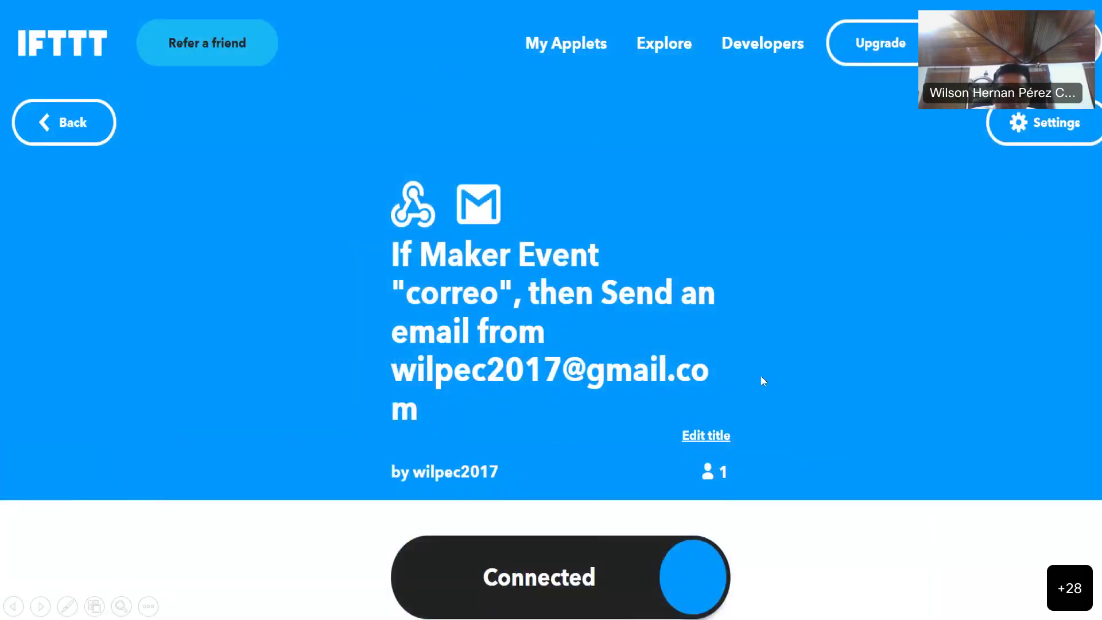
click(807, 370)
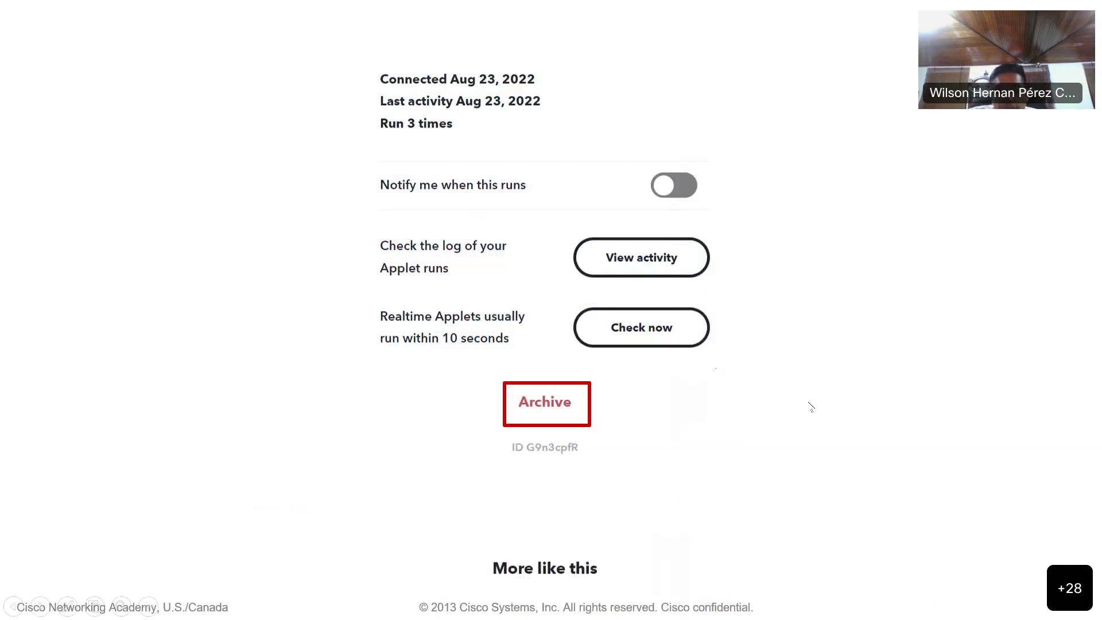
key(Right)
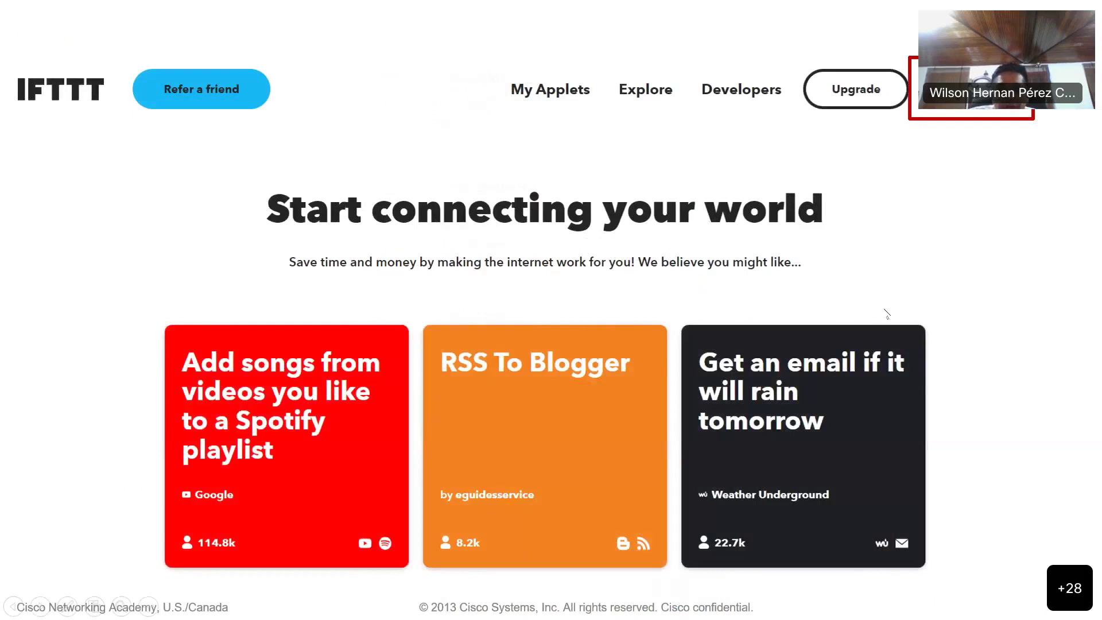
key(Right)
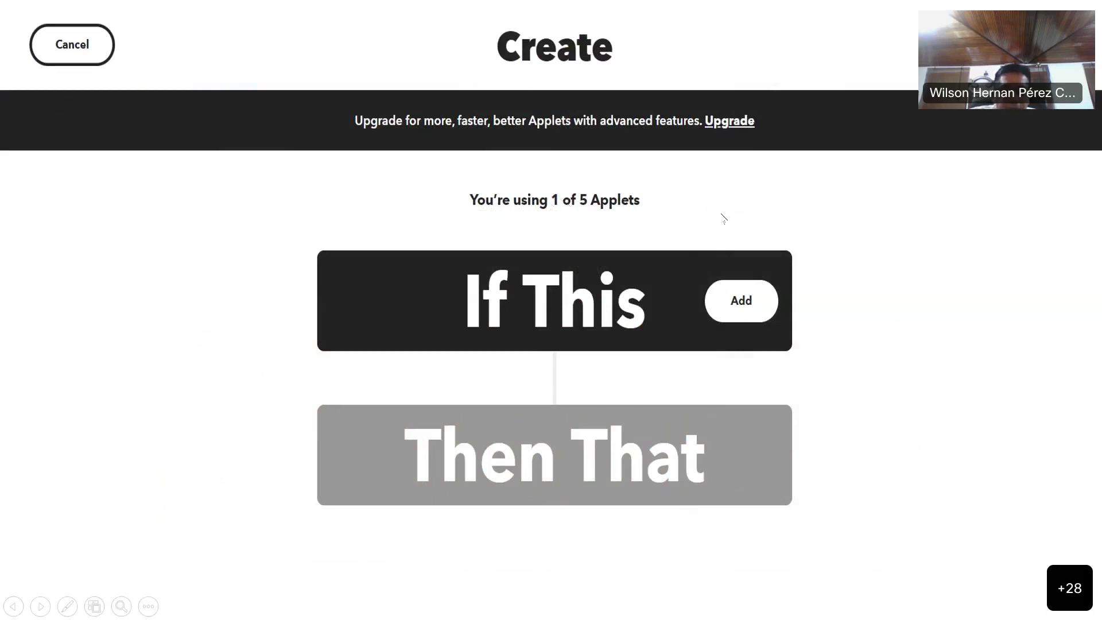
click(591, 235)
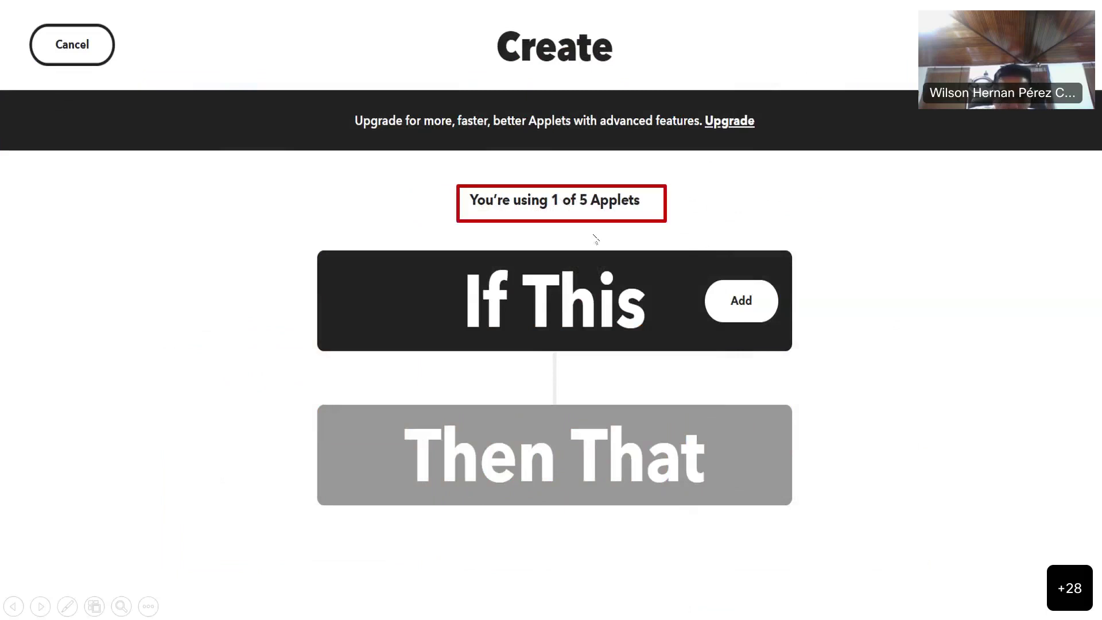
click(640, 259)
click(640, 259)
click(640, 262)
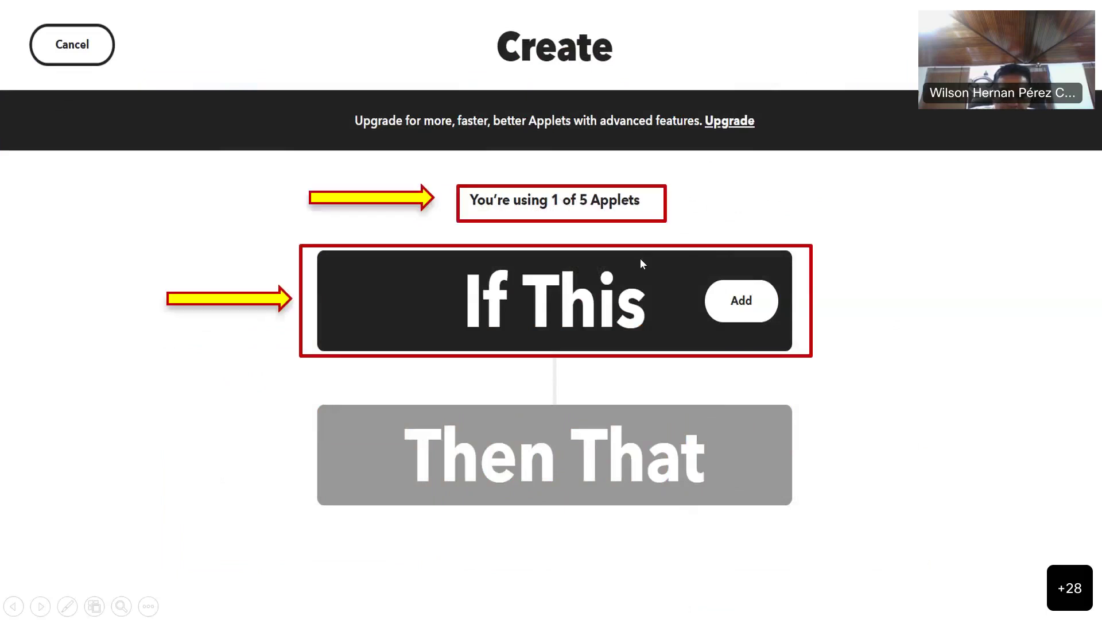
click(641, 263)
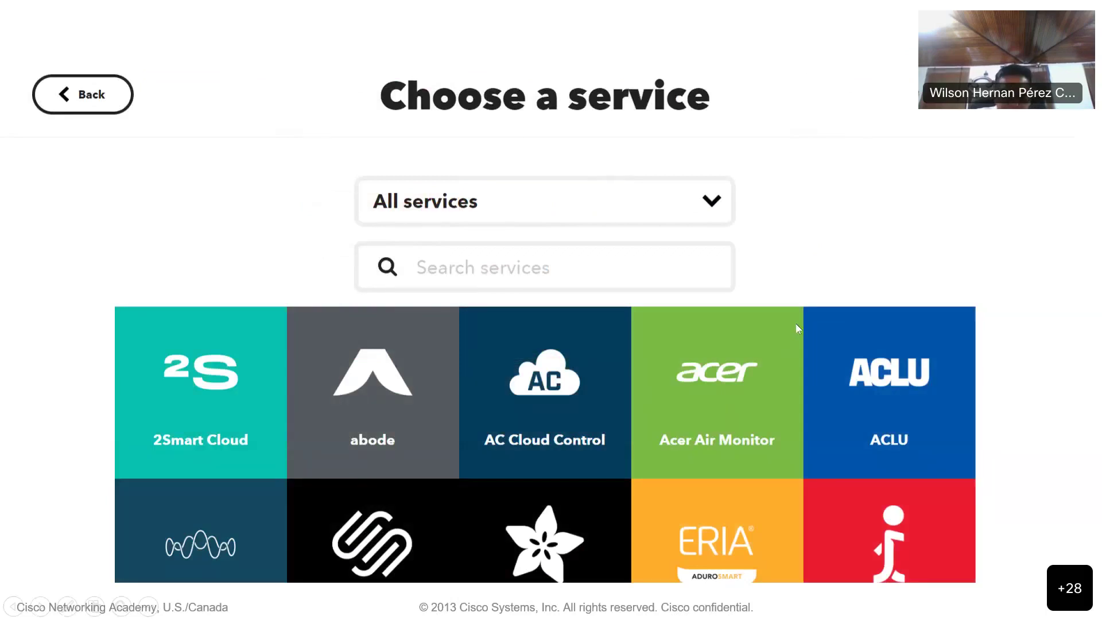
key(Right)
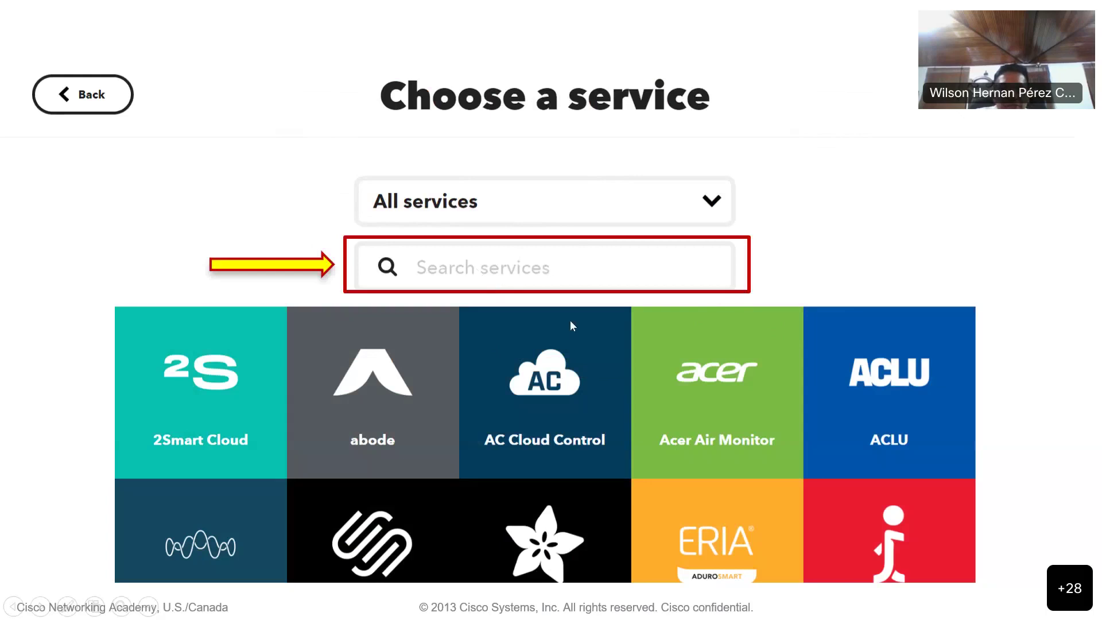
key(Right)
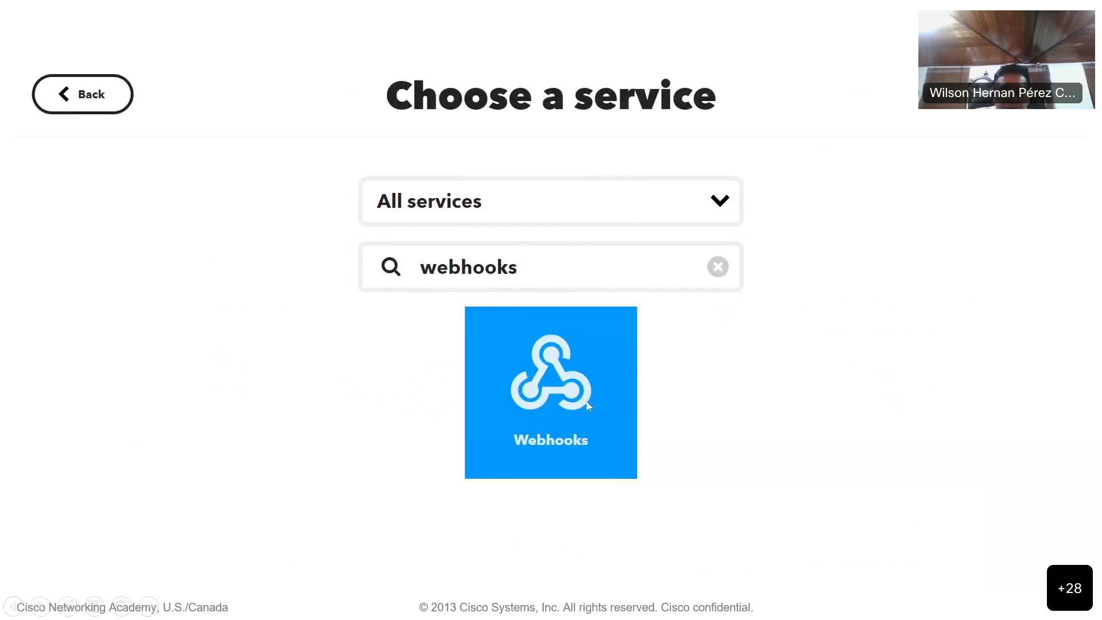
key(Right)
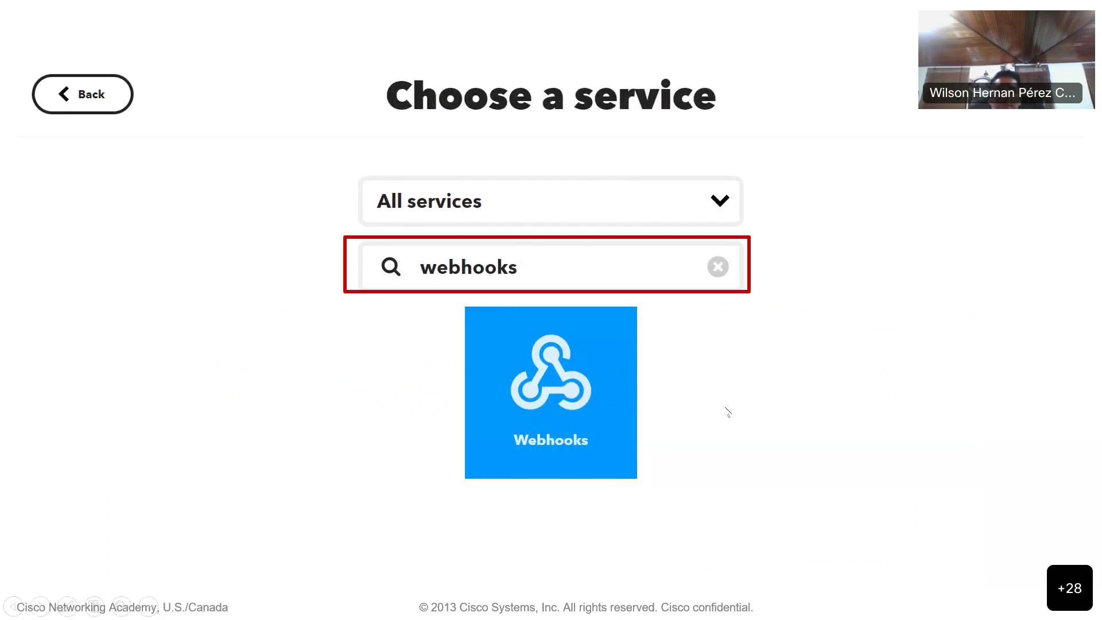
key(Right)
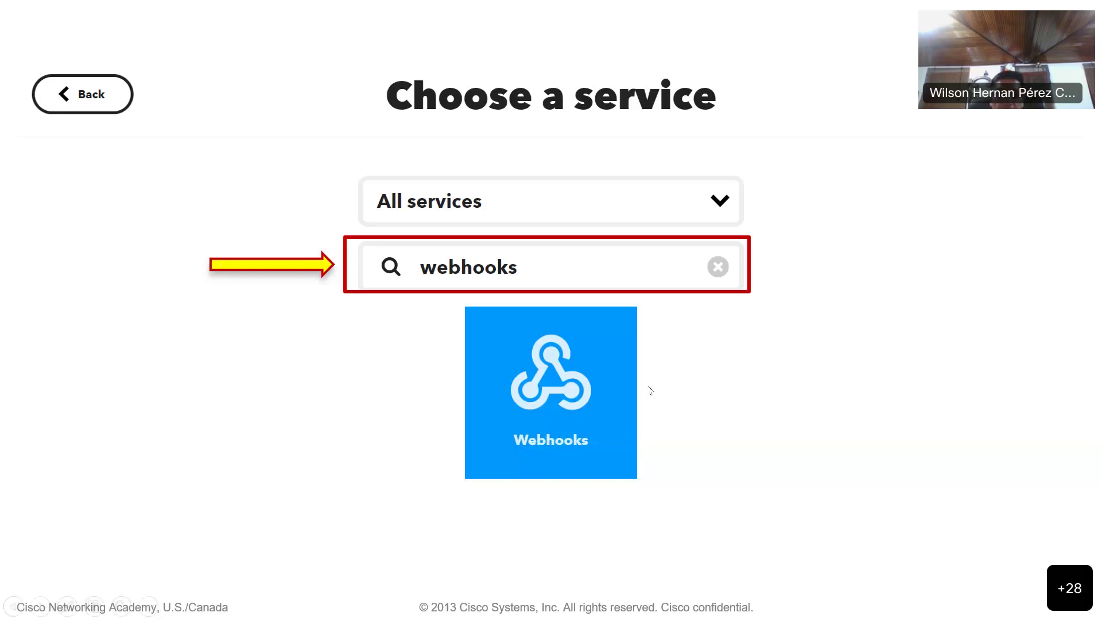
click(617, 387)
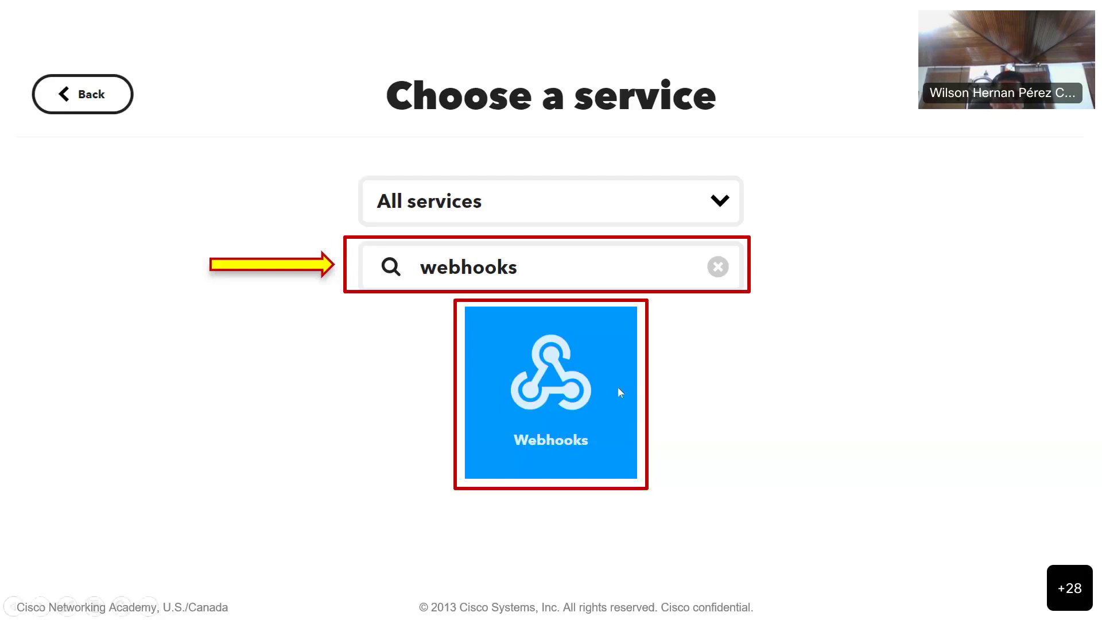
click(586, 367)
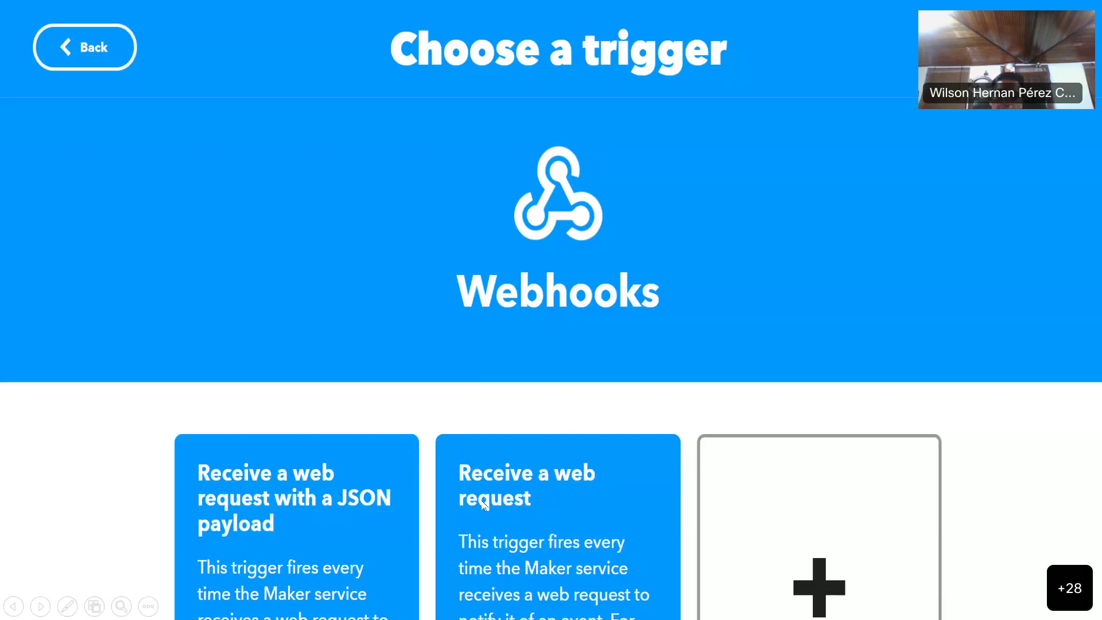
click(661, 390)
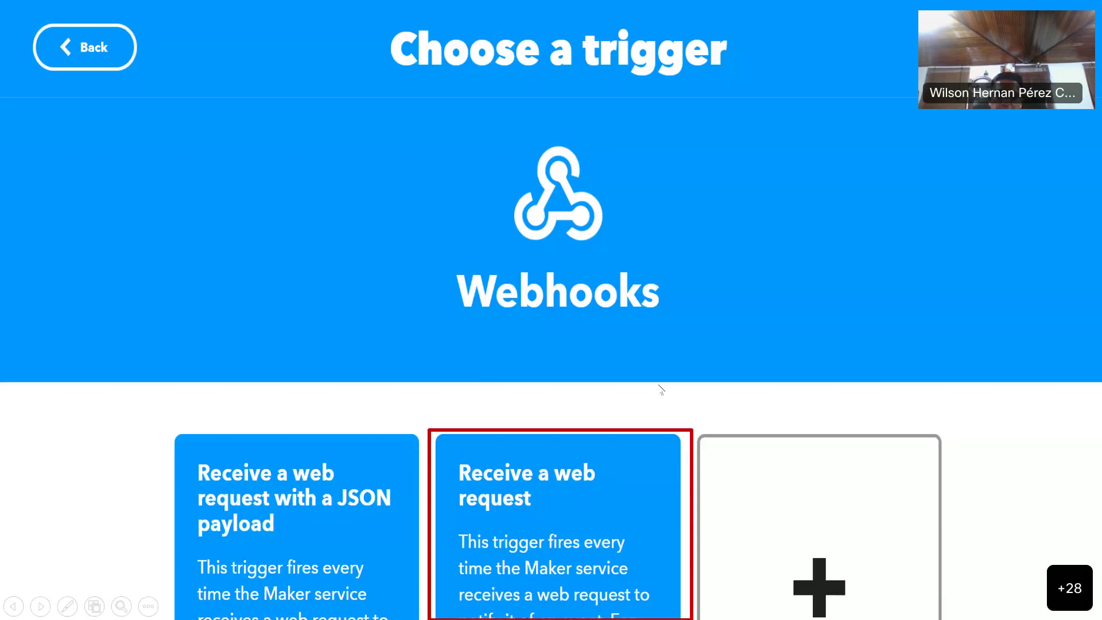
click(663, 390)
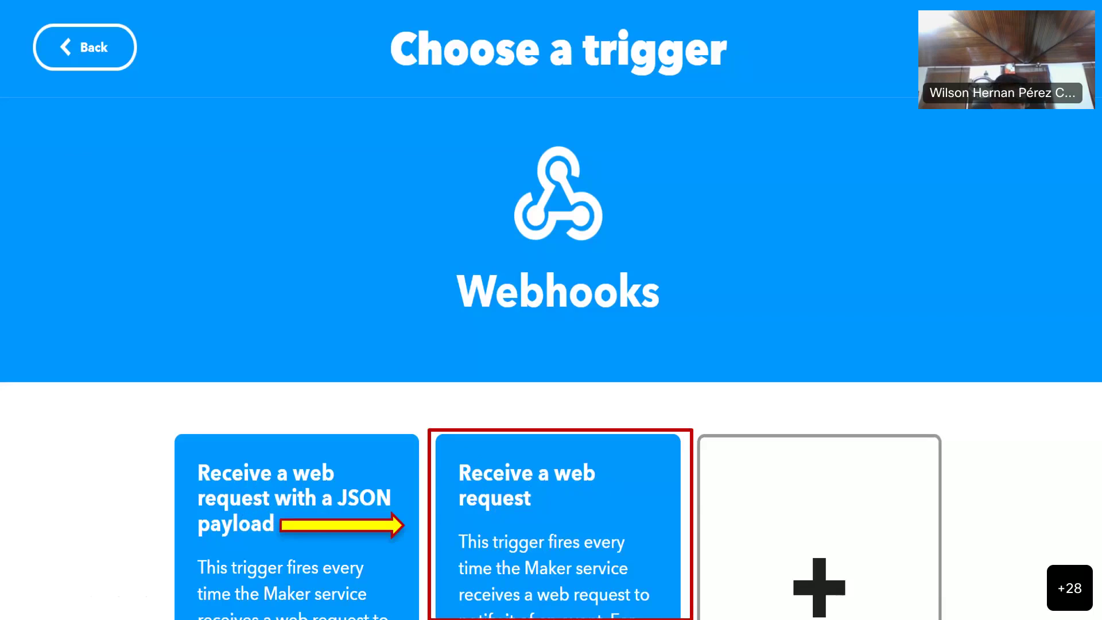
key(Right)
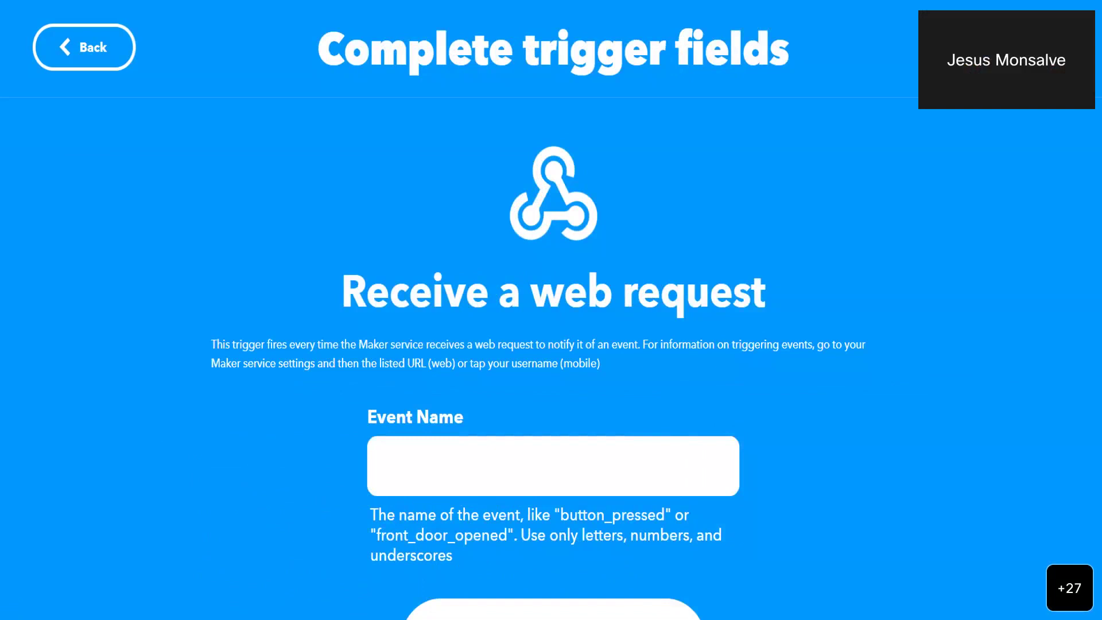
key(Right)
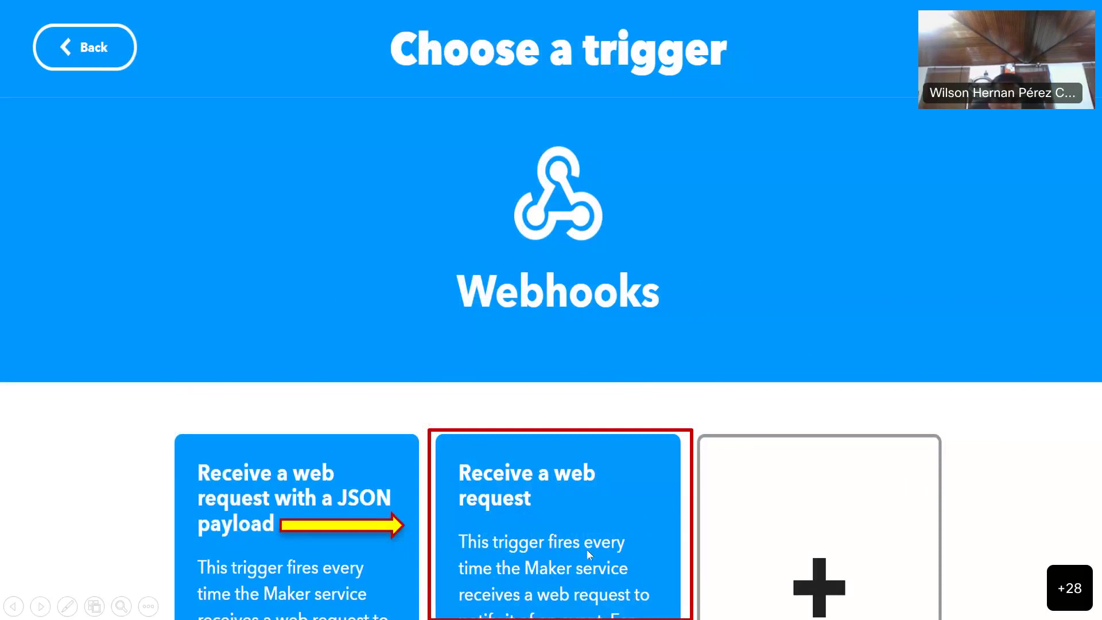
click(741, 329)
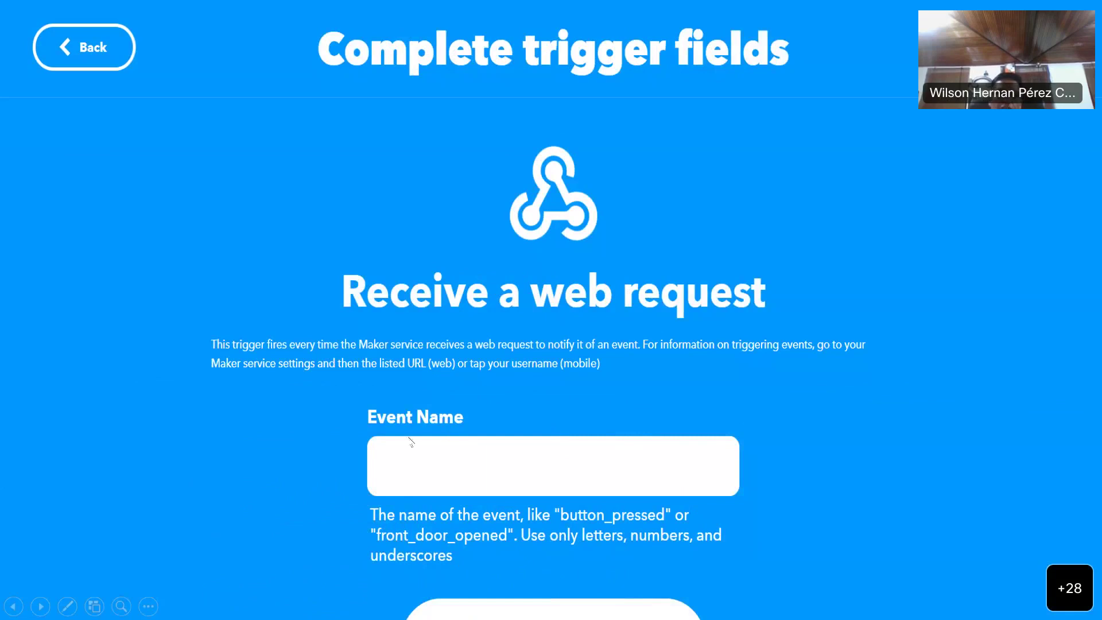
click(804, 359)
click(813, 366)
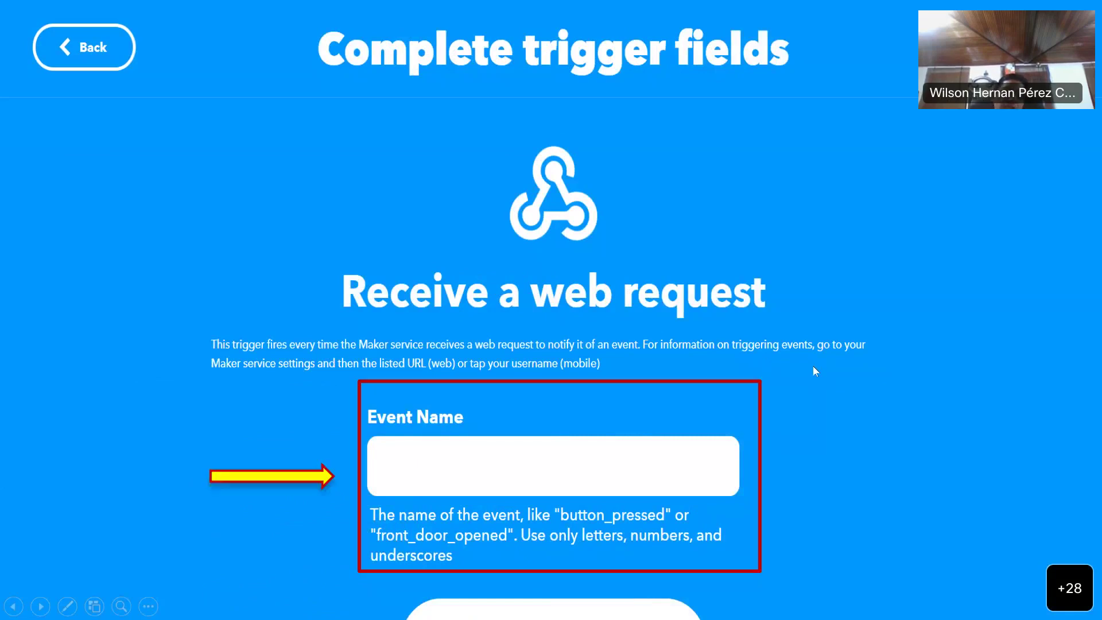
click(813, 367)
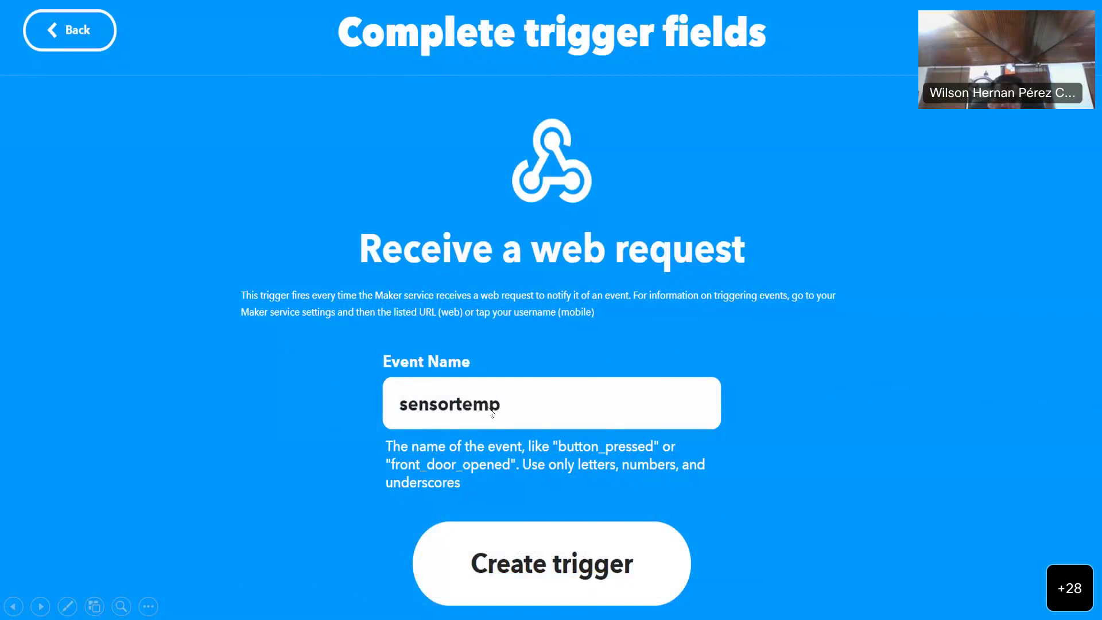
click(743, 411)
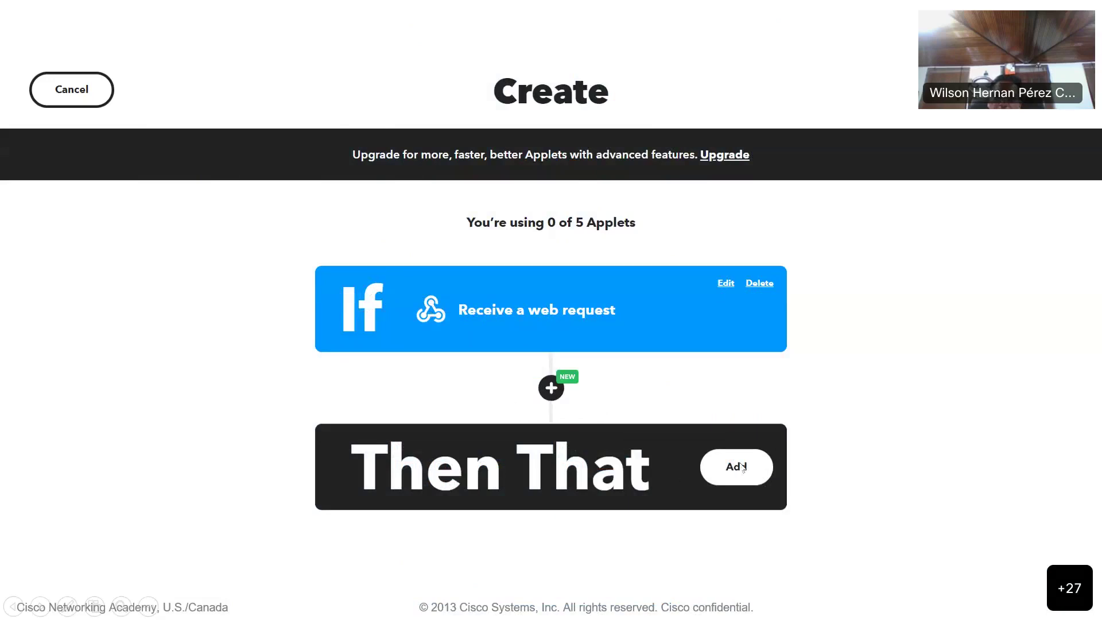
click(786, 460)
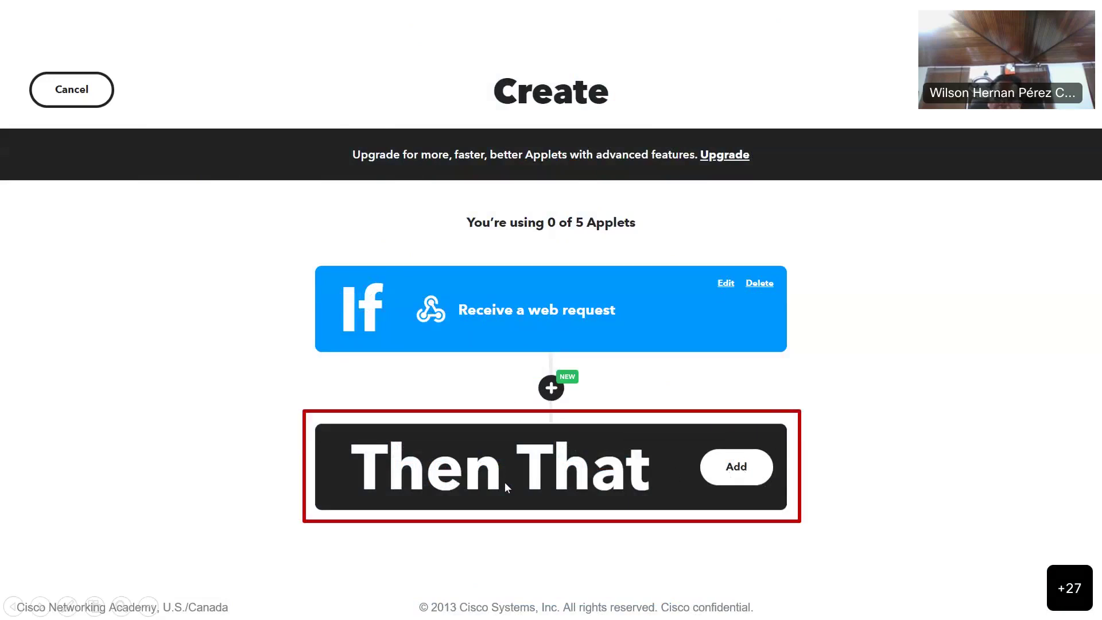
click(819, 454)
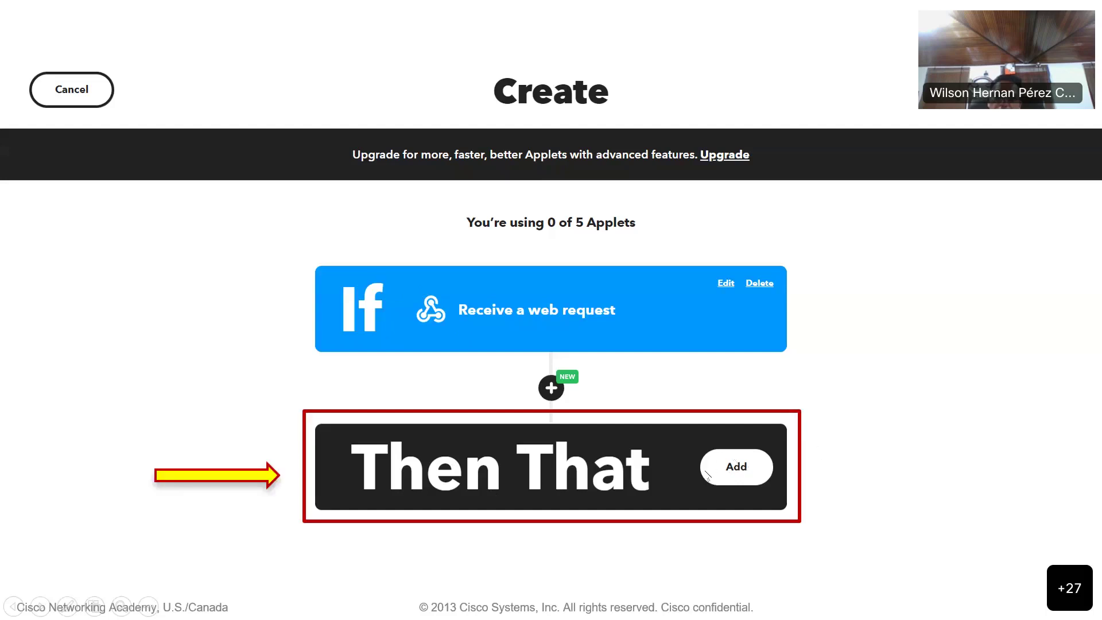
click(832, 469)
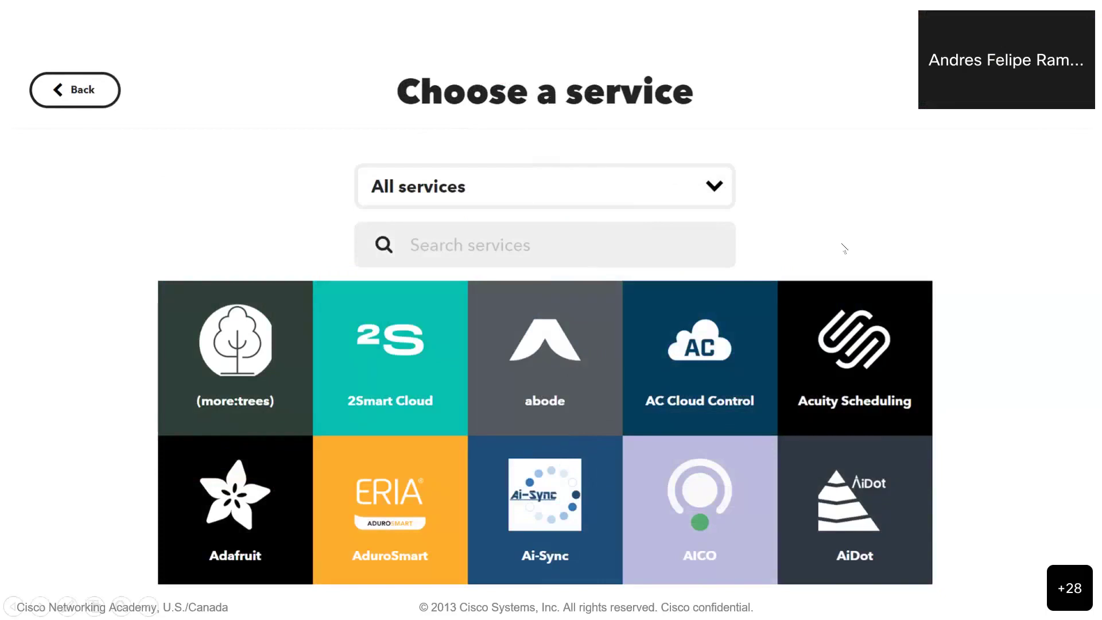
click(545, 248)
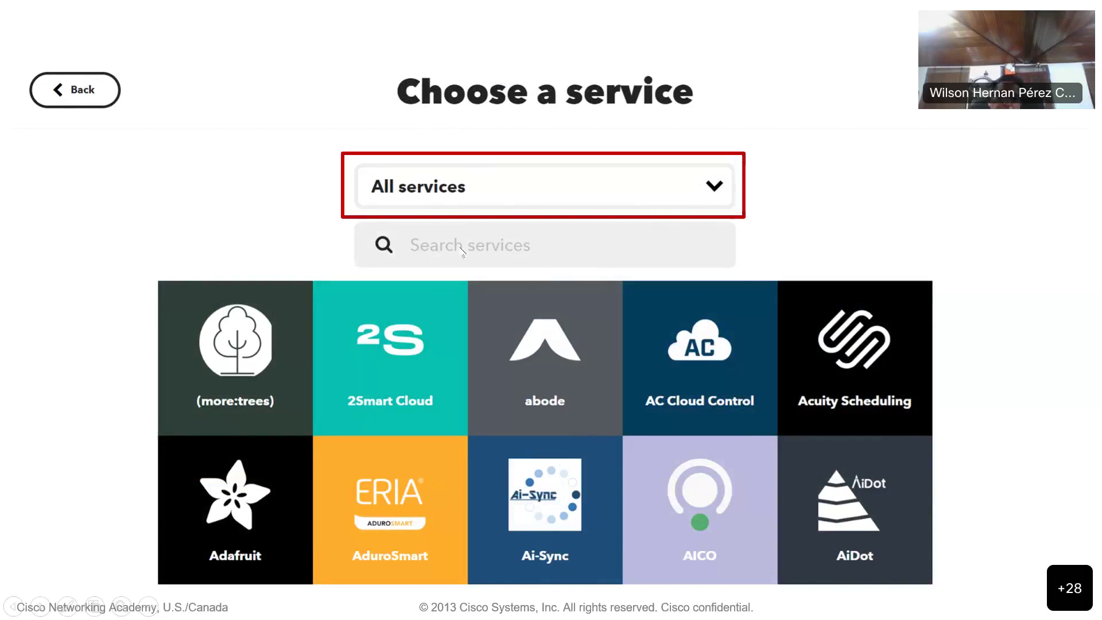
click(546, 252)
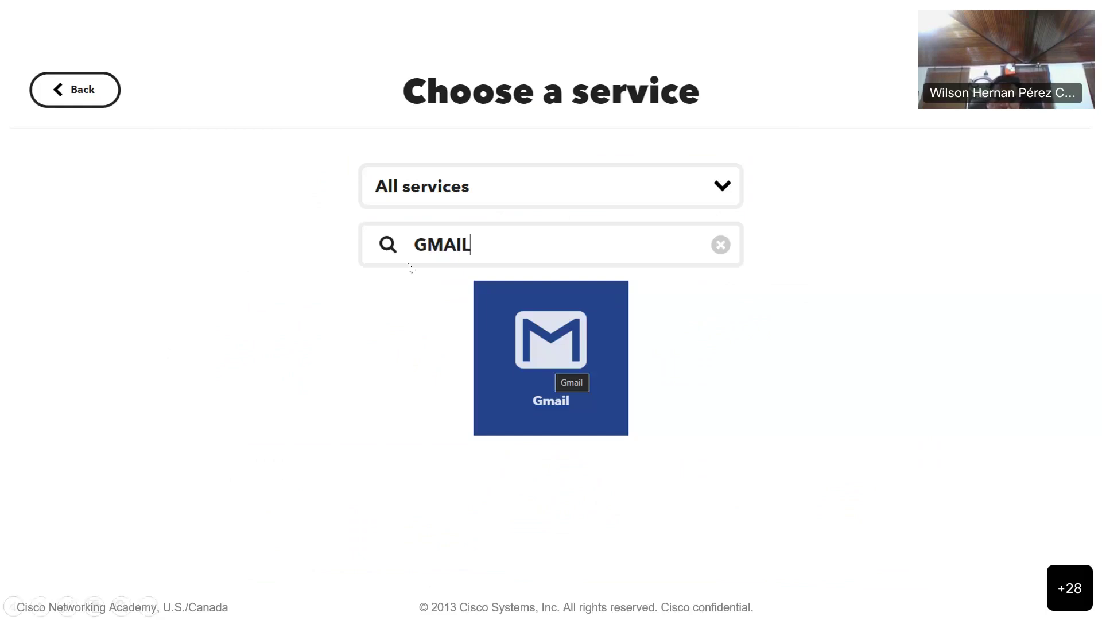
click(620, 382)
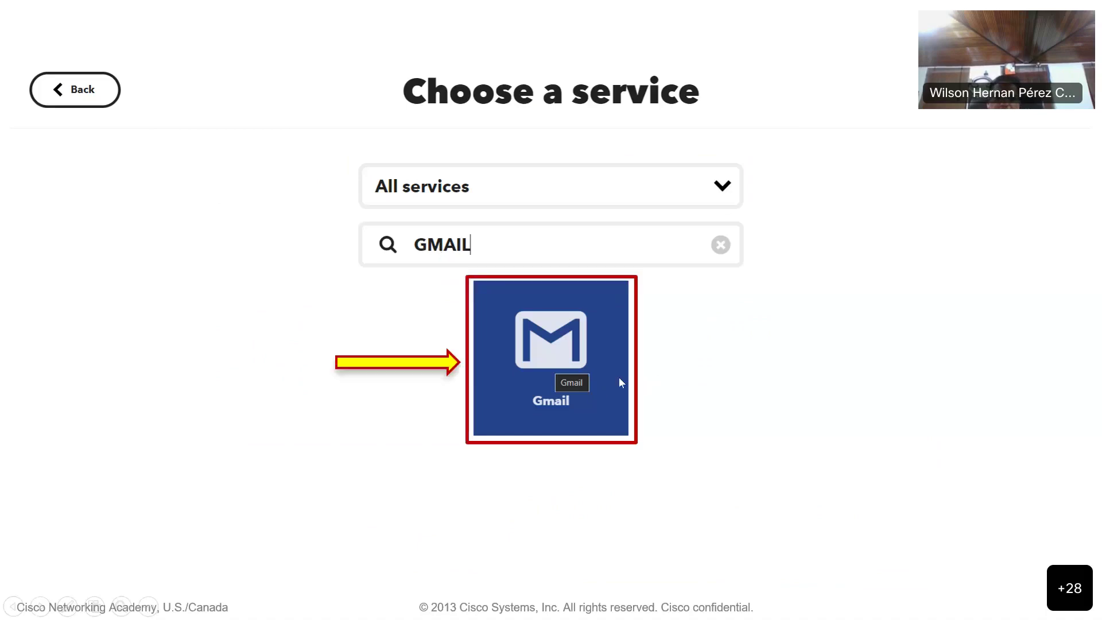
click(621, 377)
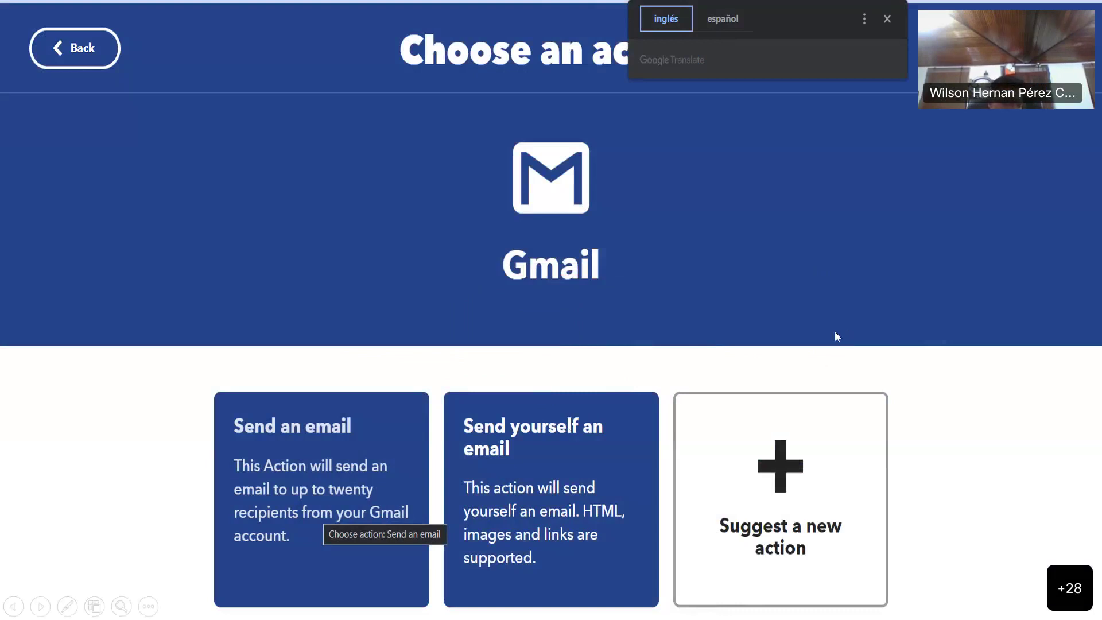
key(Right)
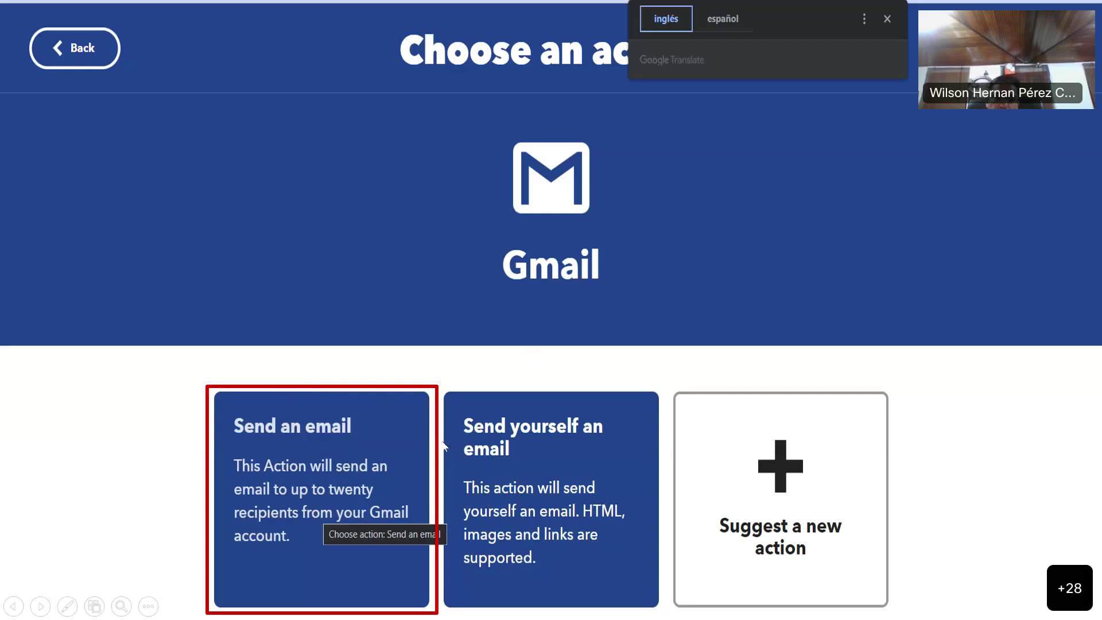
click(402, 447)
click(402, 447)
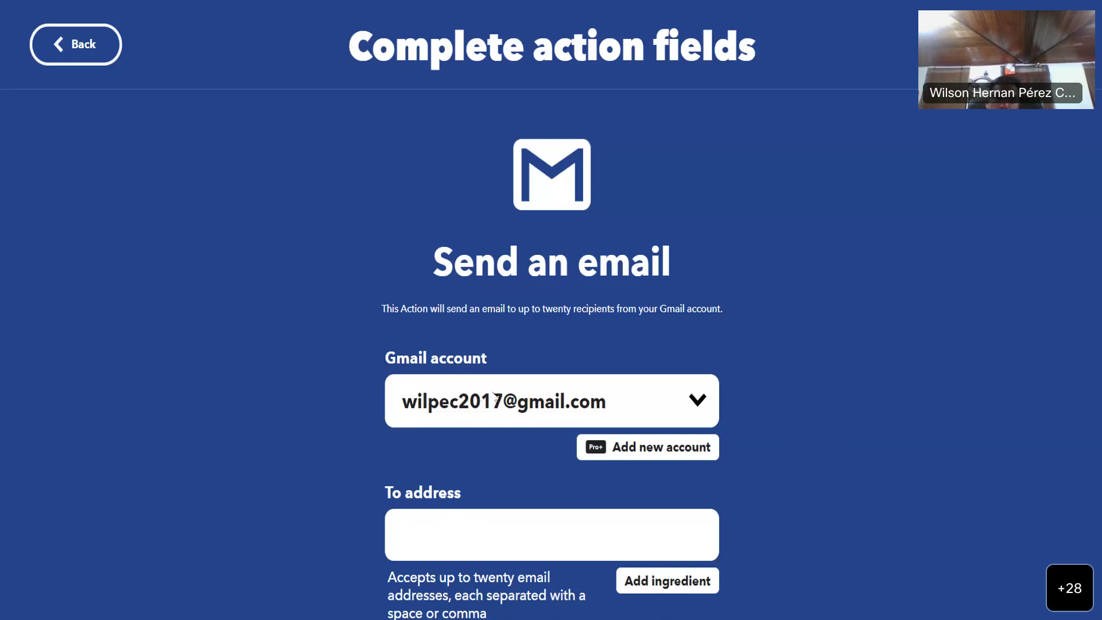
click(768, 450)
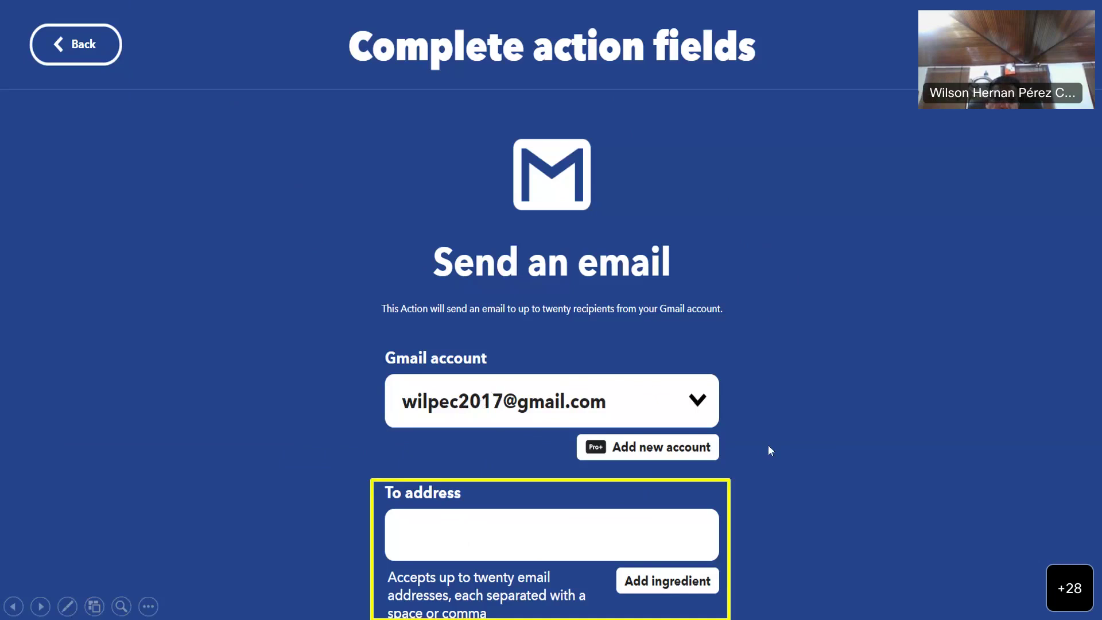
click(768, 447)
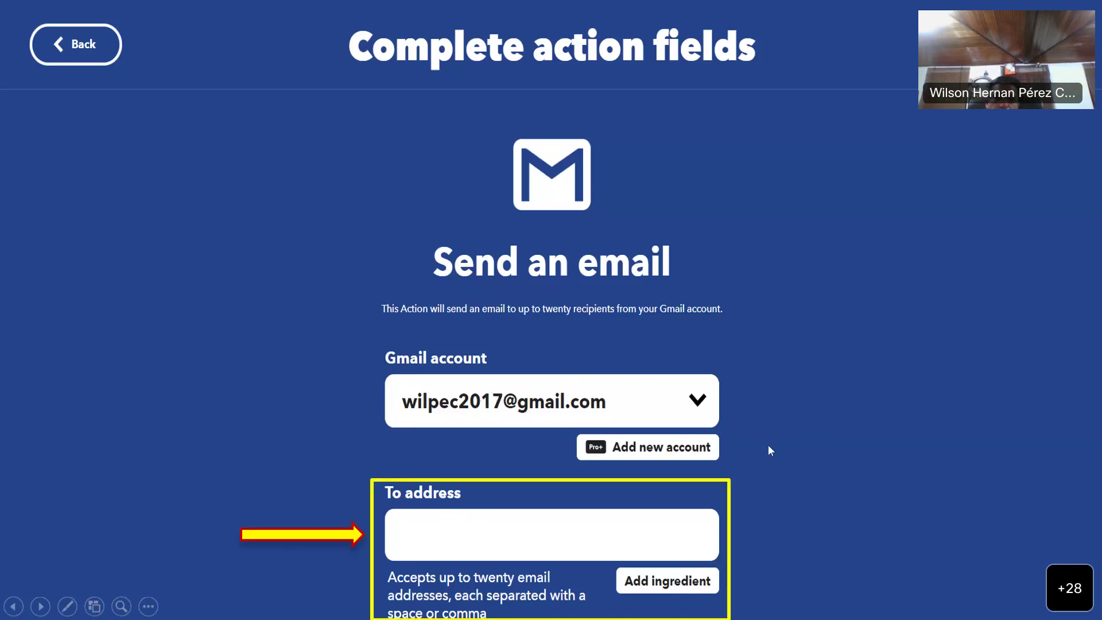
click(769, 446)
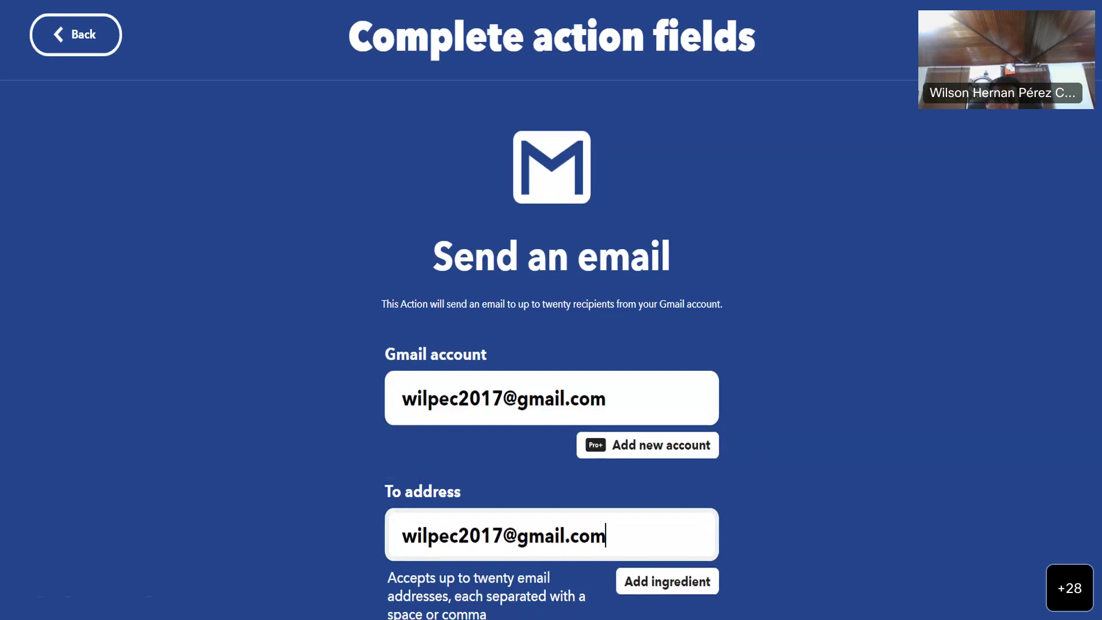
key(Right)
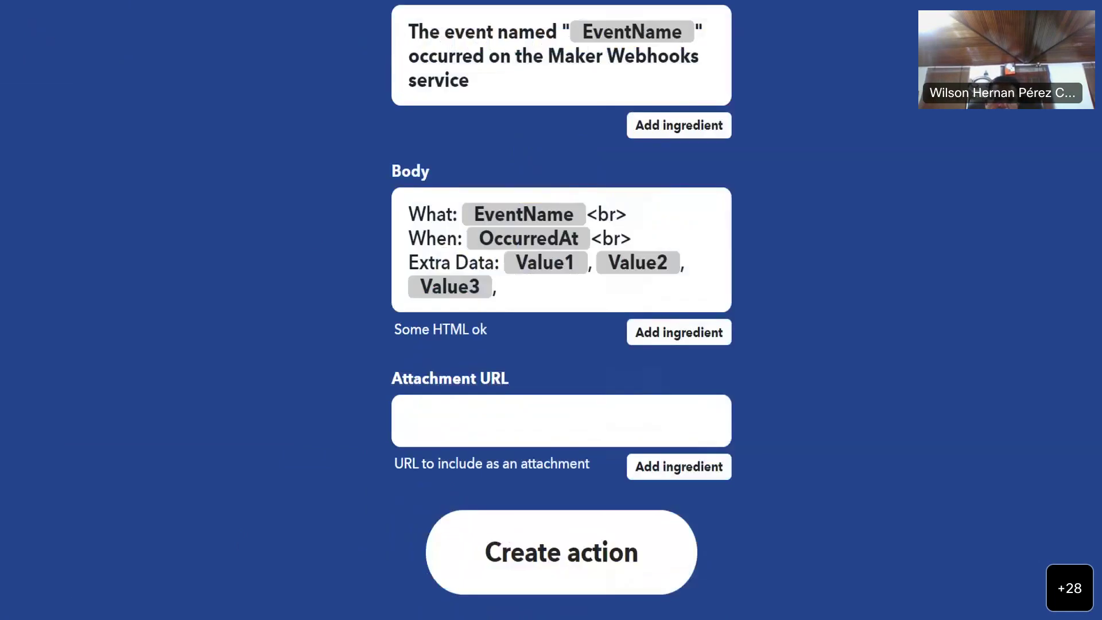
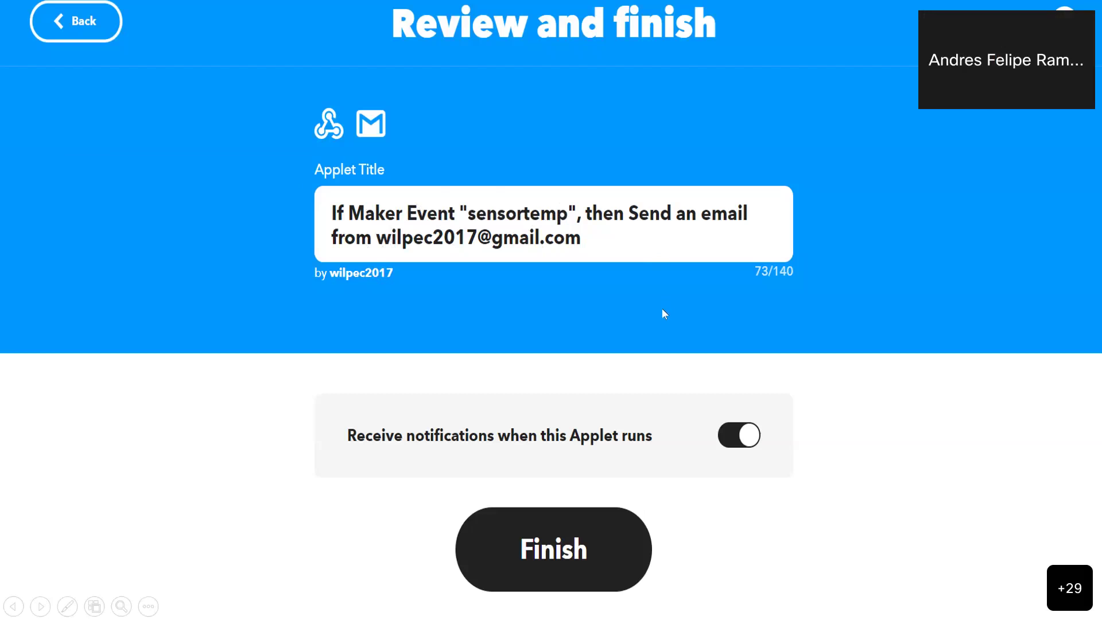
key(Left)
key(Left)
key(Left)
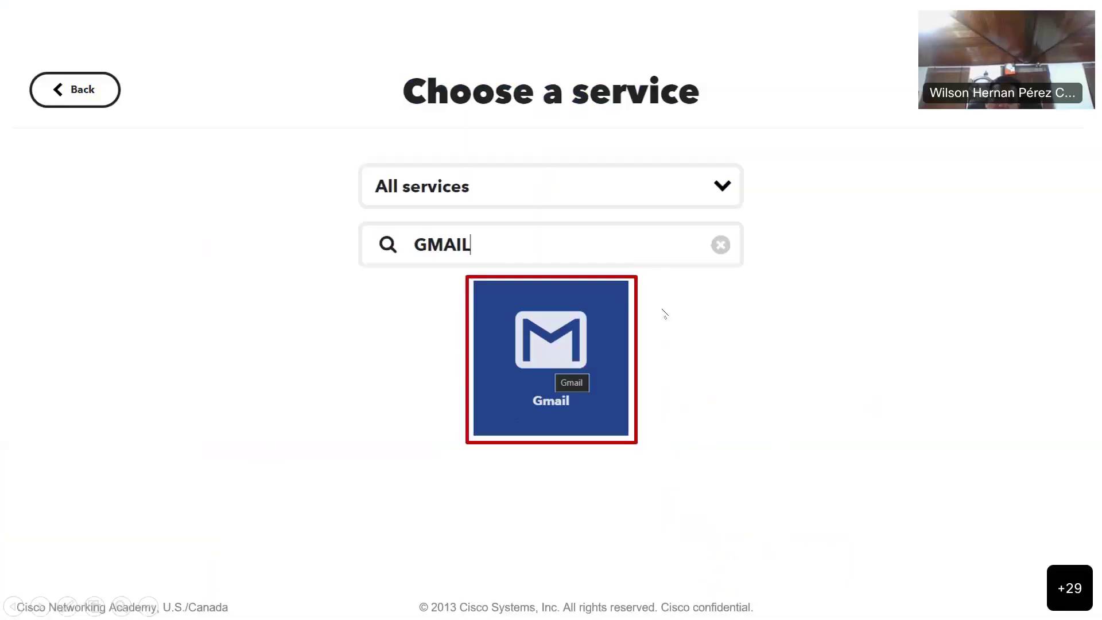
key(Left)
key(Left)
key(Left)
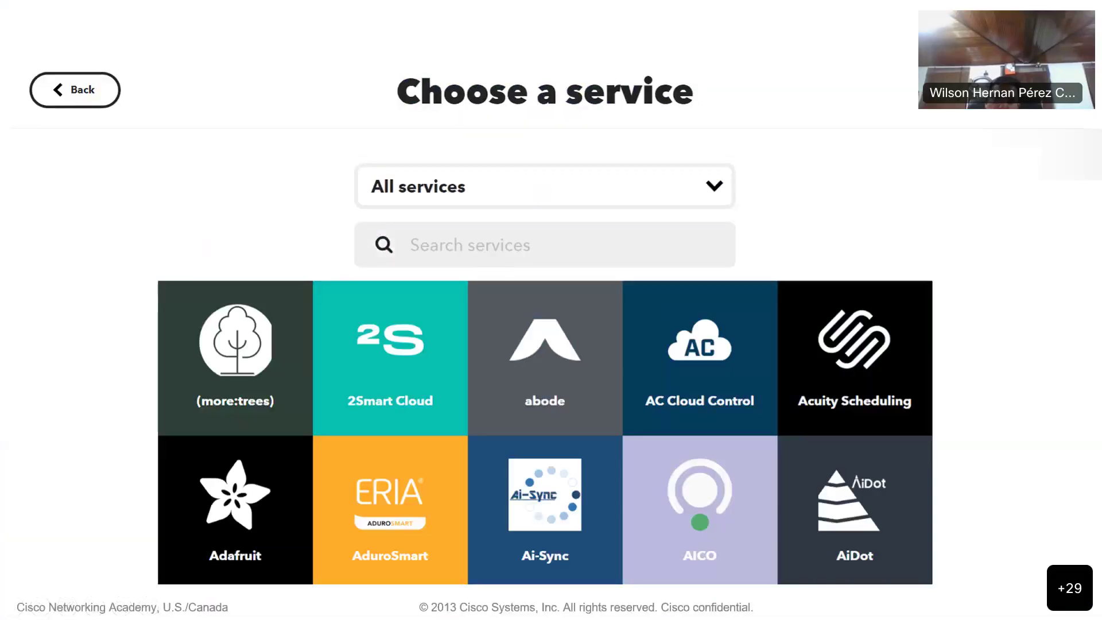
key(Left)
key(Left)
key(Left)
key(Left)
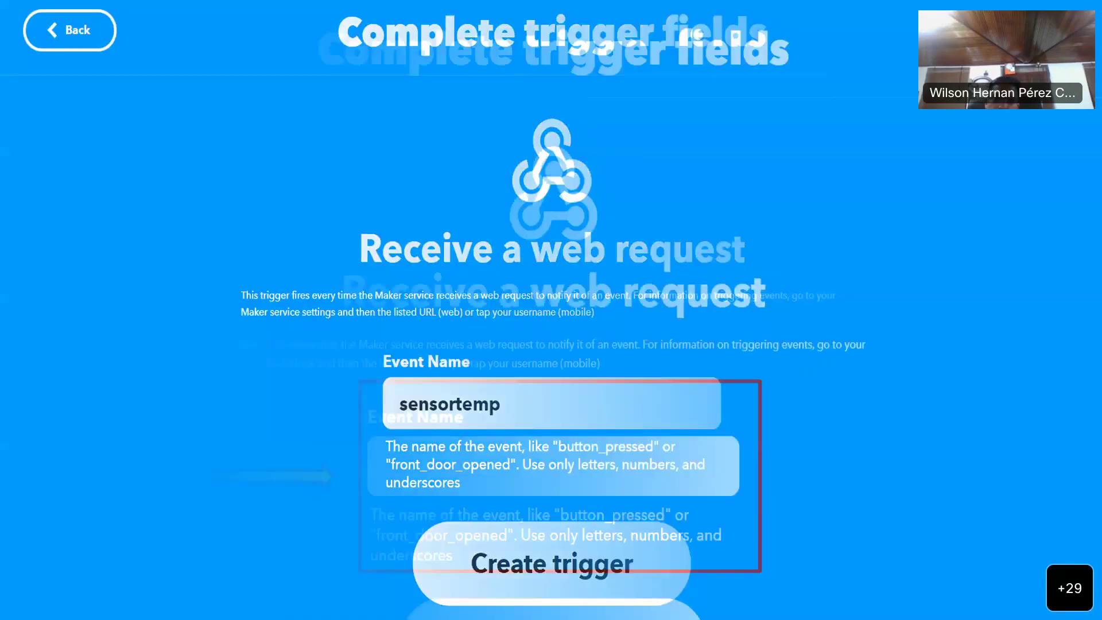
key(Left)
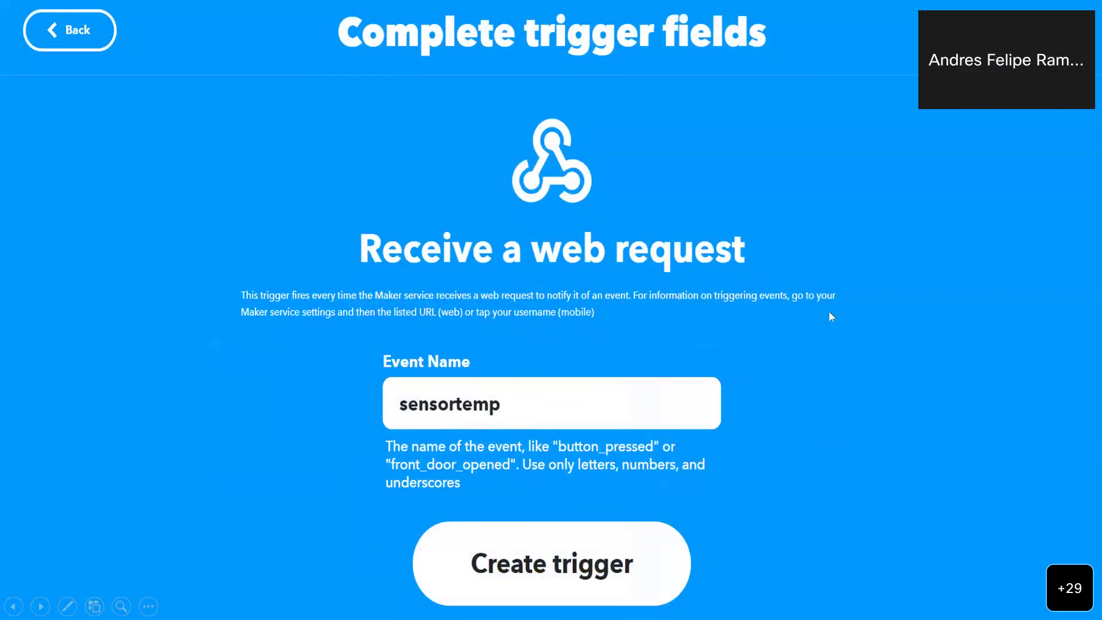
key(Right)
key(Right)
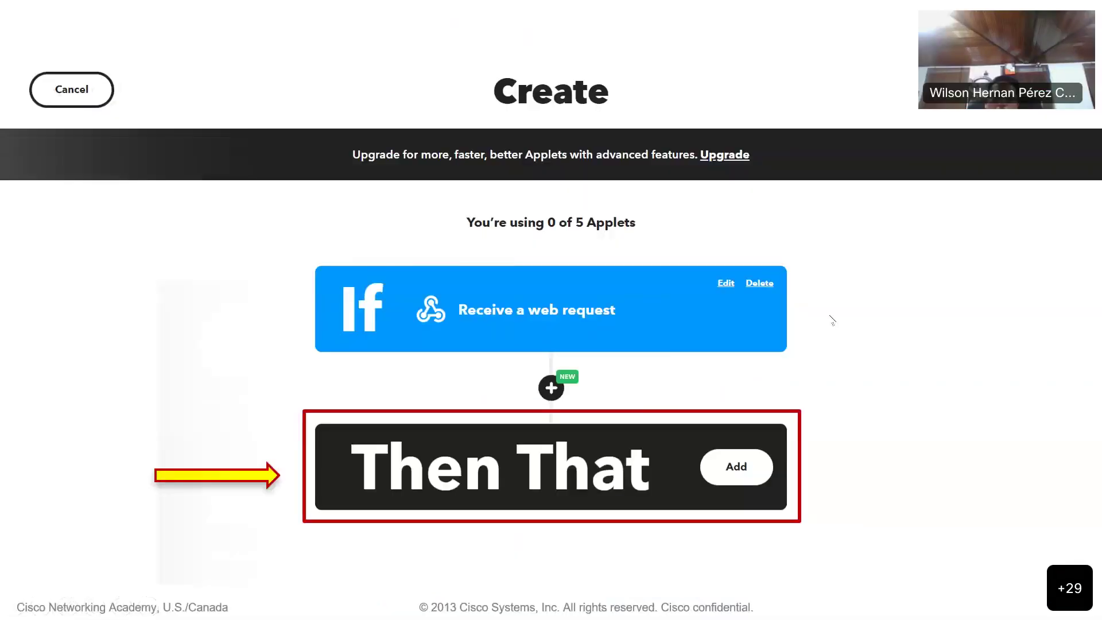
key(Right)
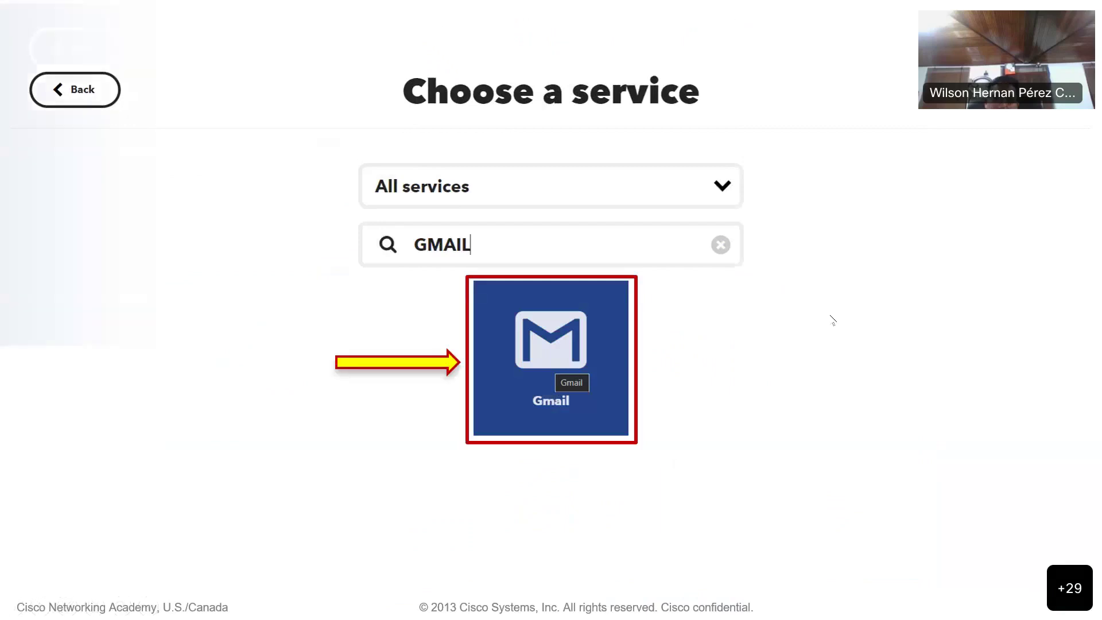
key(Right)
key(Right)
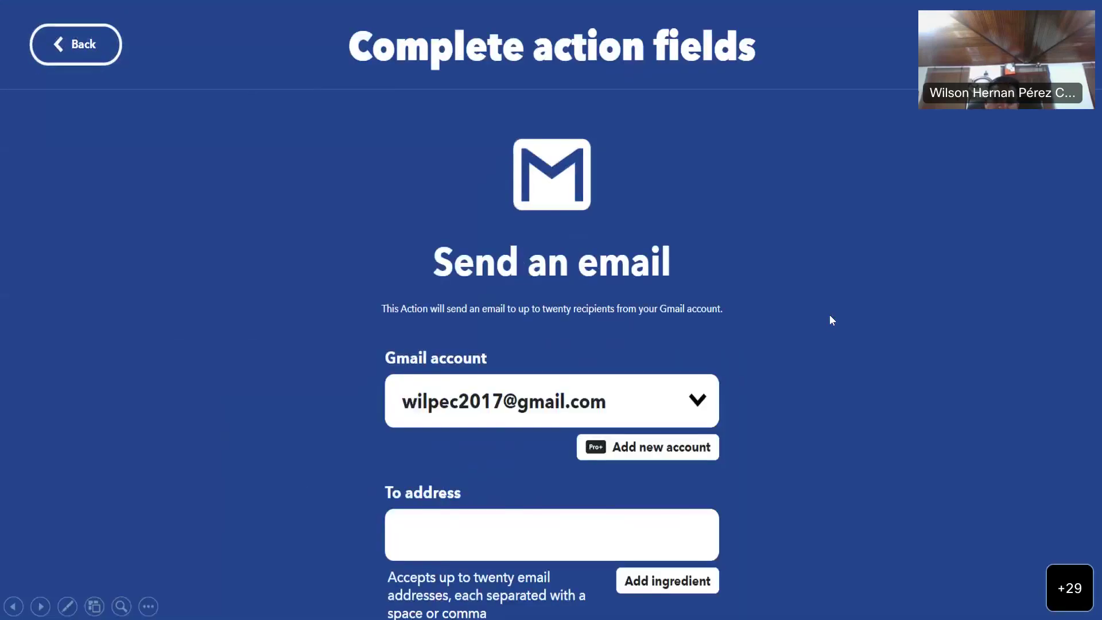
key(Right)
key(Right)
key(Right)
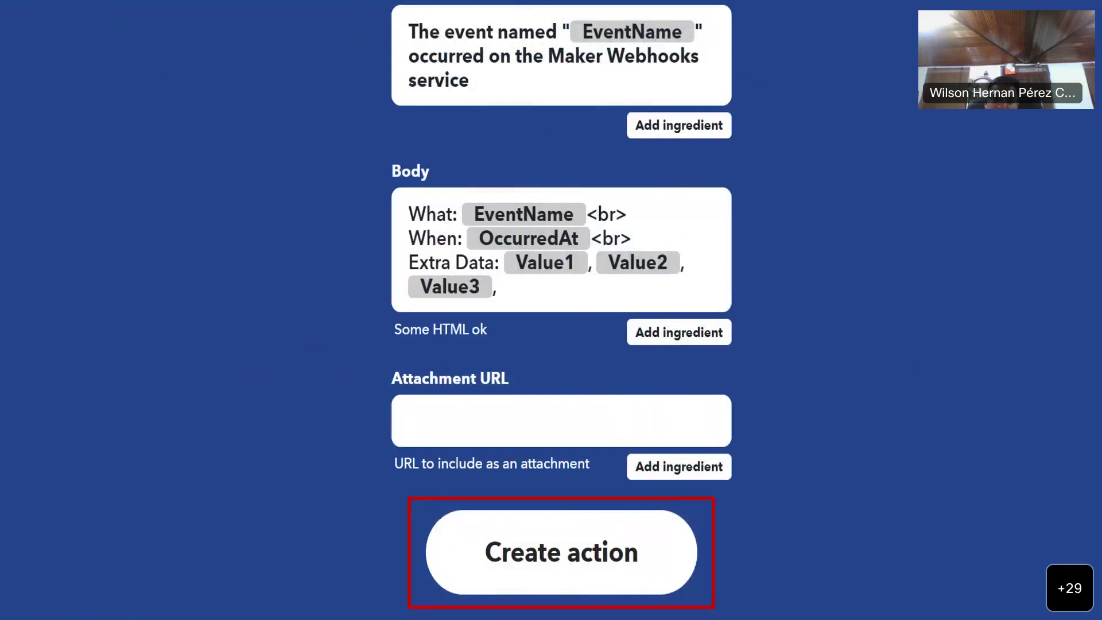
key(Right)
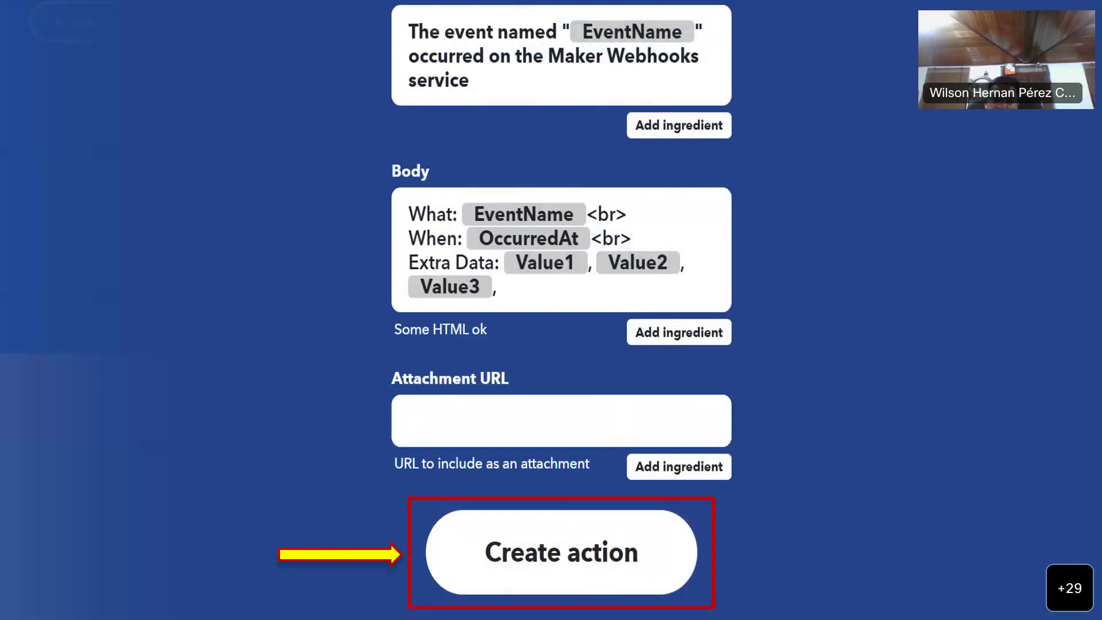
key(Right)
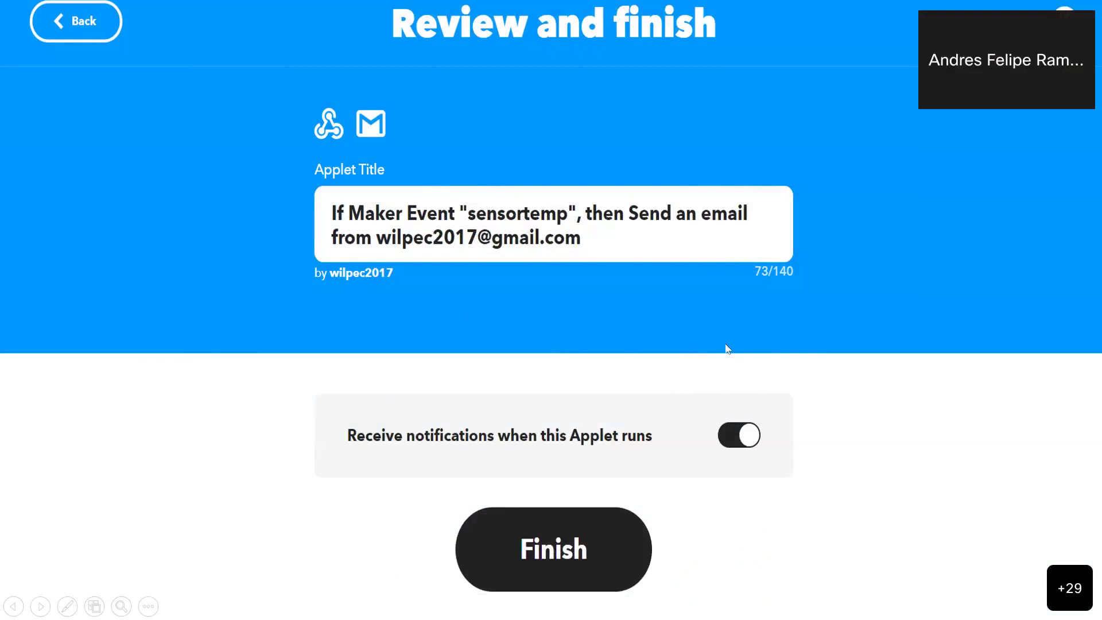
key(Left)
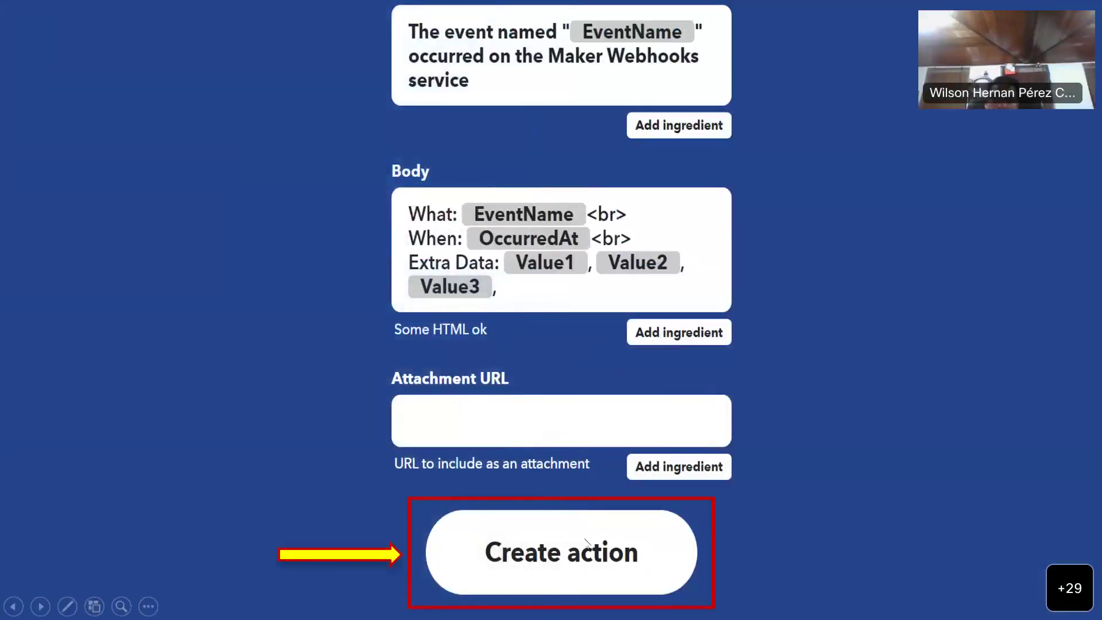
key(Right)
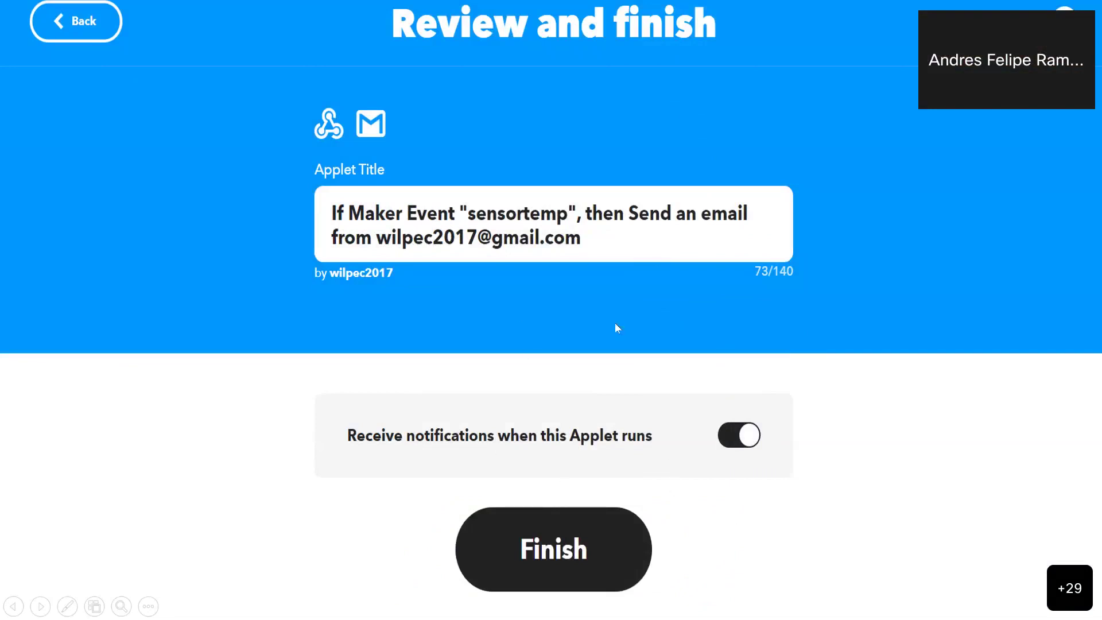
key(Right)
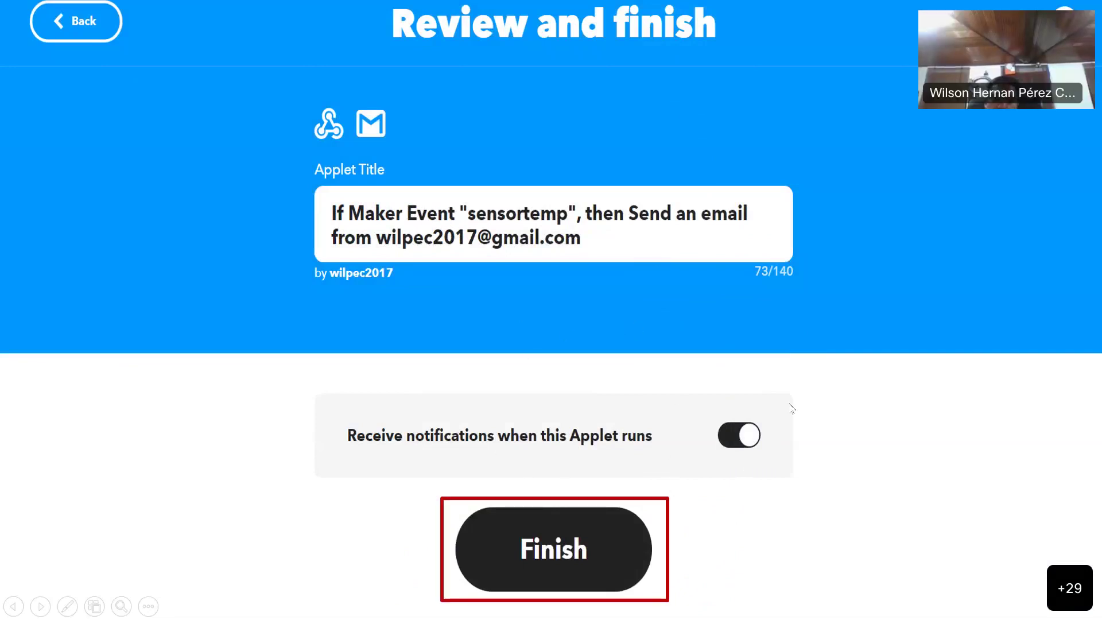
key(Right)
key(Right)
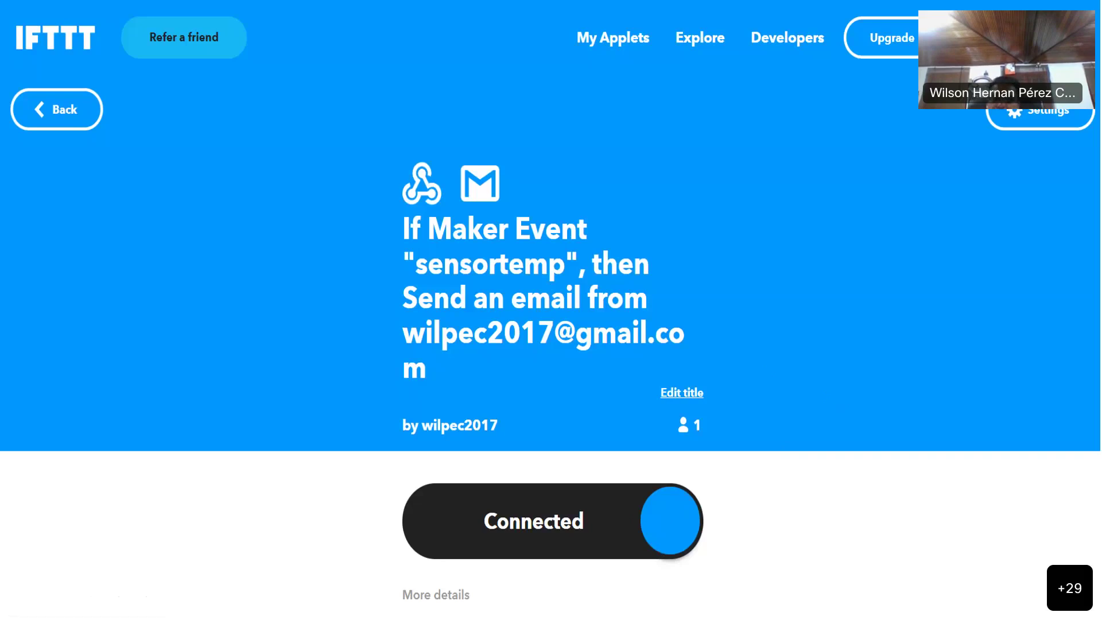
key(Right)
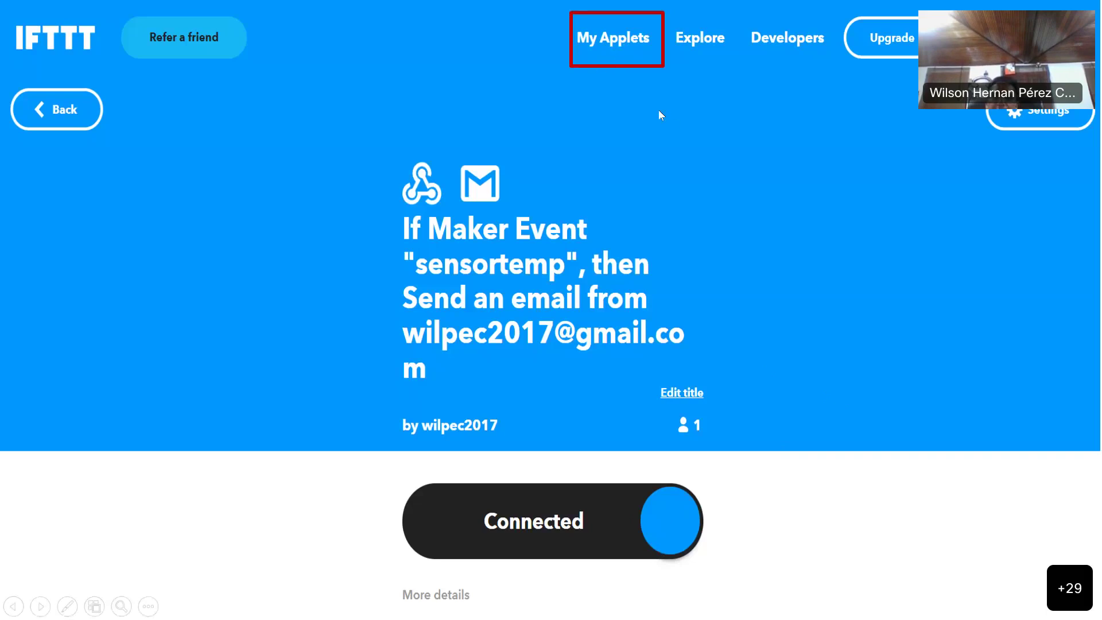
key(Right)
key(Right)
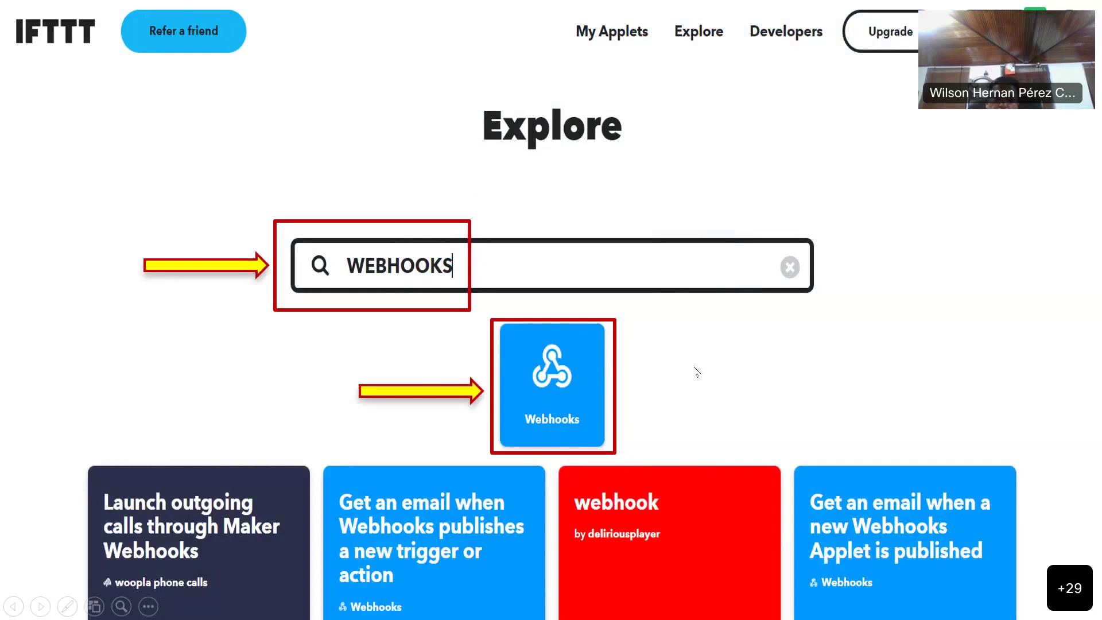
key(Right)
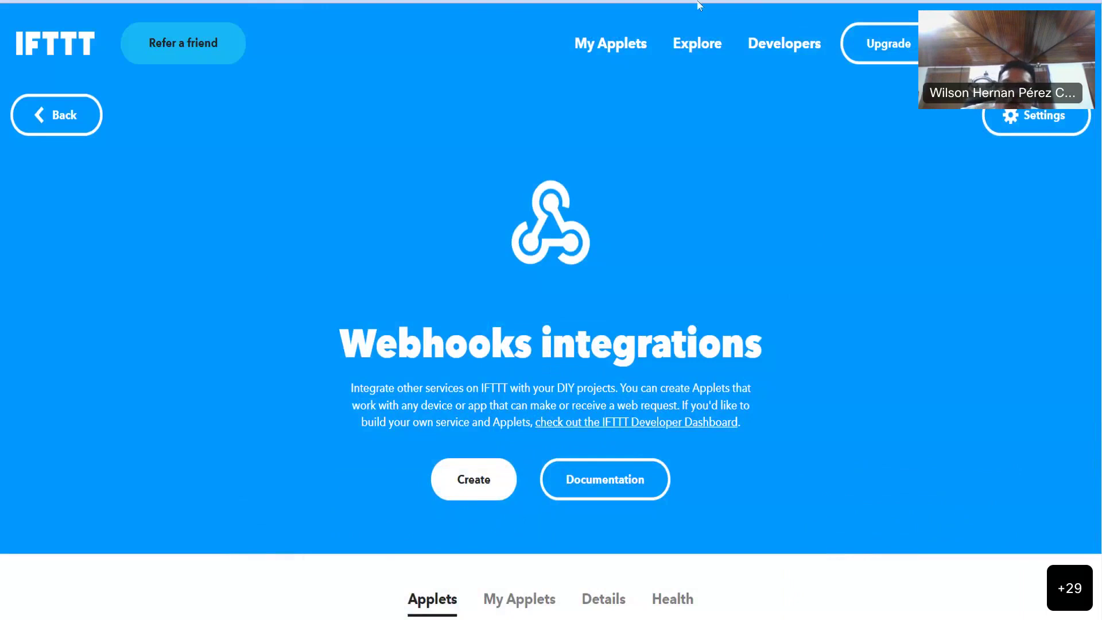
click(638, 79)
click(643, 89)
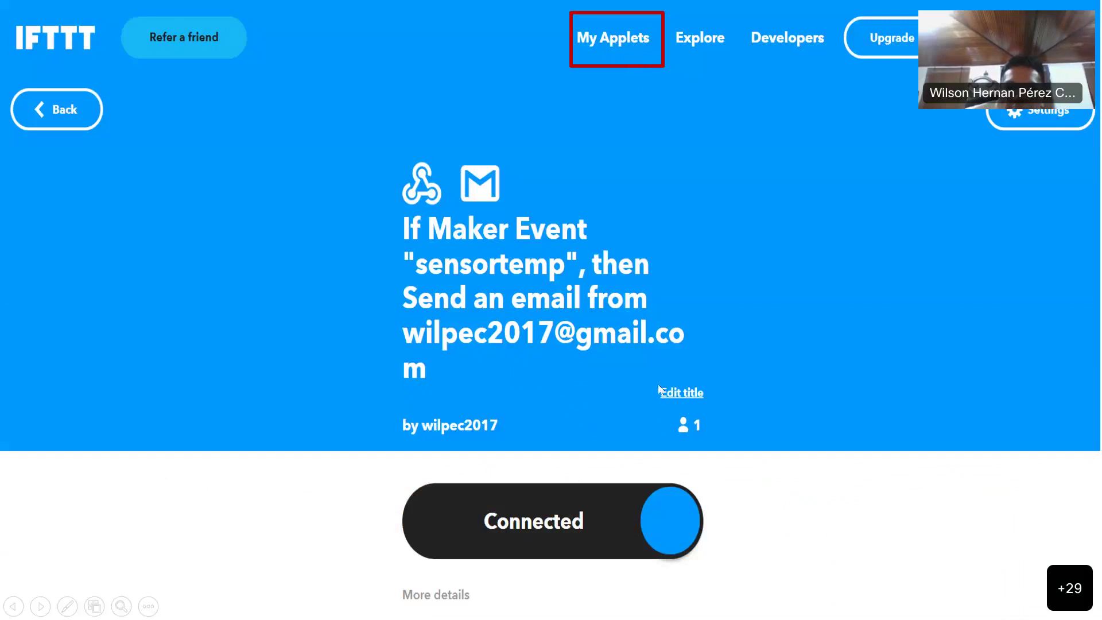
click(631, 52)
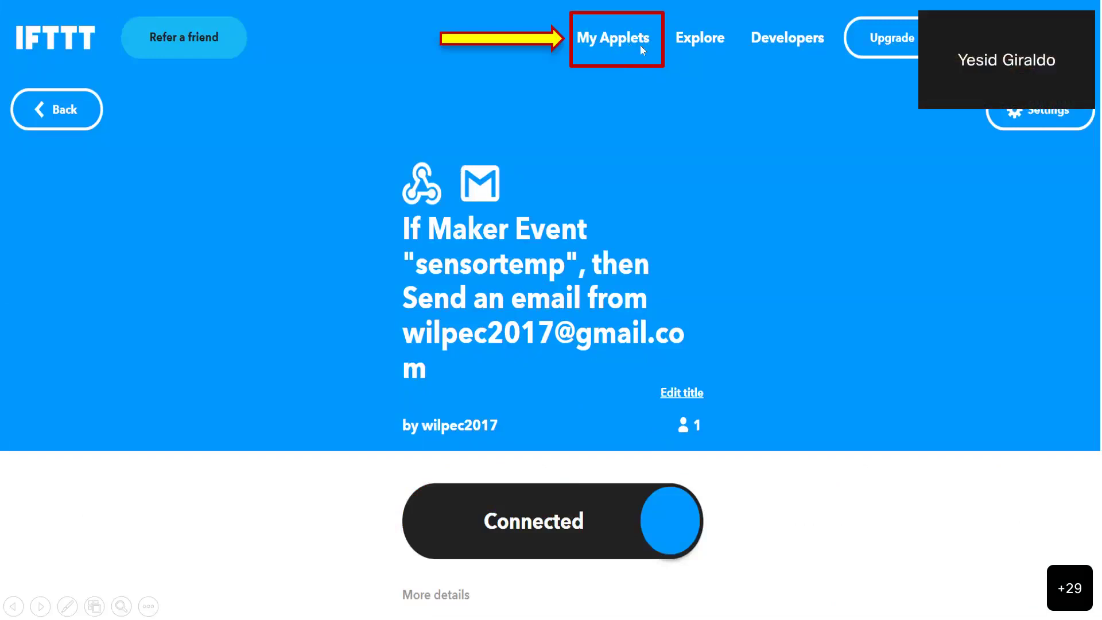
click(706, 145)
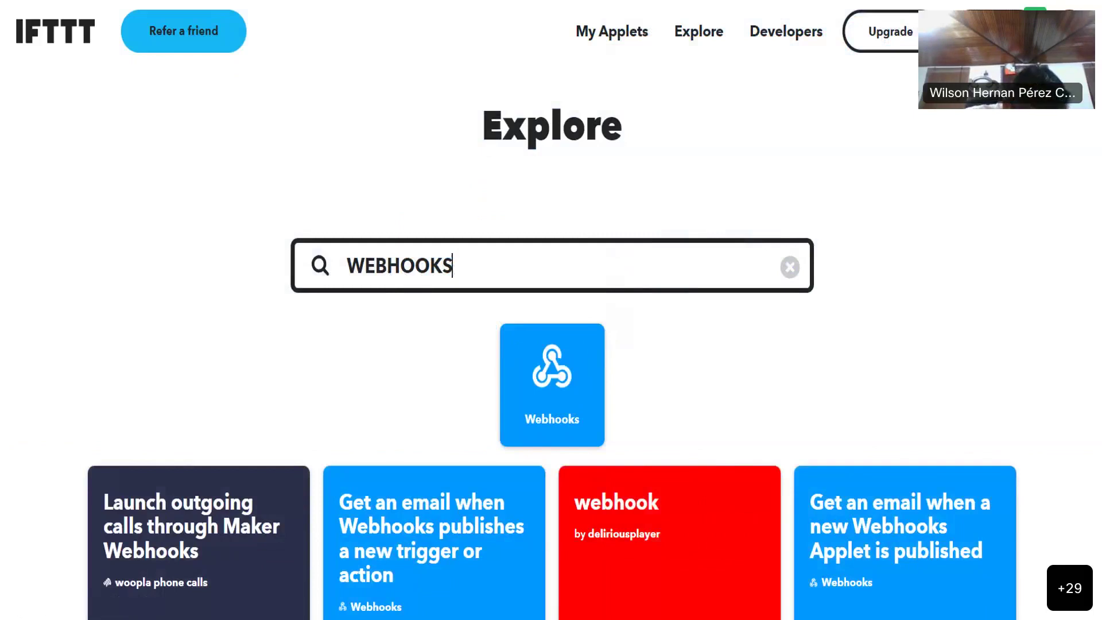
click(586, 375)
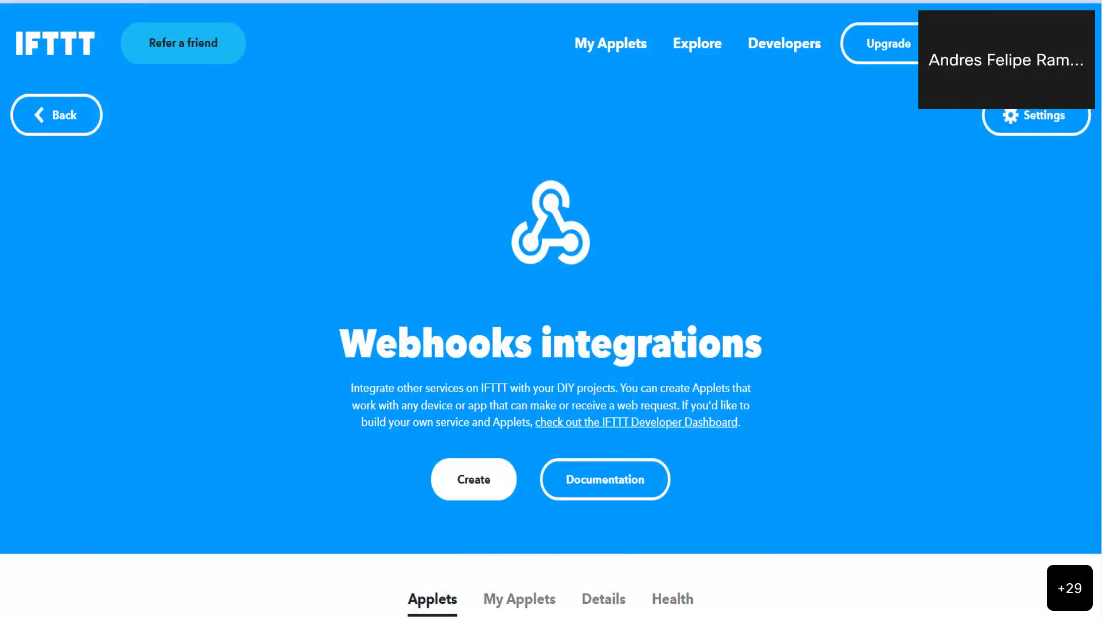
key(Right)
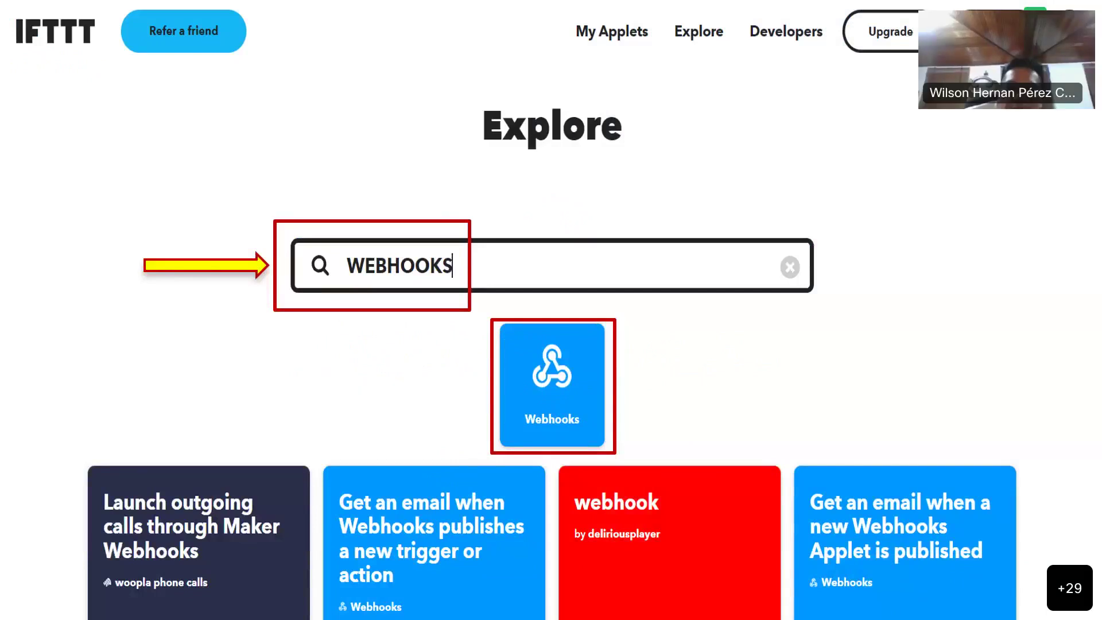
key(Right)
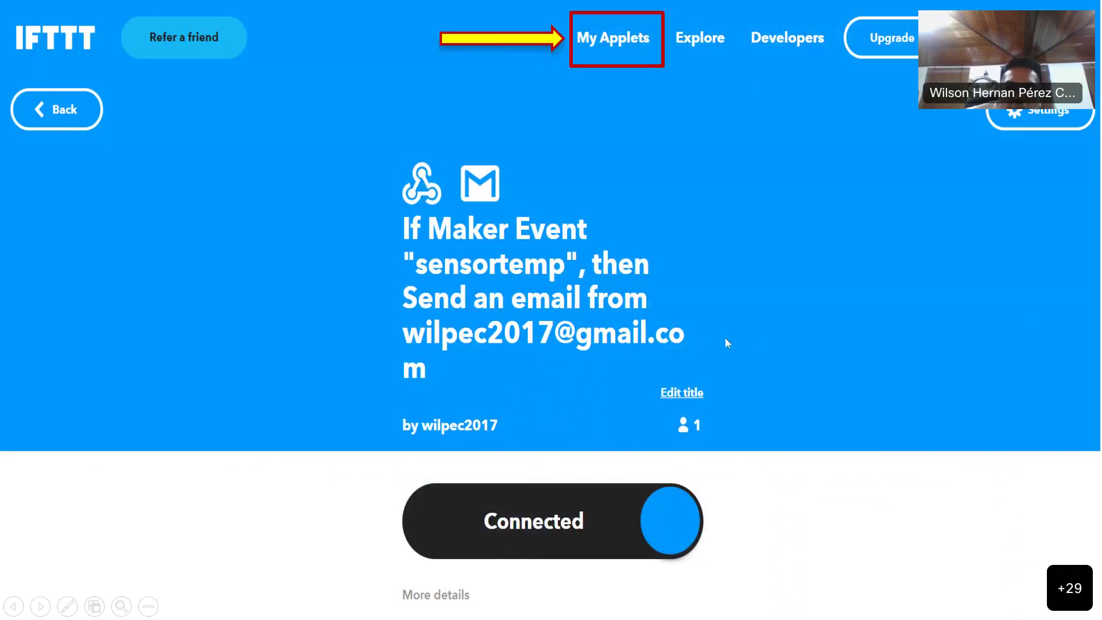
click(752, 336)
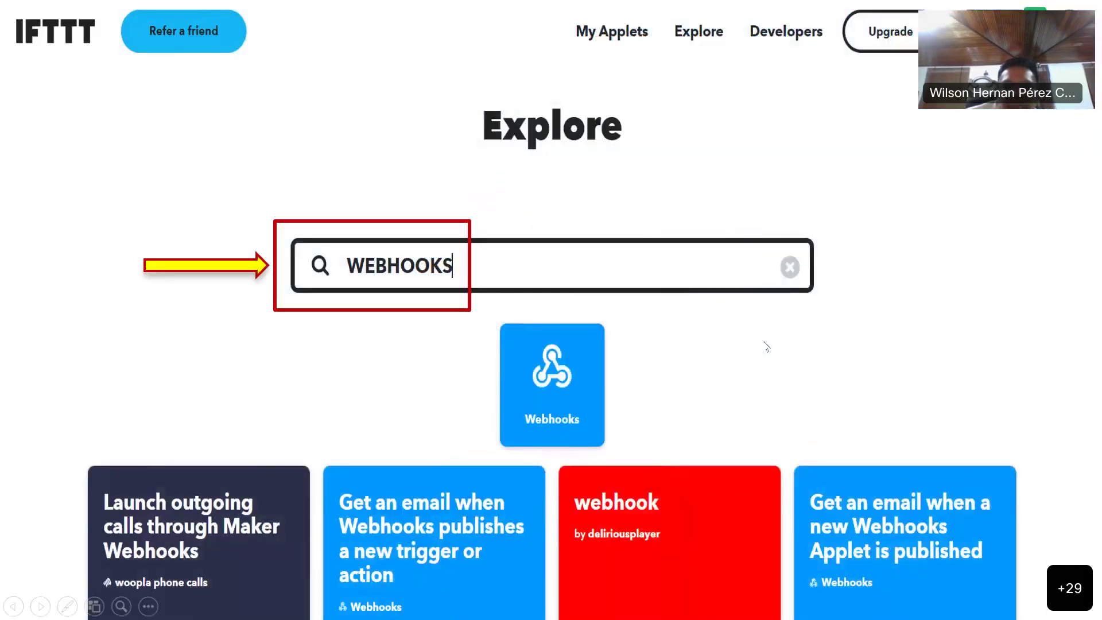
click(764, 342)
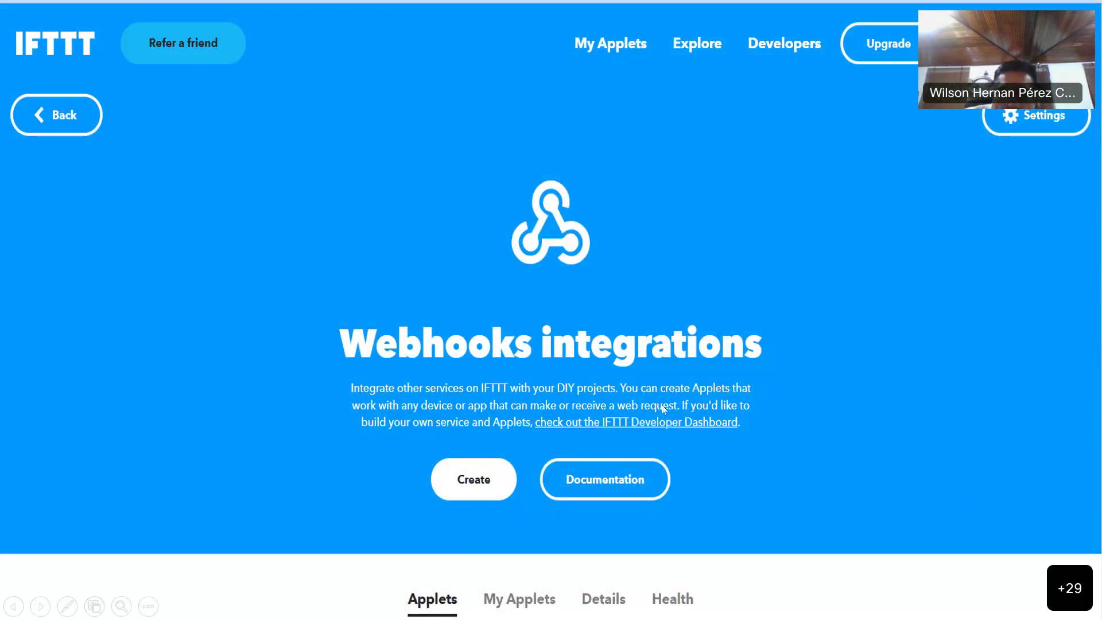
click(596, 483)
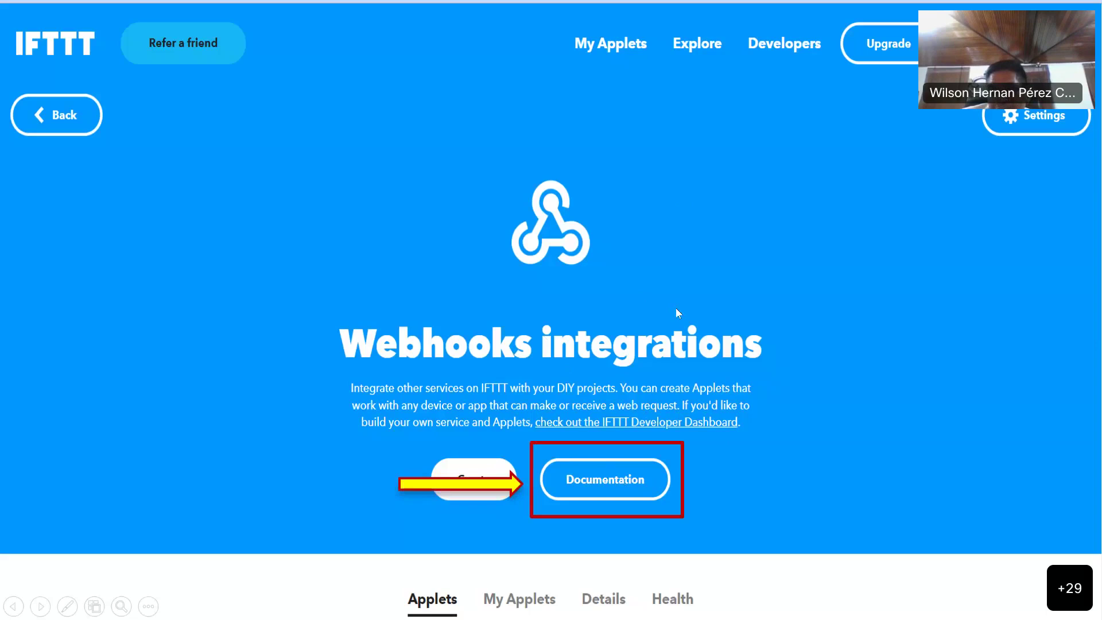
key(Right)
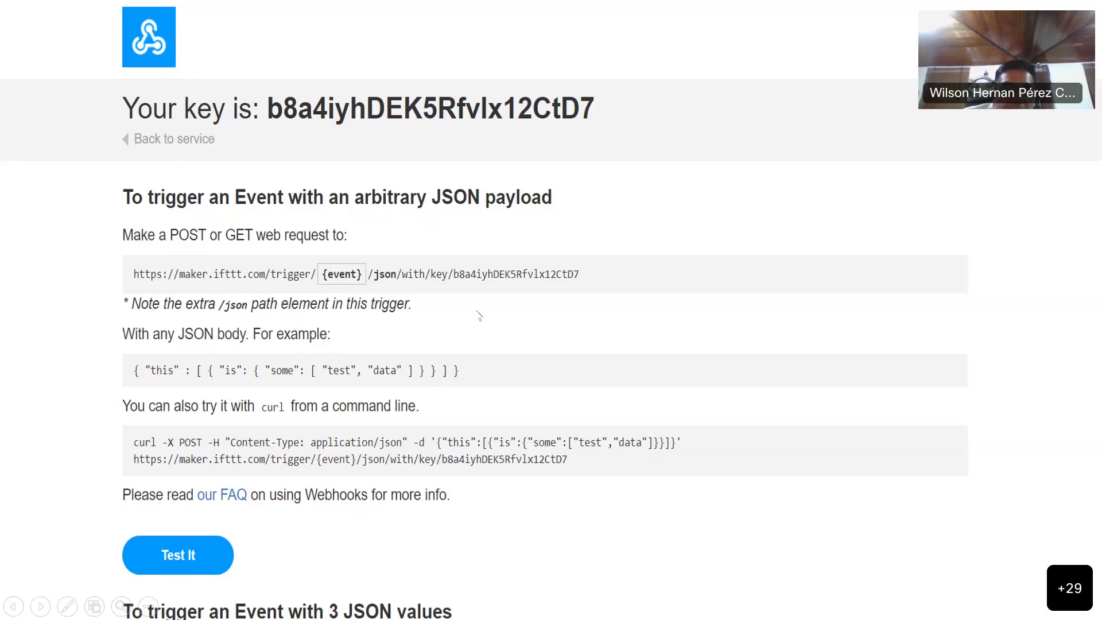
click(563, 427)
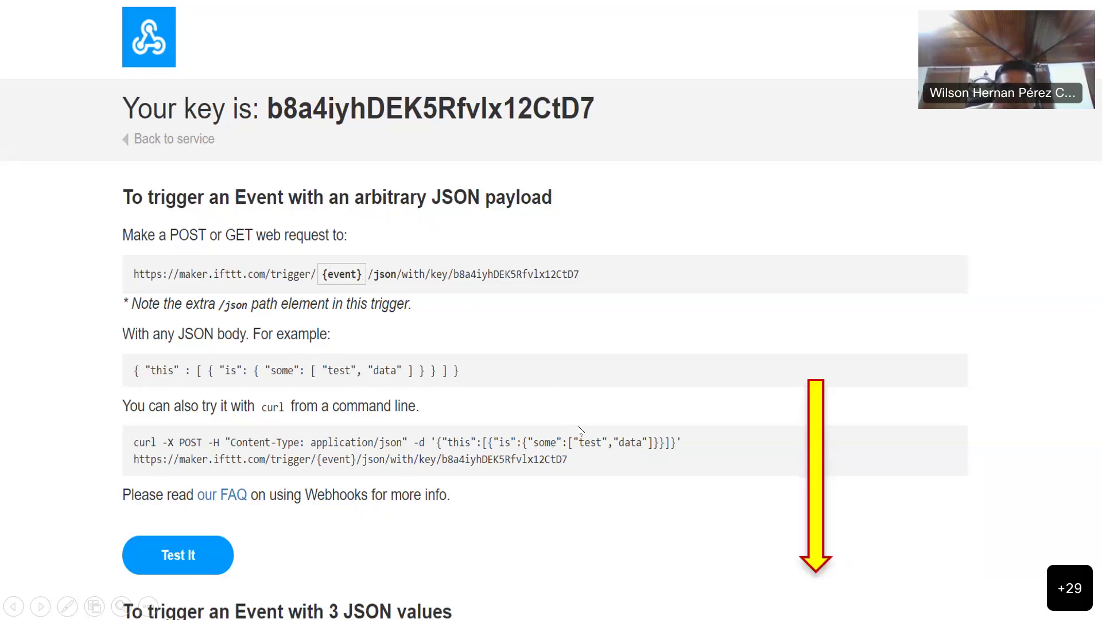
key(Right)
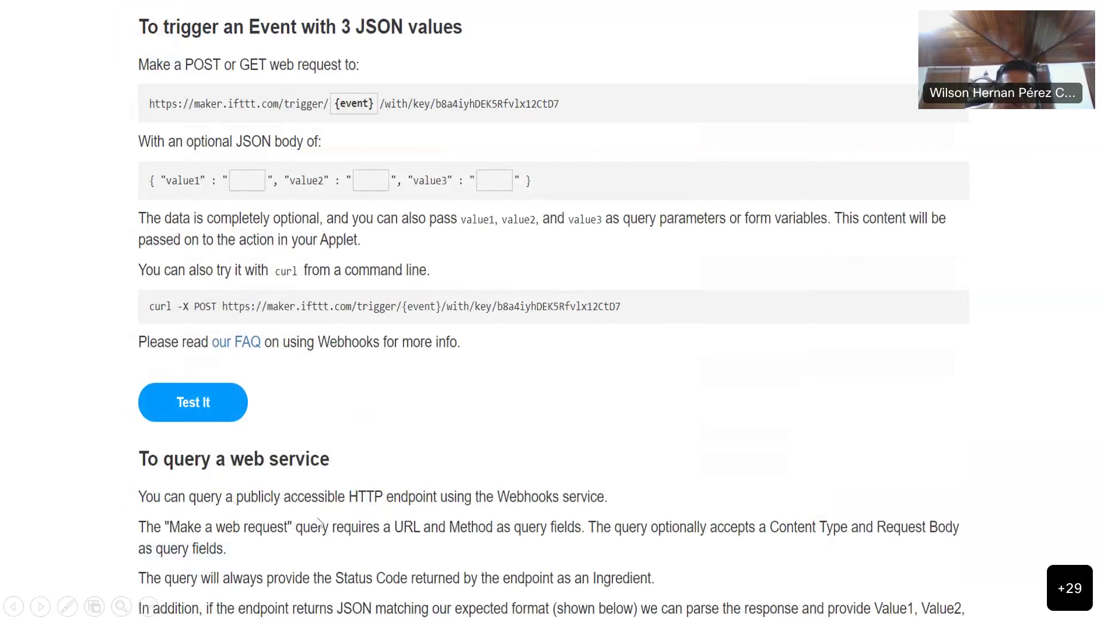
key(Right)
key(Right)
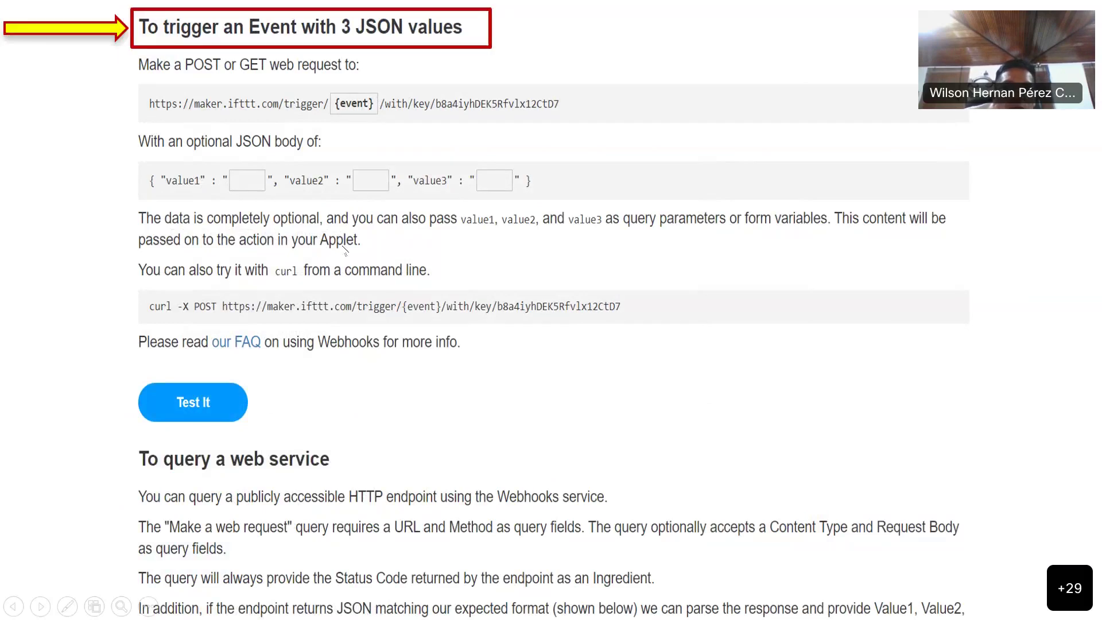
key(Right)
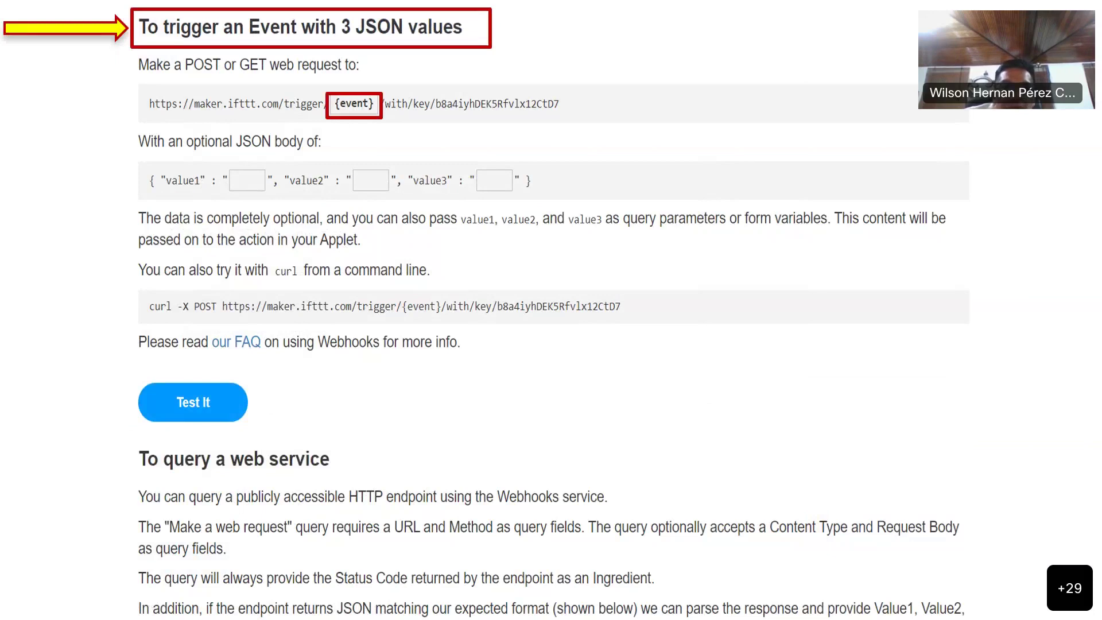
key(Right)
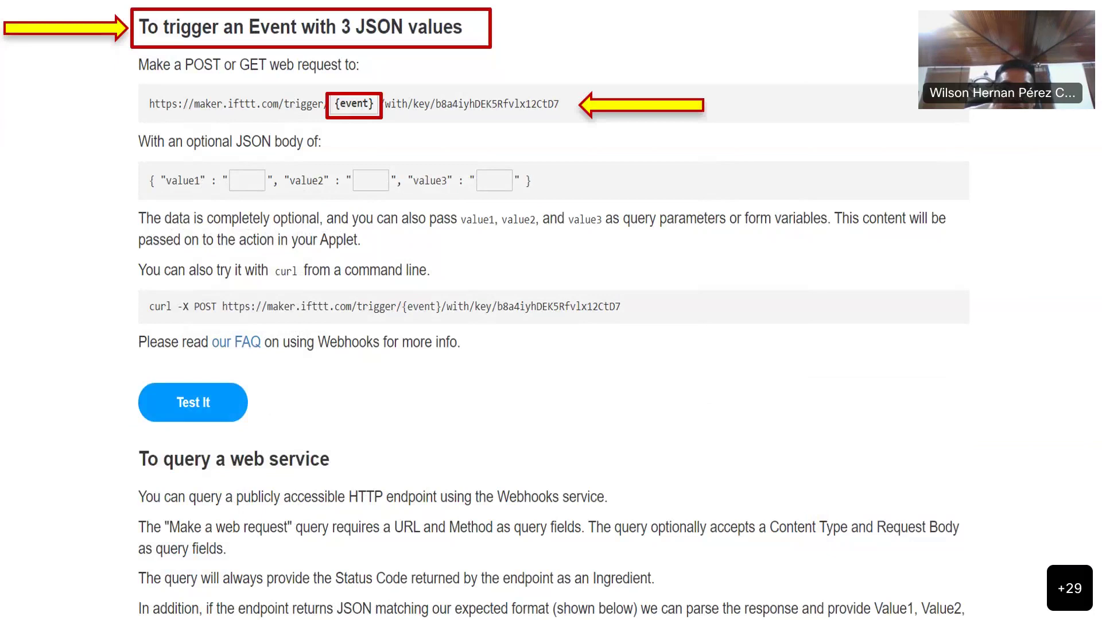
key(Right)
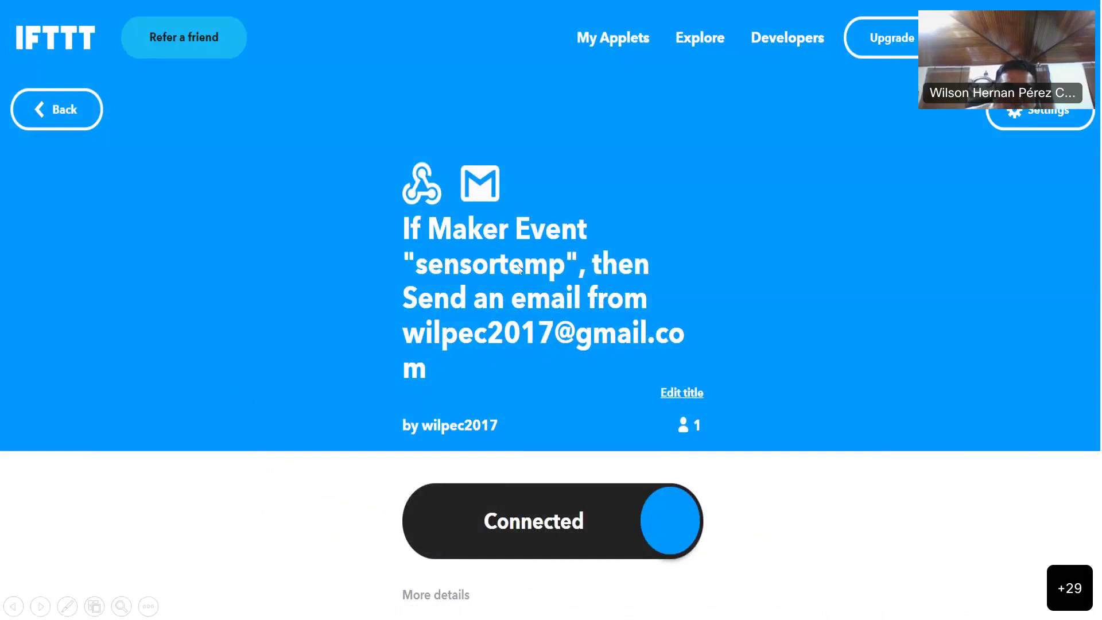
key(Right)
key(Right)
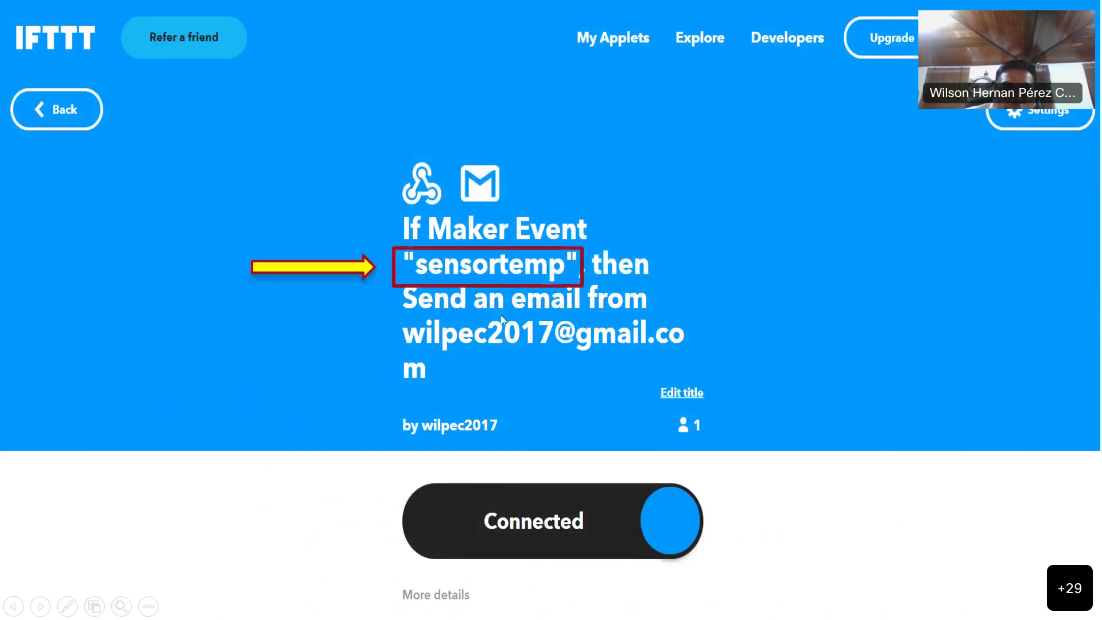
key(Right)
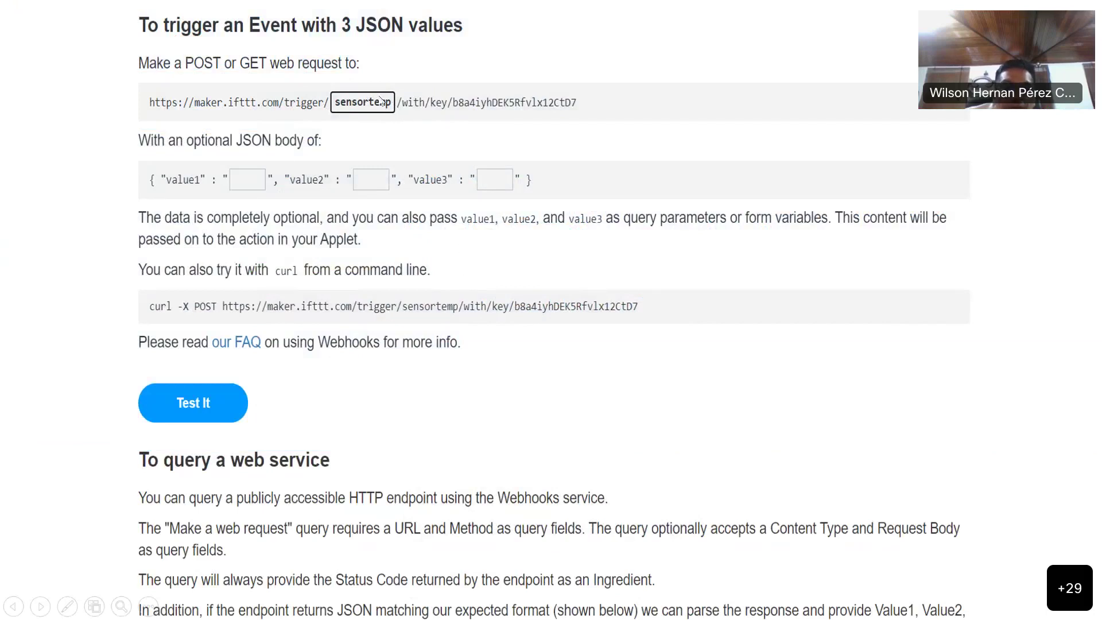
click(388, 127)
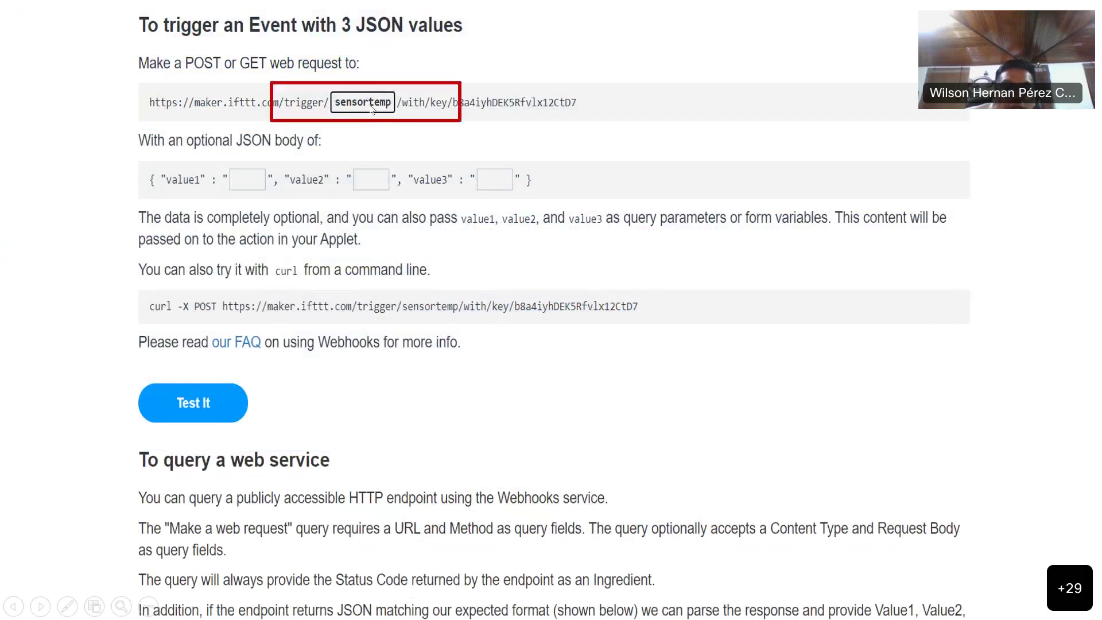
click(416, 180)
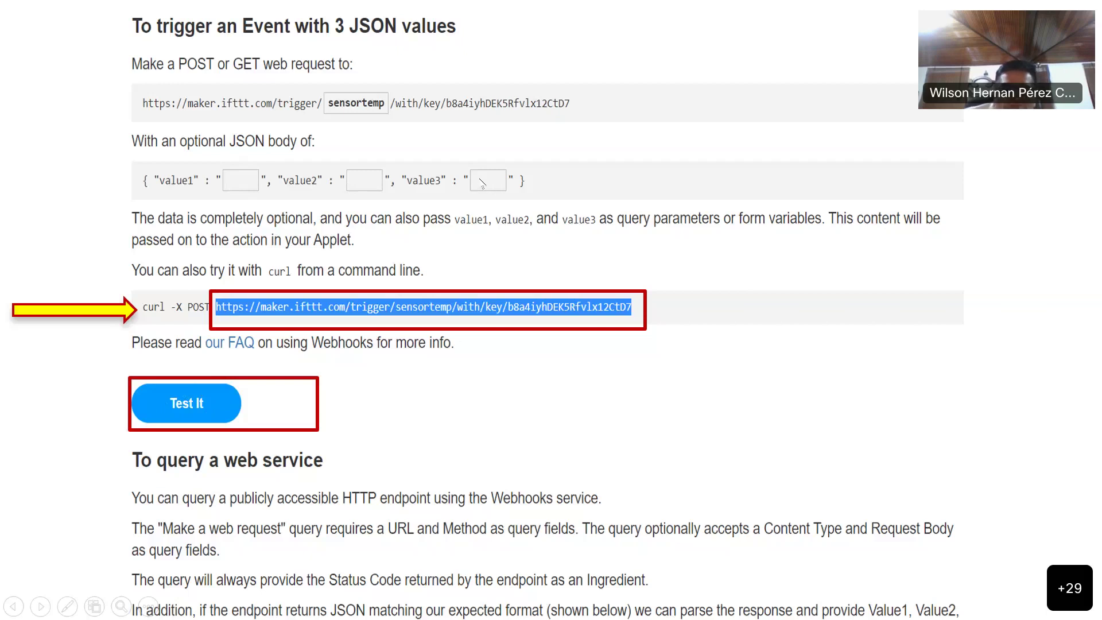
click(353, 419)
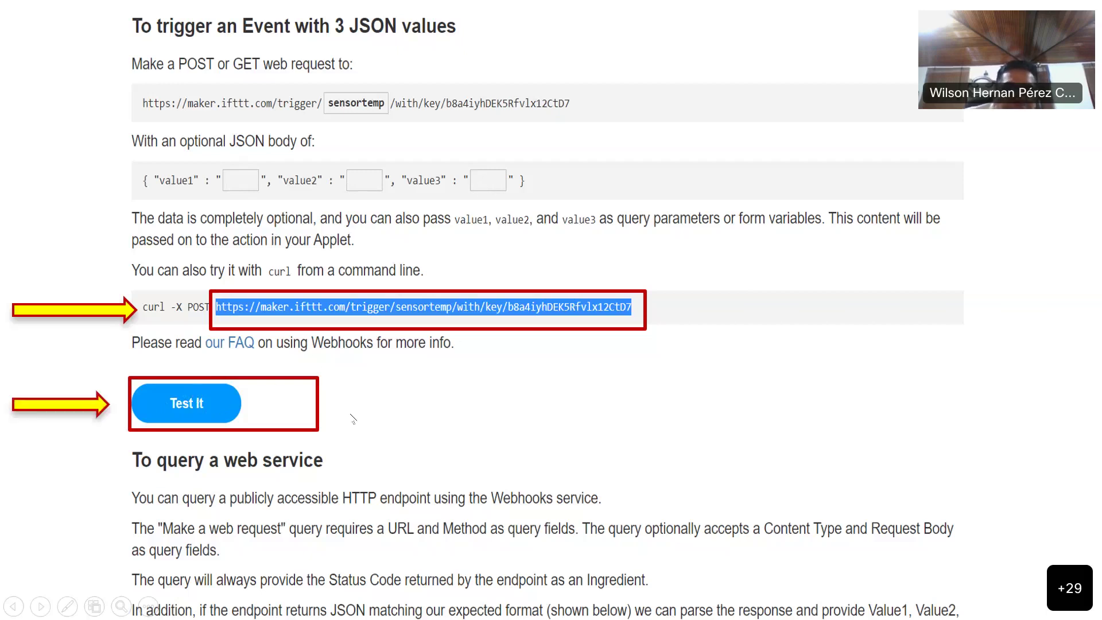
click(353, 419)
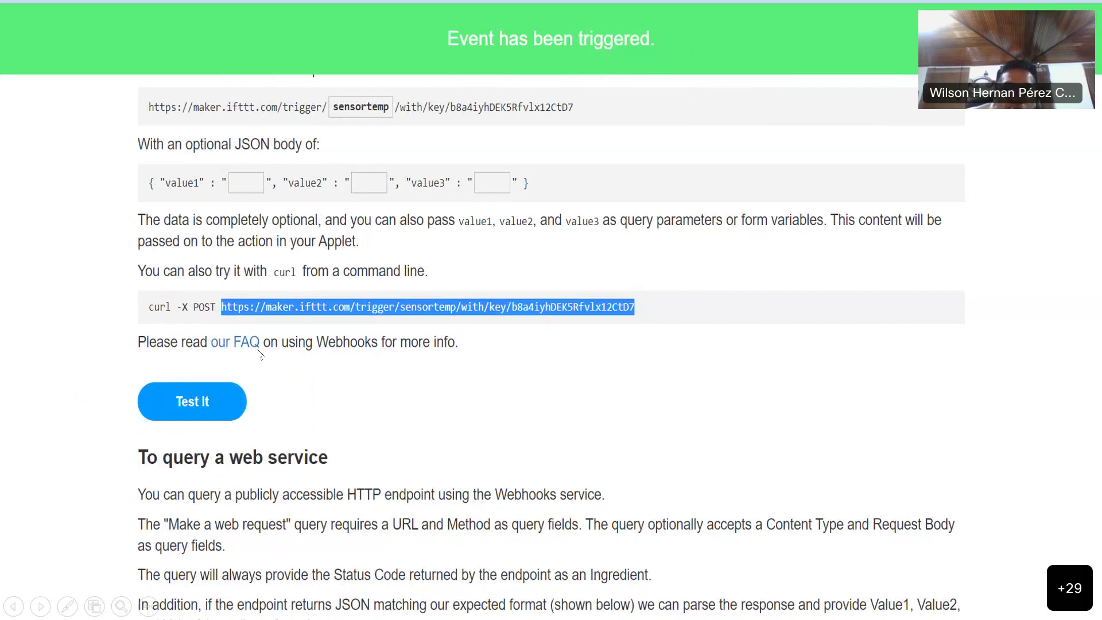
click(551, 399)
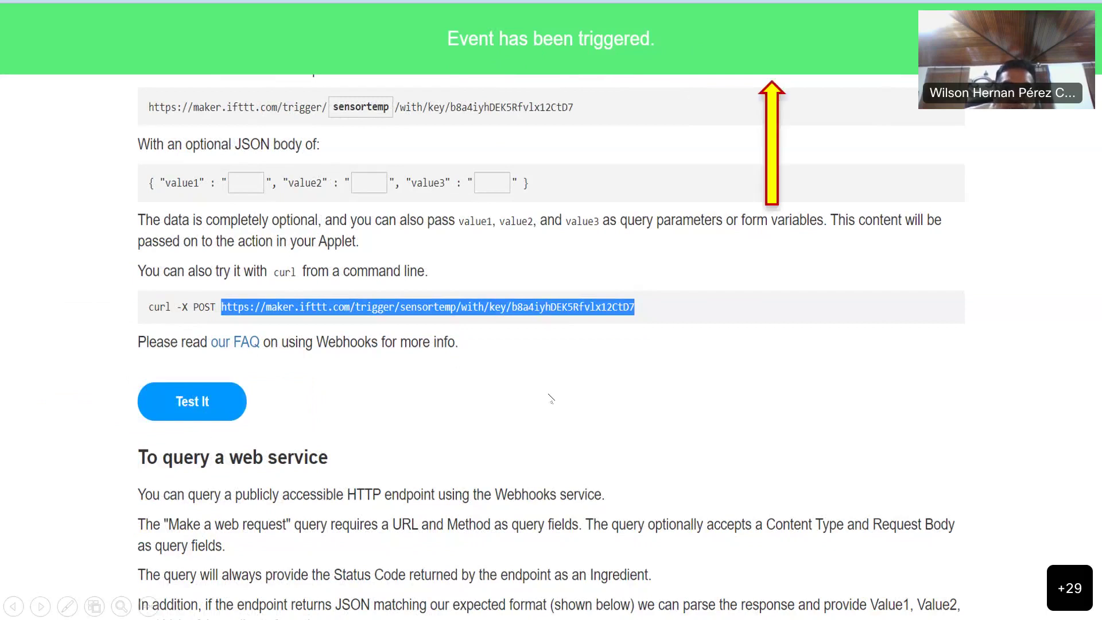
click(551, 399)
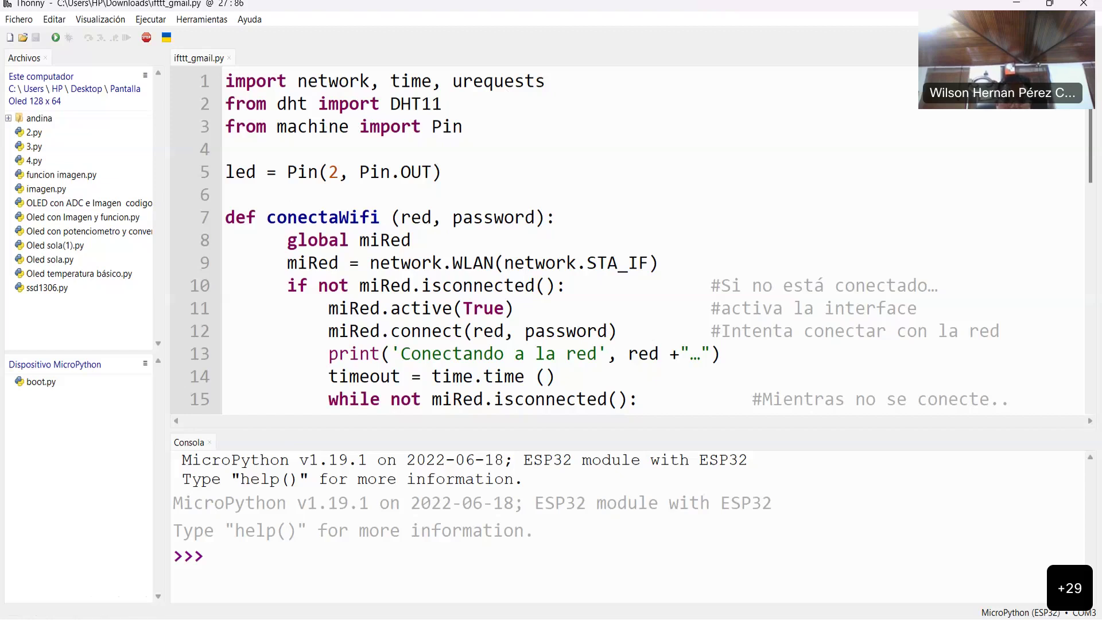
scroll(290, 252, down, 5)
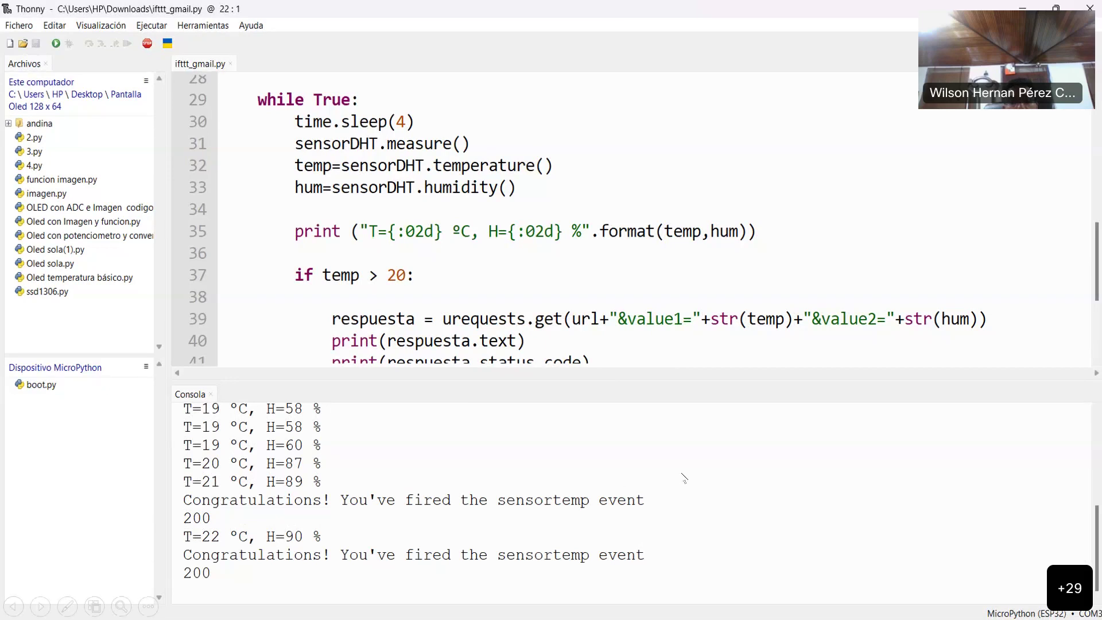
key(alt+Tab)
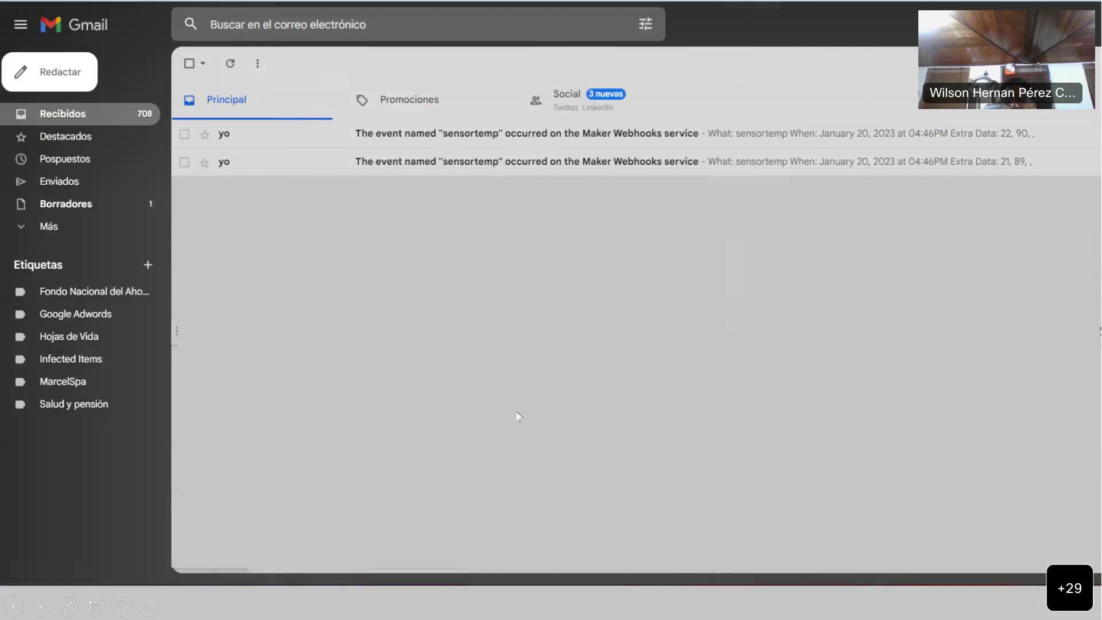
key(alt+Tab)
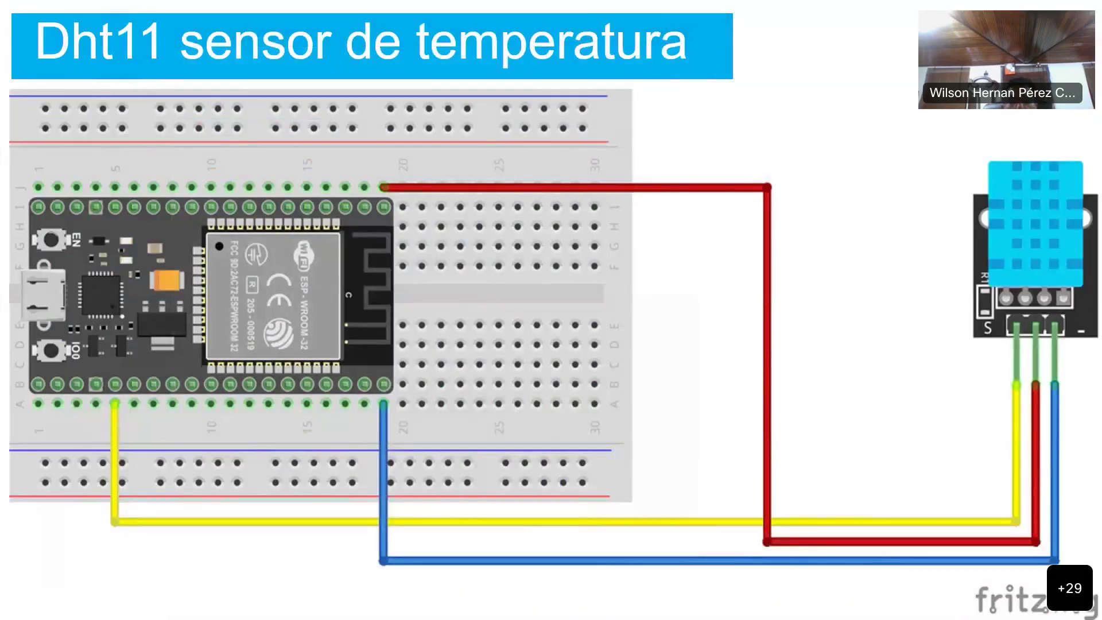
key(Escape)
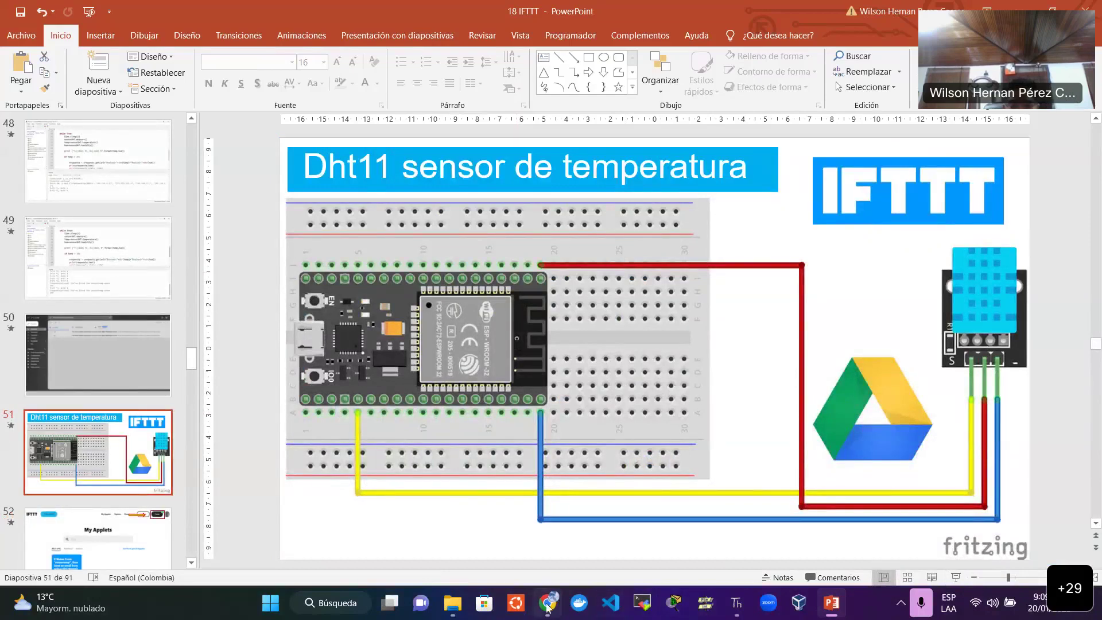
Switch to Thonny, bring up the urequests.get line of ifttt_gmail.py, close the console and widen the code editor.
click(736, 603)
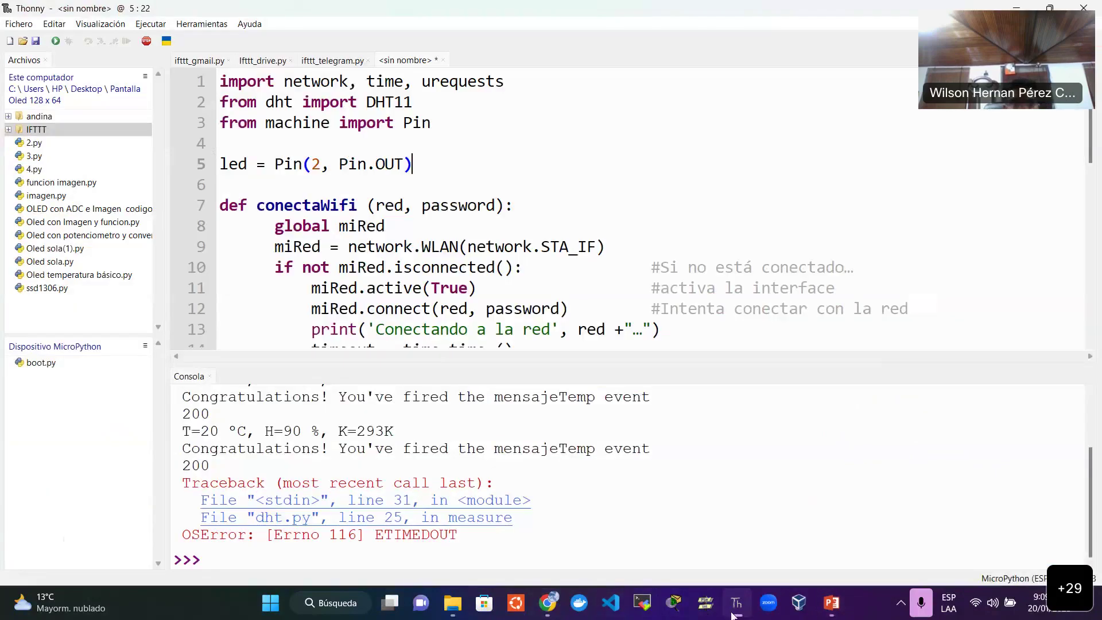
click(198, 60)
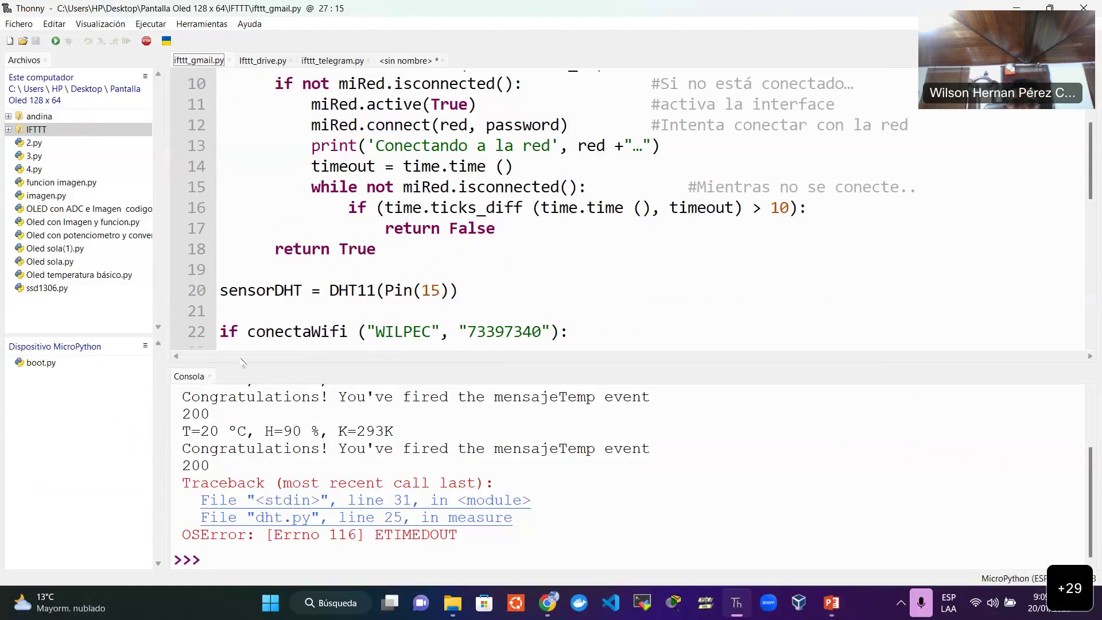
click(210, 376)
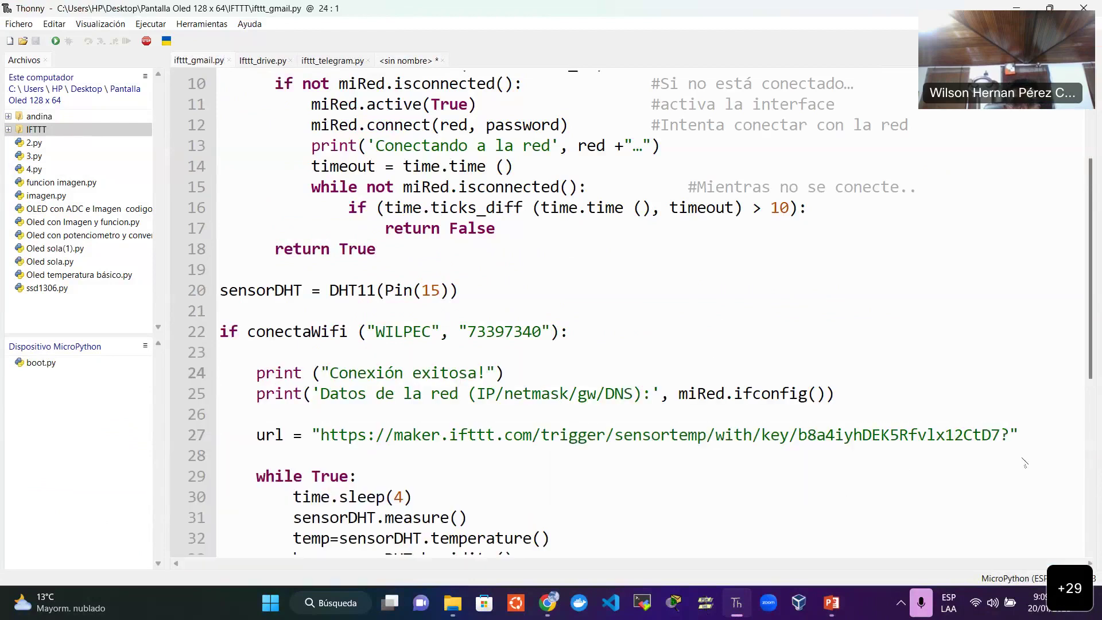
scroll(505, 338, down, 2)
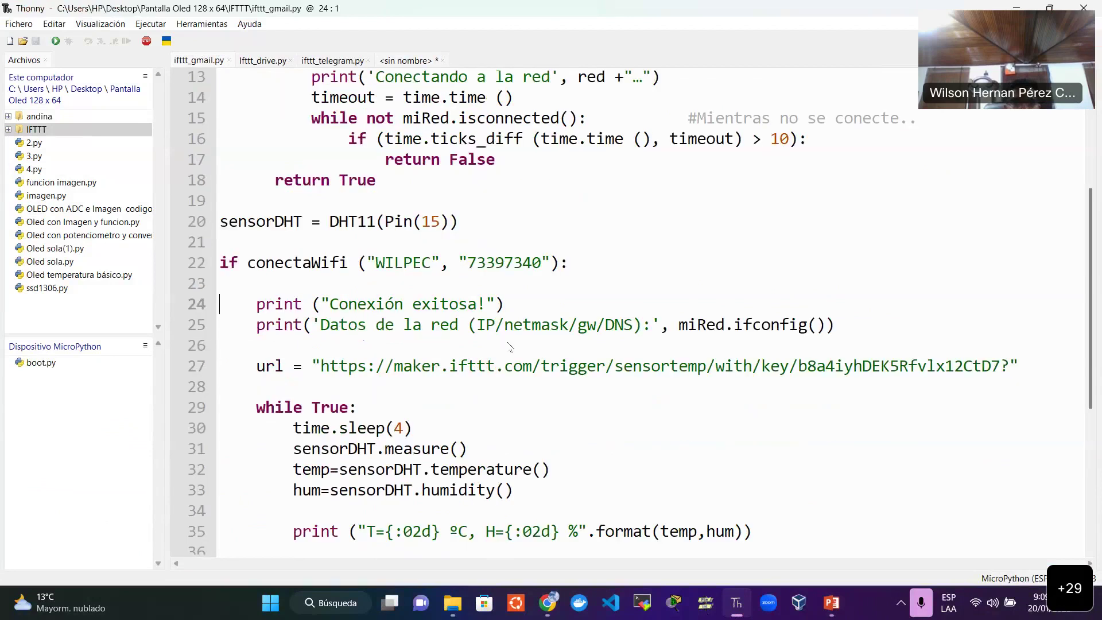
scroll(508, 346, down, 1)
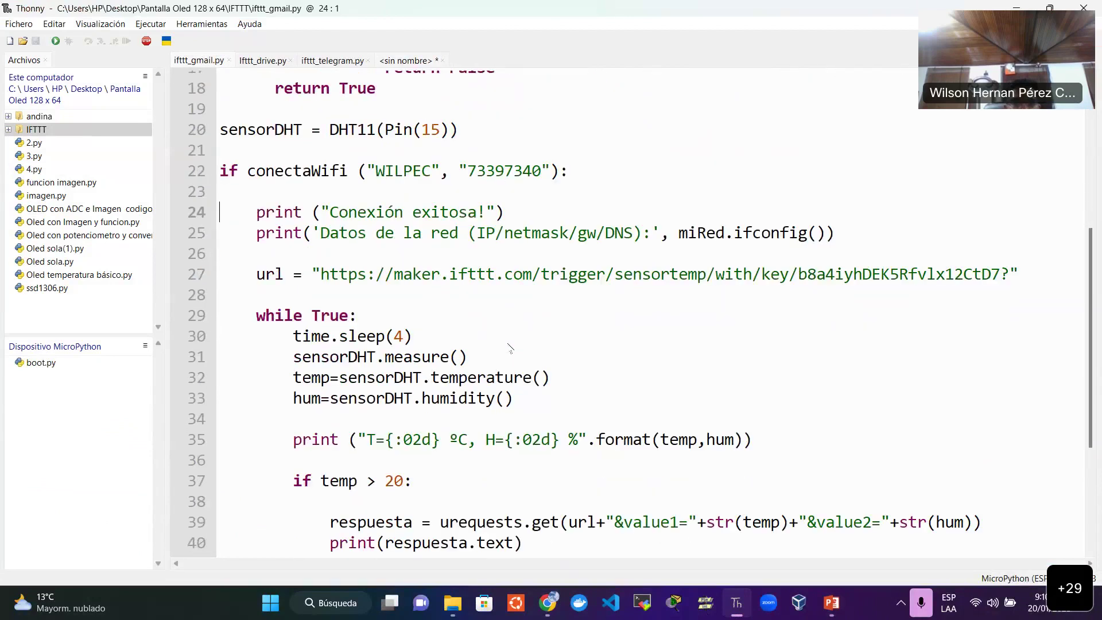
scroll(661, 455, down, 1)
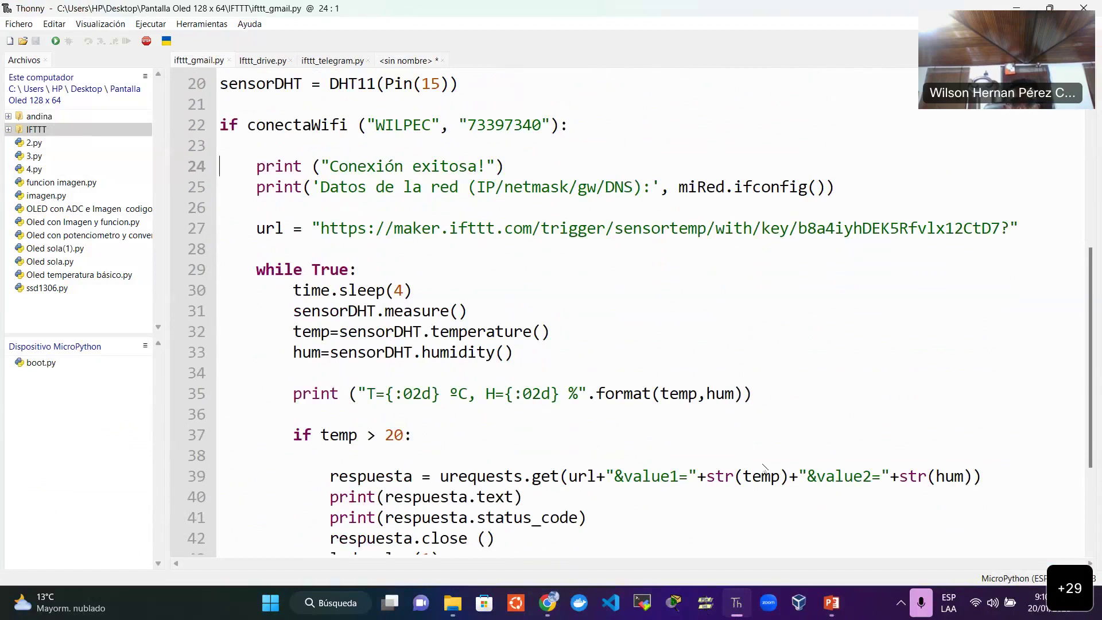
scroll(765, 468, down, 1)
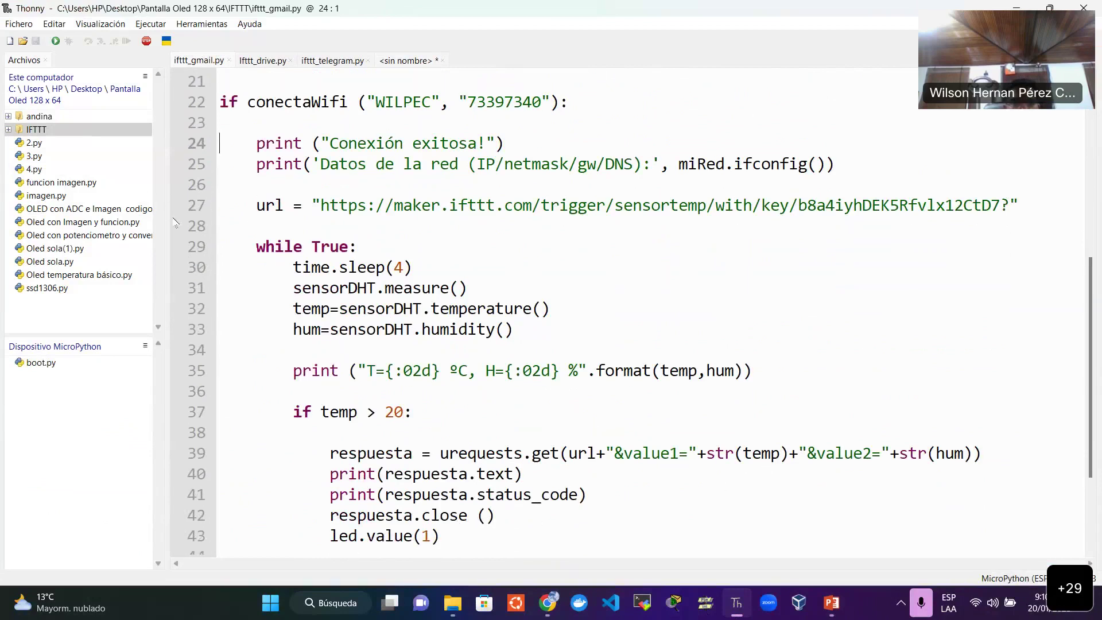
drag(169, 221, 117, 228)
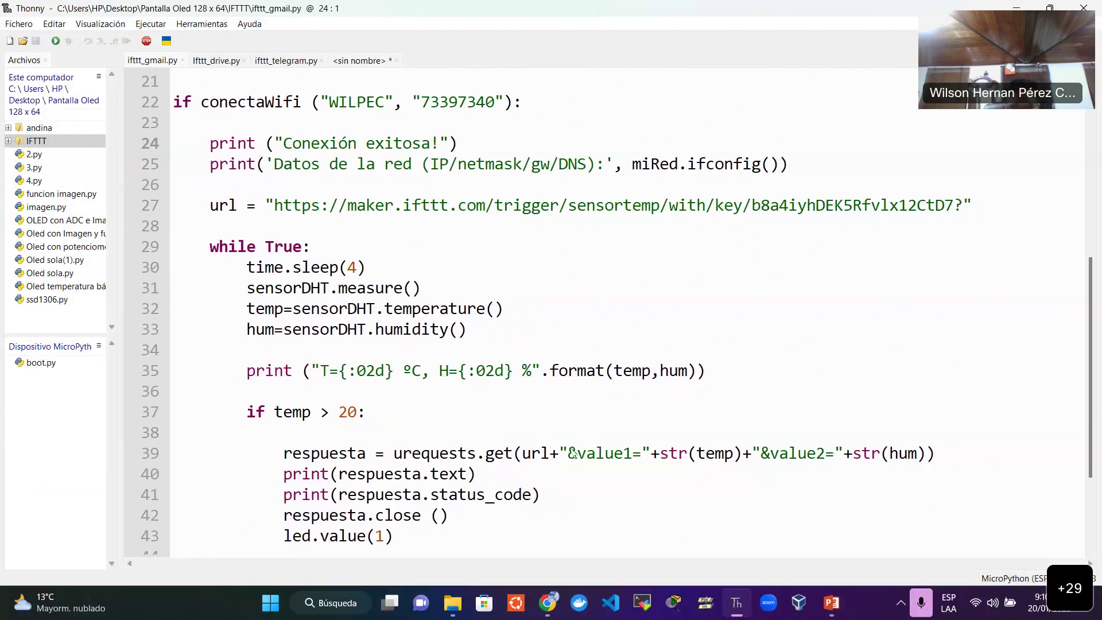
Append a copy of the "&value2="+str(hum) term to the urequests.get call with a plus sign, renaming its parameter to value3.
click(759, 459)
drag(775, 461, 927, 463)
key(ctrl+c)
click(756, 459)
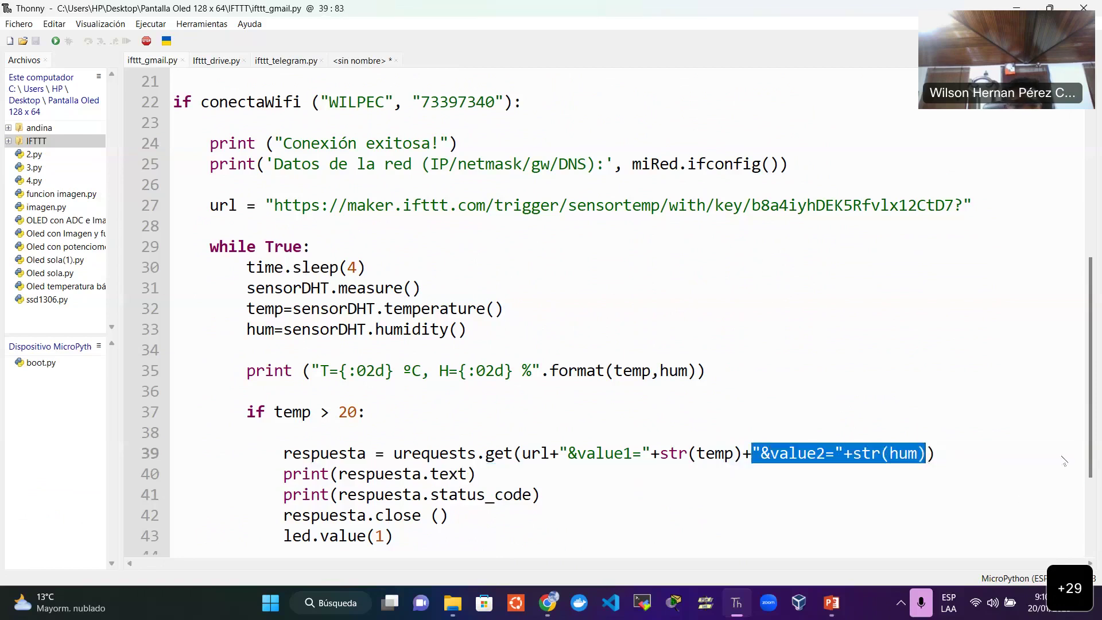
click(928, 458)
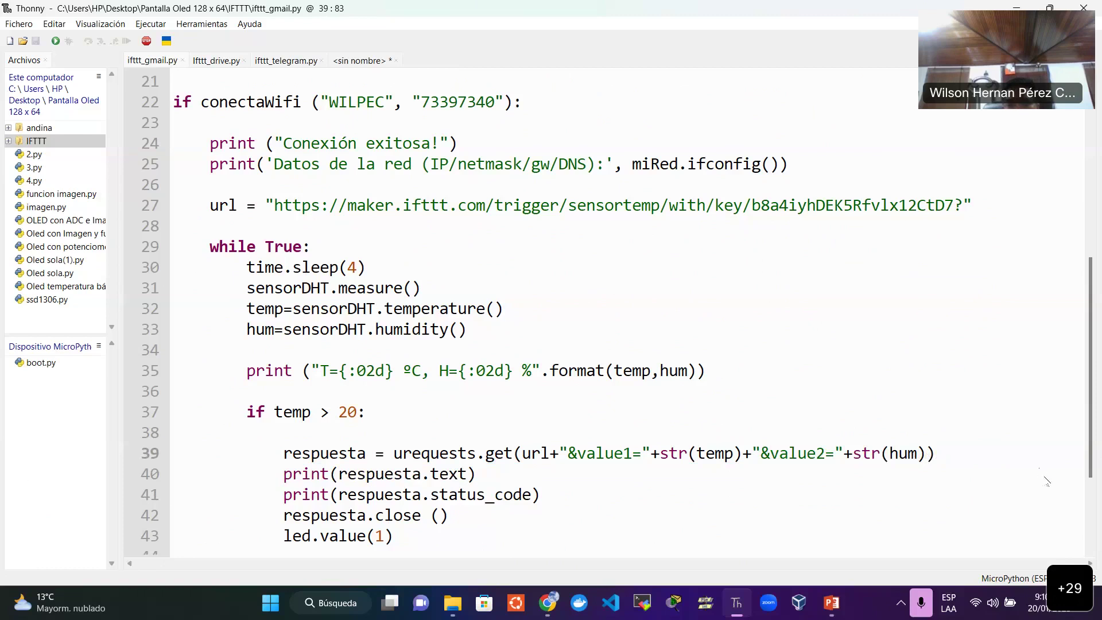
text(+)
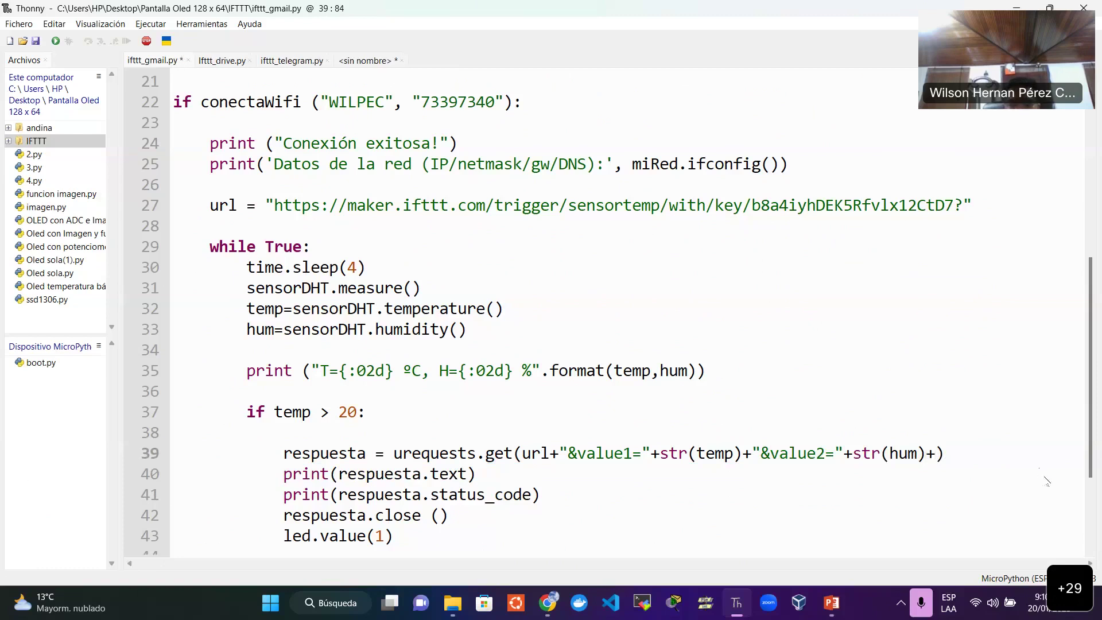
key(ctrl+v)
click(972, 457)
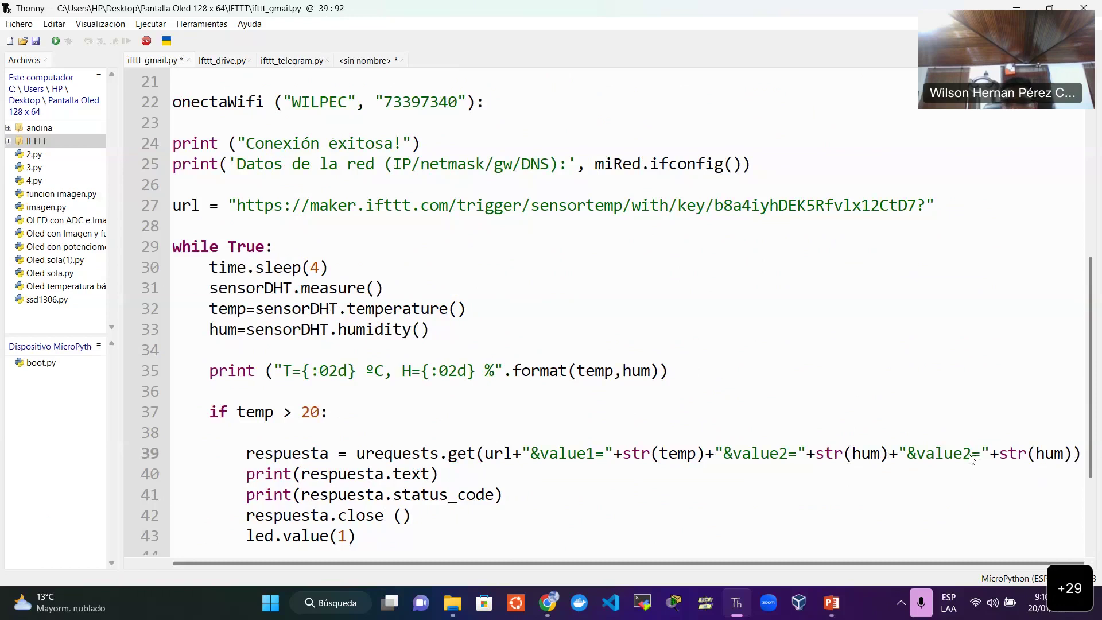
key(BackSpace)
text(3)
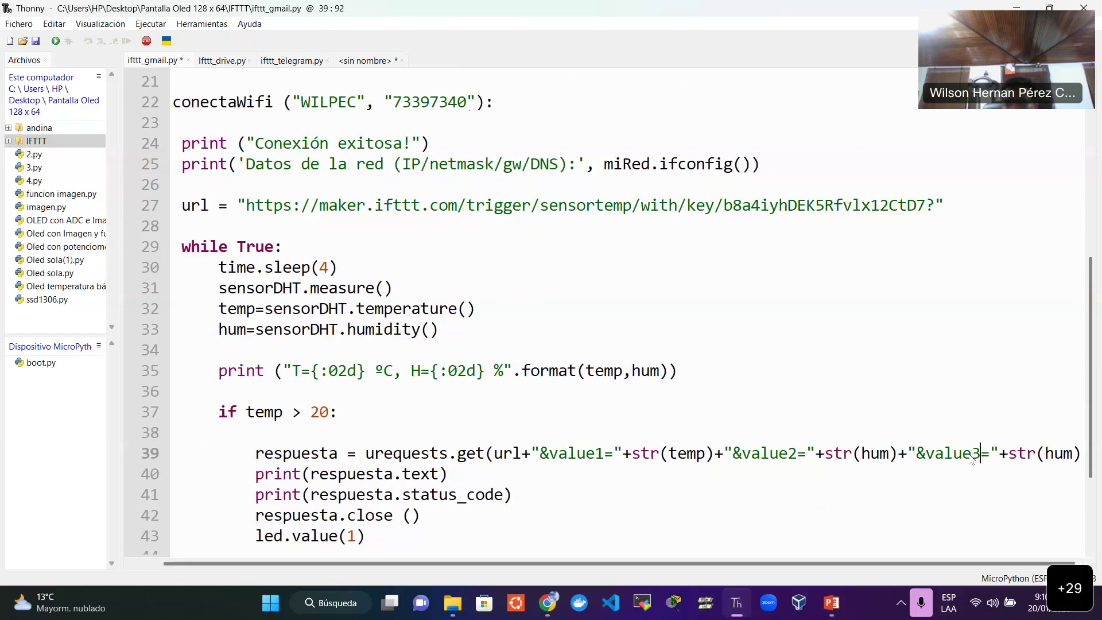
Replace hum with kel inside the str() of the value3 parameter.
click(1076, 458)
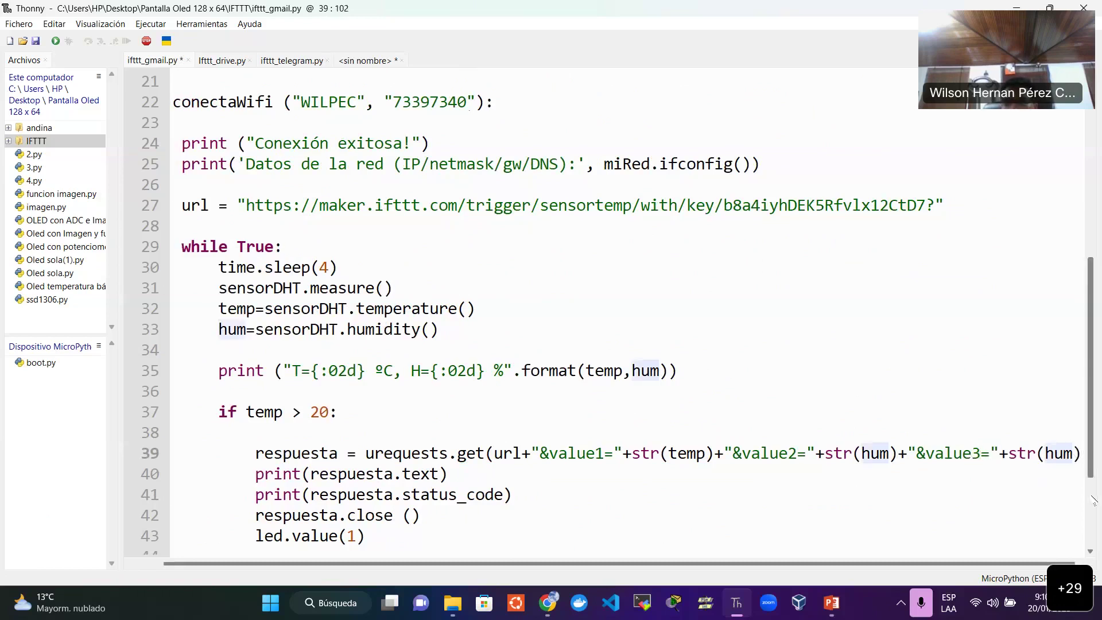
key(BackSpace)
key(BackSpace)
key(BackSpace)
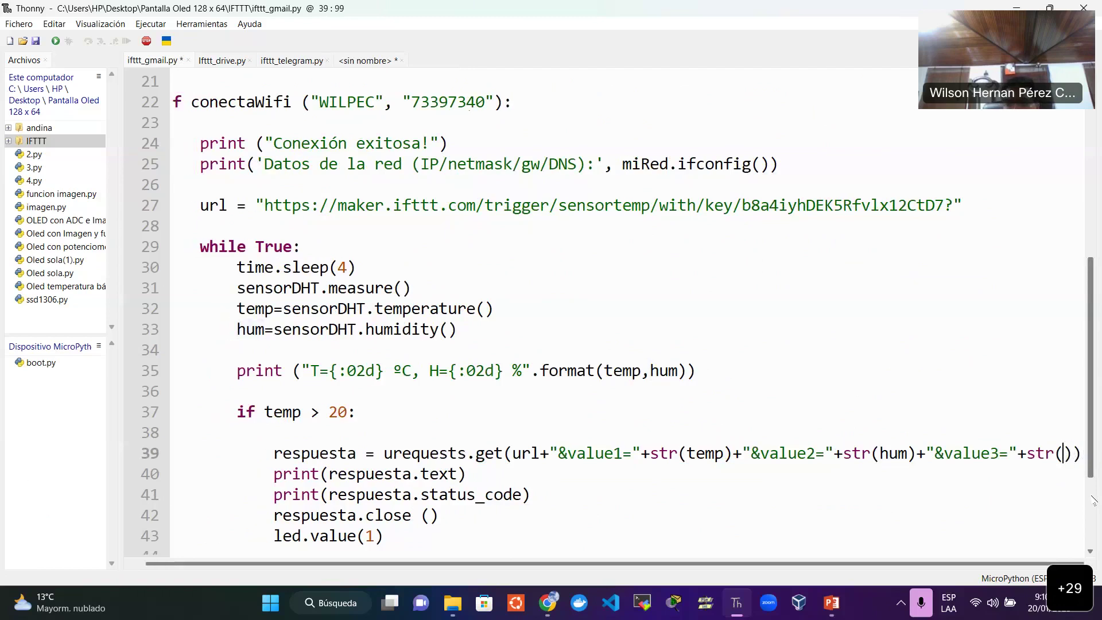
text(kel)
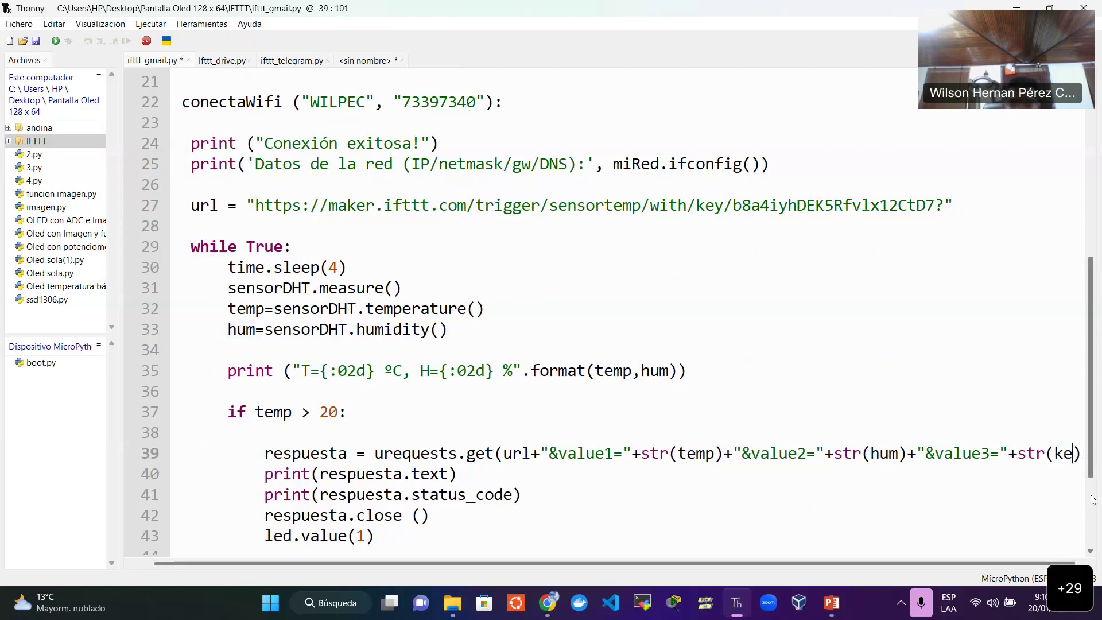
Add kel as a third argument of format() in the print line for temperature and humidity.
scroll(983, 394, up, 1)
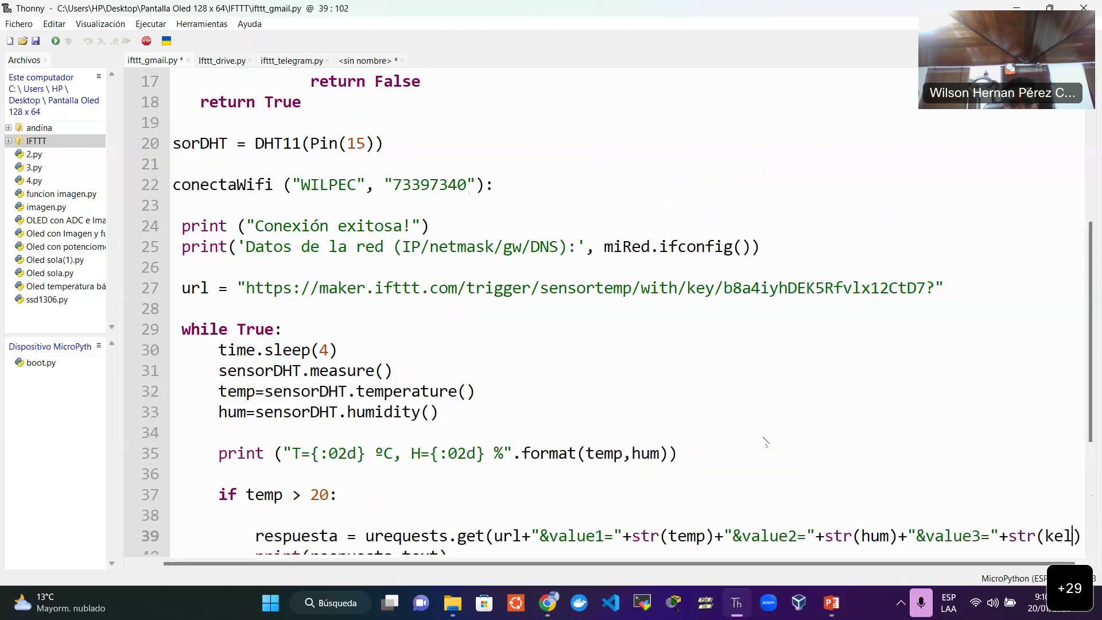
scroll(596, 388, down, 1)
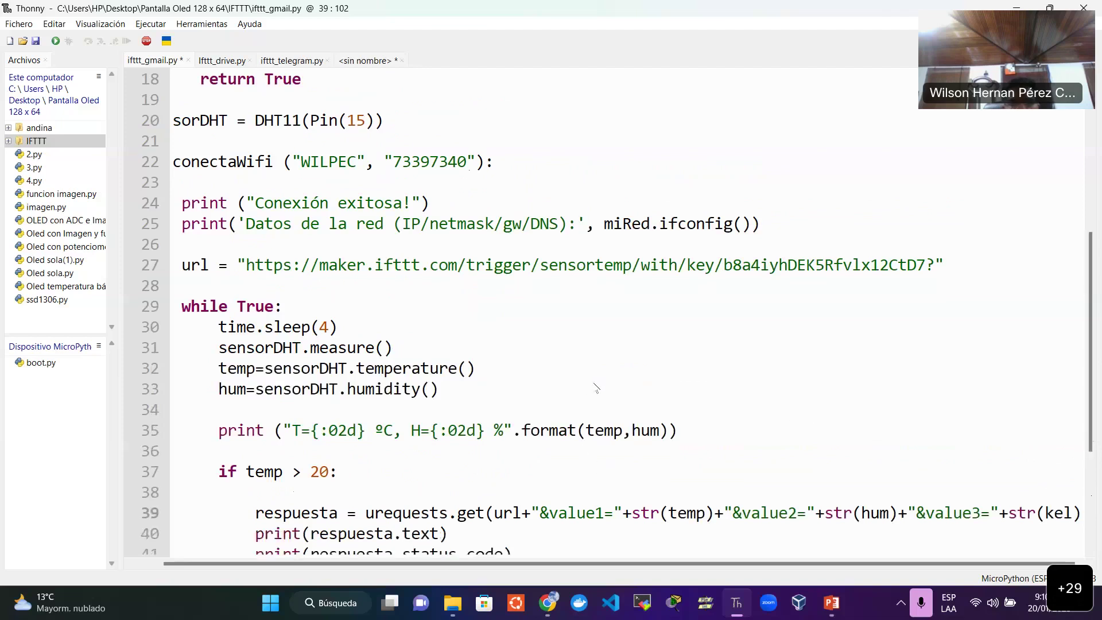
click(660, 430)
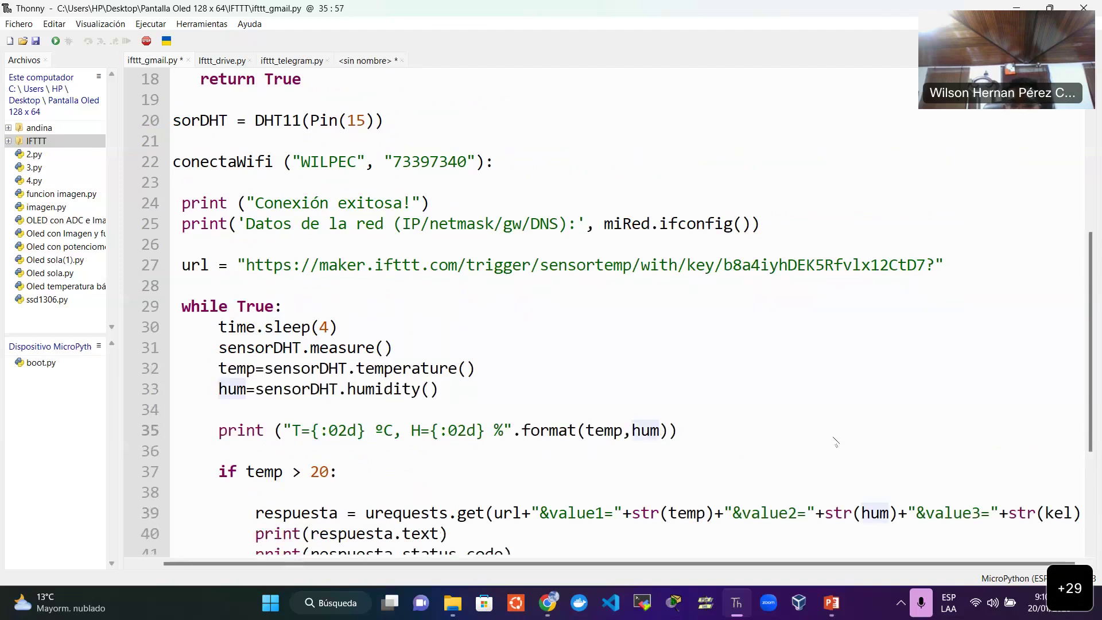
text(,)
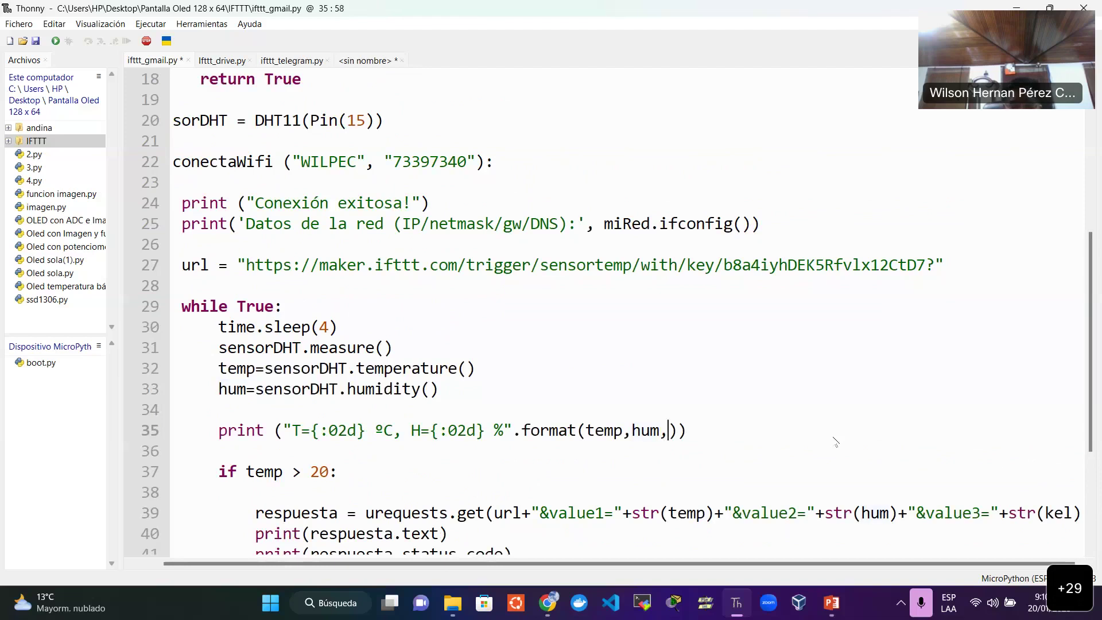
text( kel)
Insert the line kel = temp + 273 below the humidity reading in the while loop.
click(450, 388)
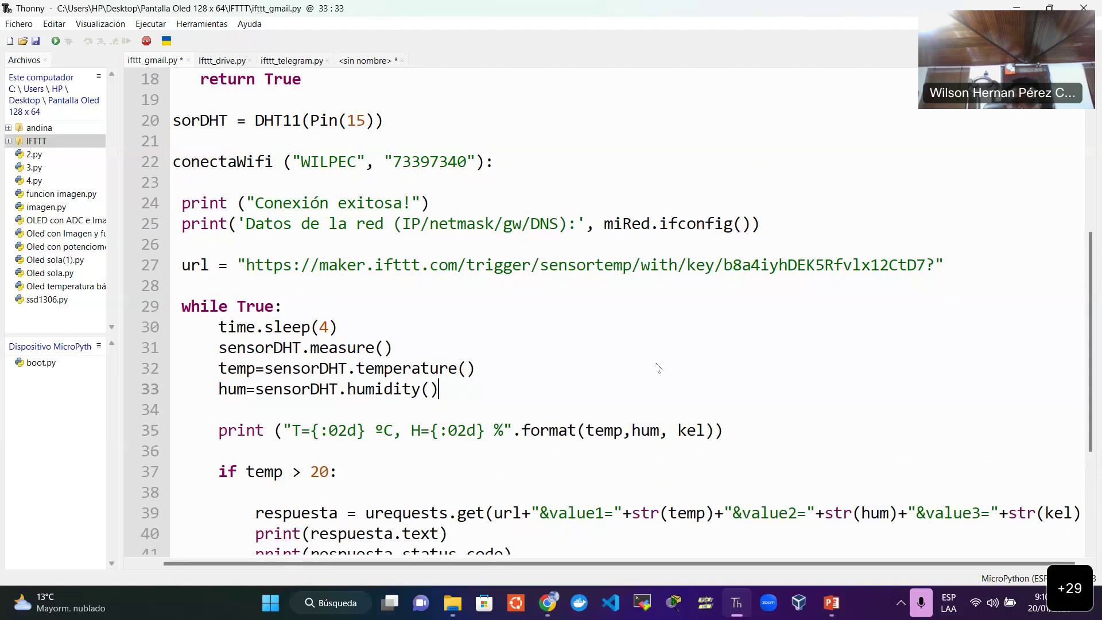
key(Return)
text(k)
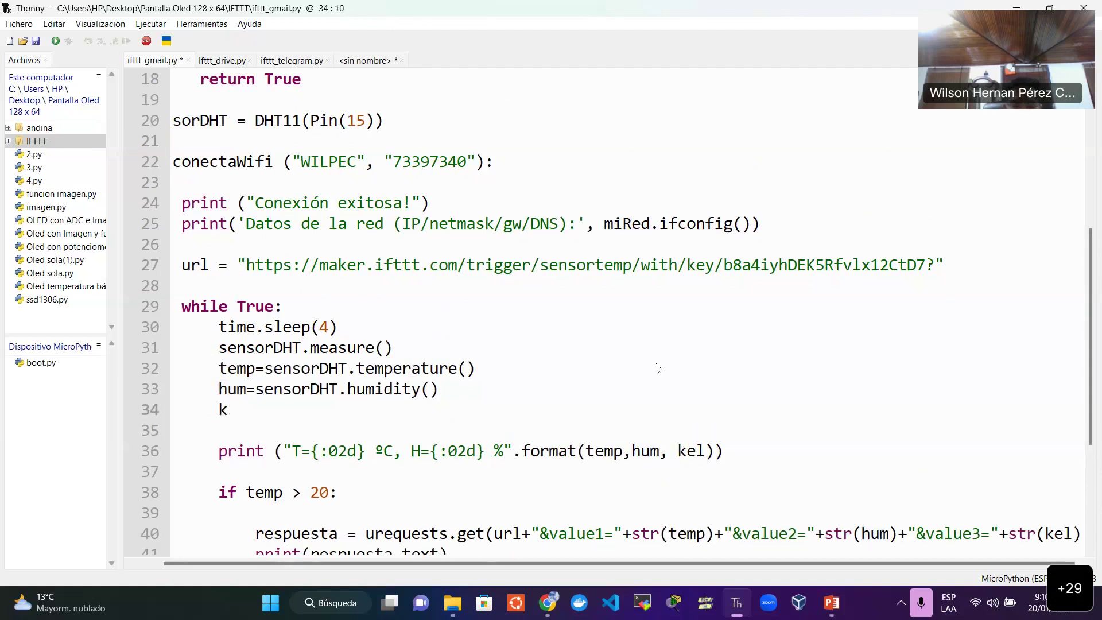
text(el = temp +273)
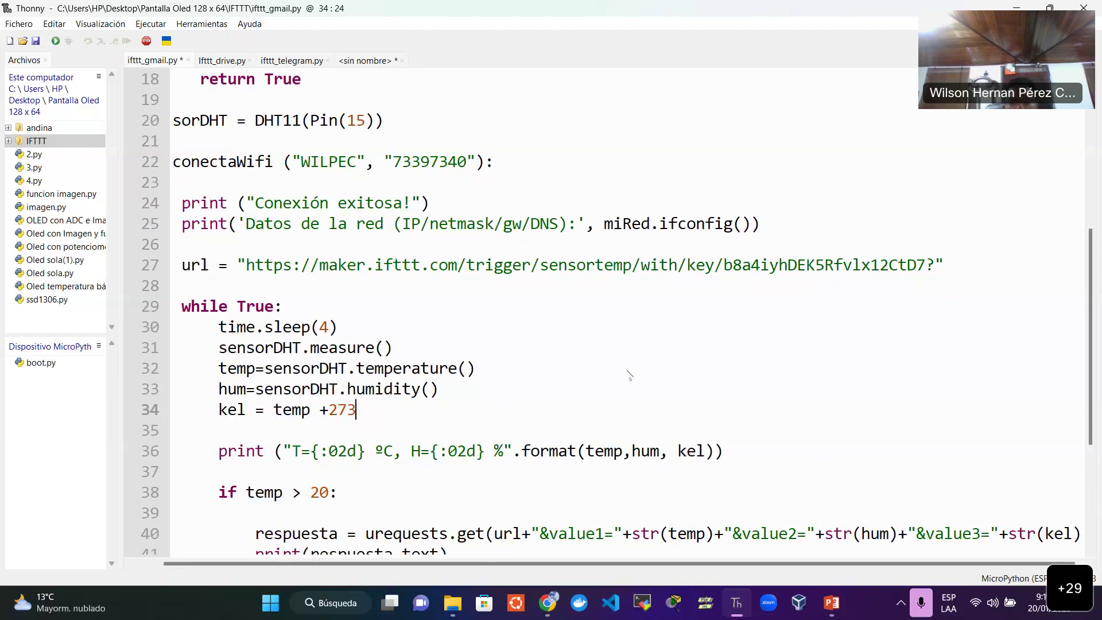
click(336, 409)
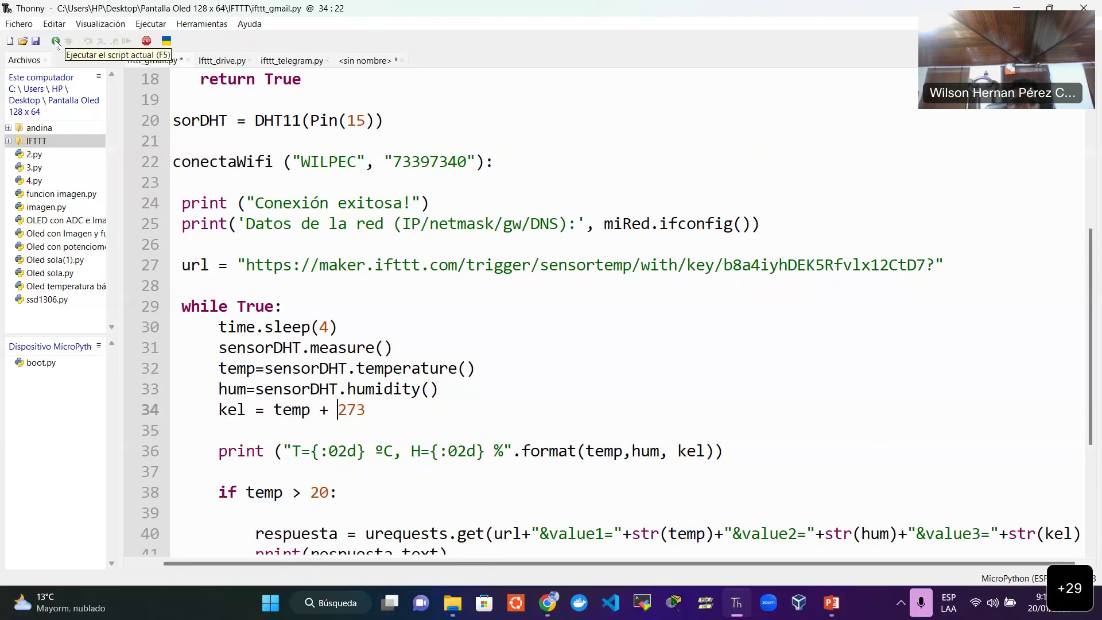
Run ifttt_gmail.py and compare the console readings with the print line and temperature condition in the code.
click(56, 42)
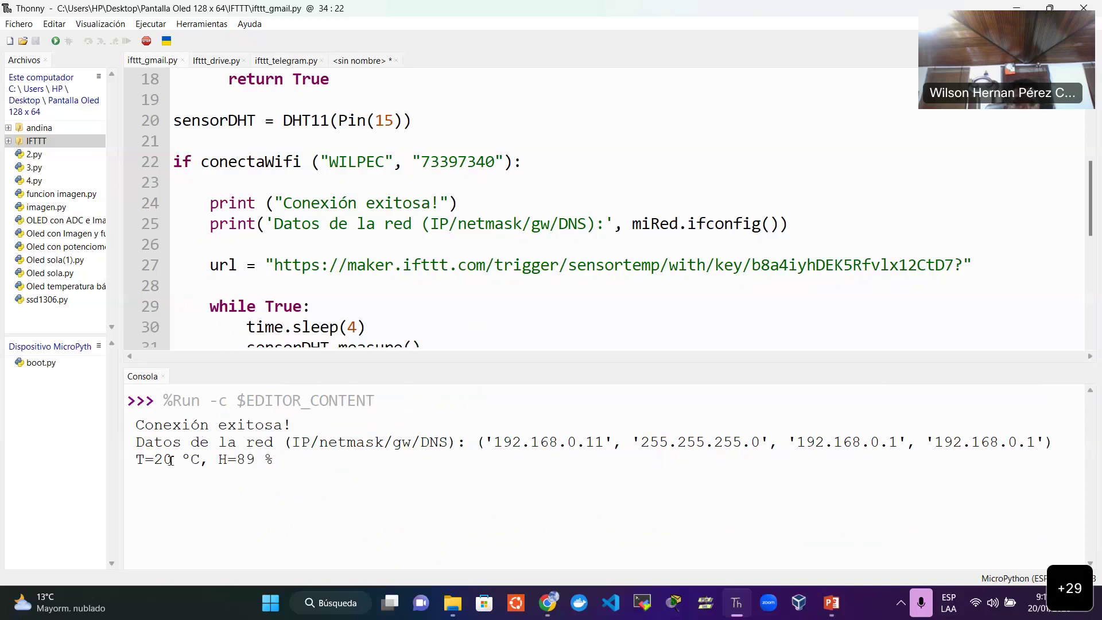
scroll(391, 262, down, 2)
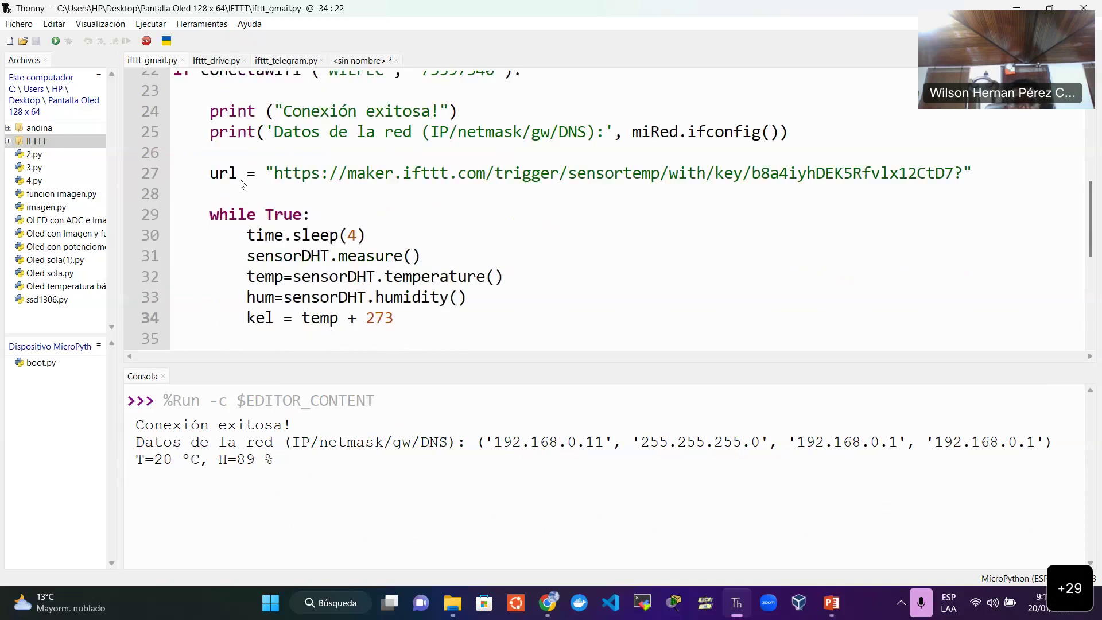
scroll(297, 229, down, 5)
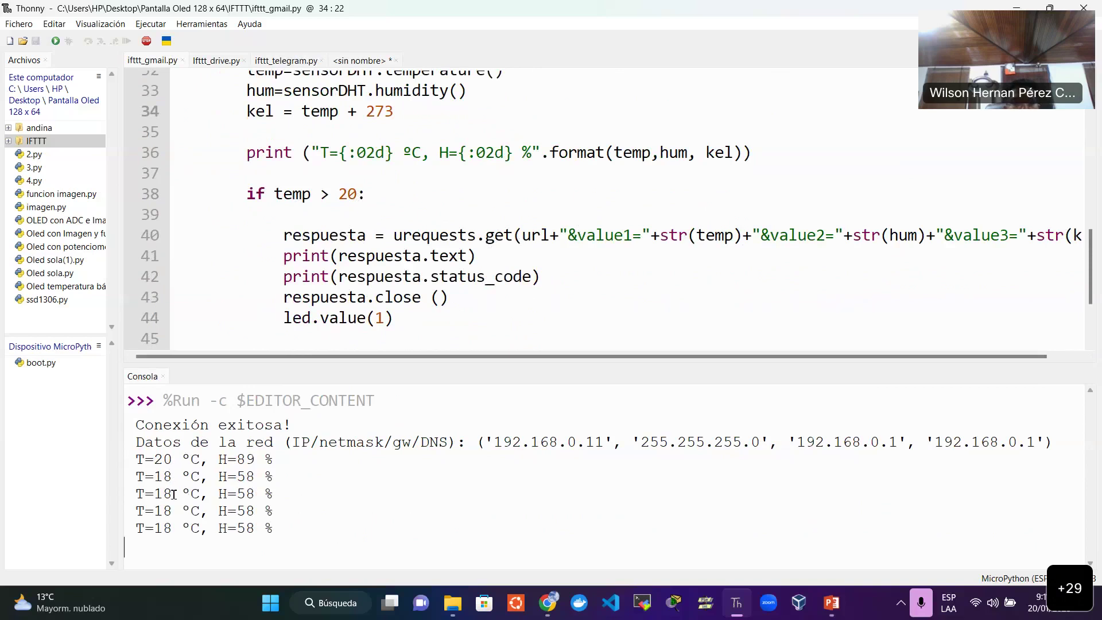
Switch to the Gmail inbox in Chrome and archive all the "sensortemp" Maker Webhooks e-mails, leaving out the Webex meeting invitation.
click(548, 603)
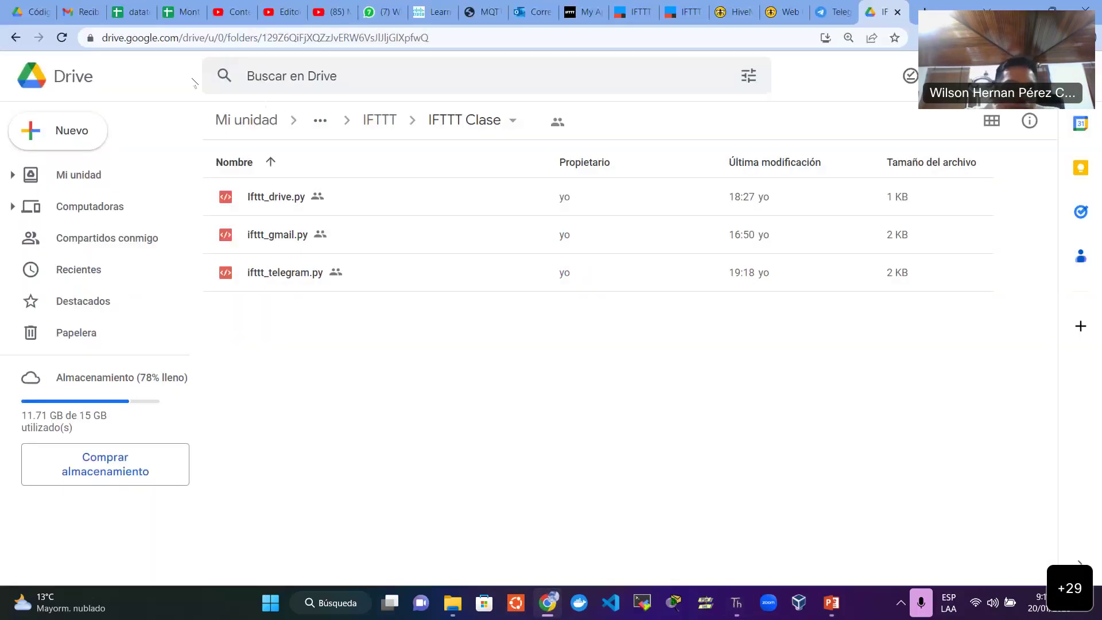
click(72, 12)
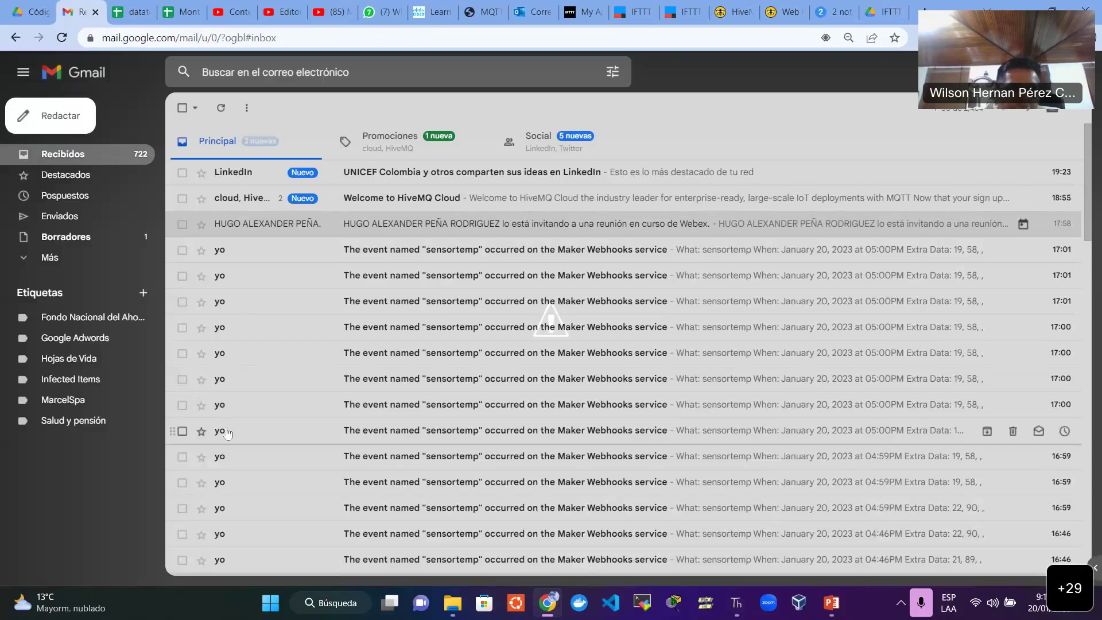
click(183, 559)
click(183, 534)
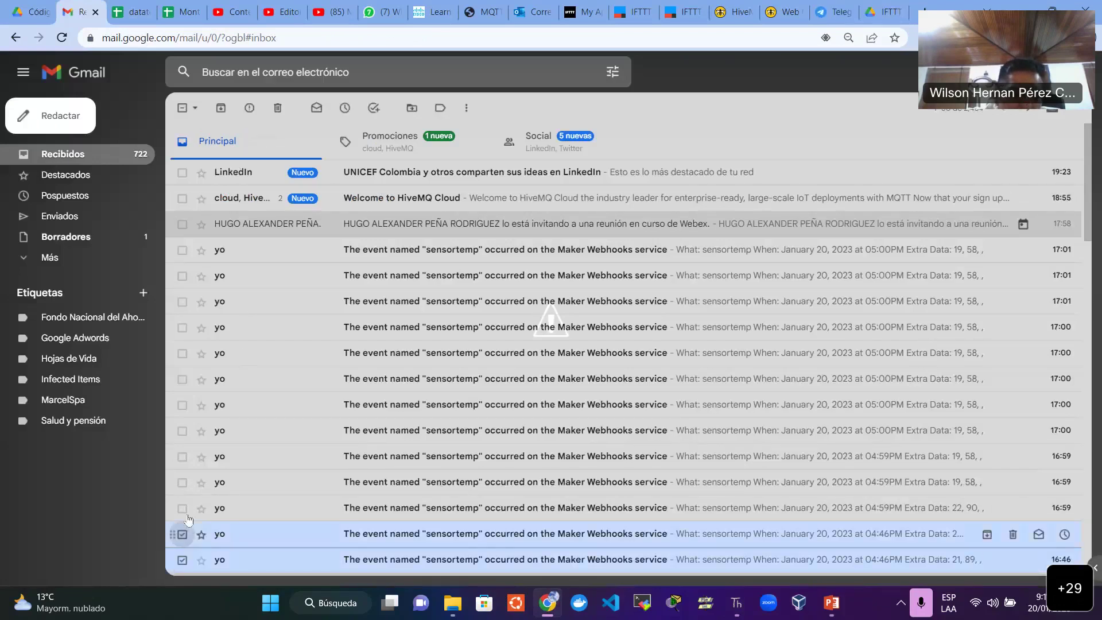
click(182, 508)
click(183, 482)
click(182, 456)
click(182, 430)
click(182, 405)
click(183, 379)
click(182, 353)
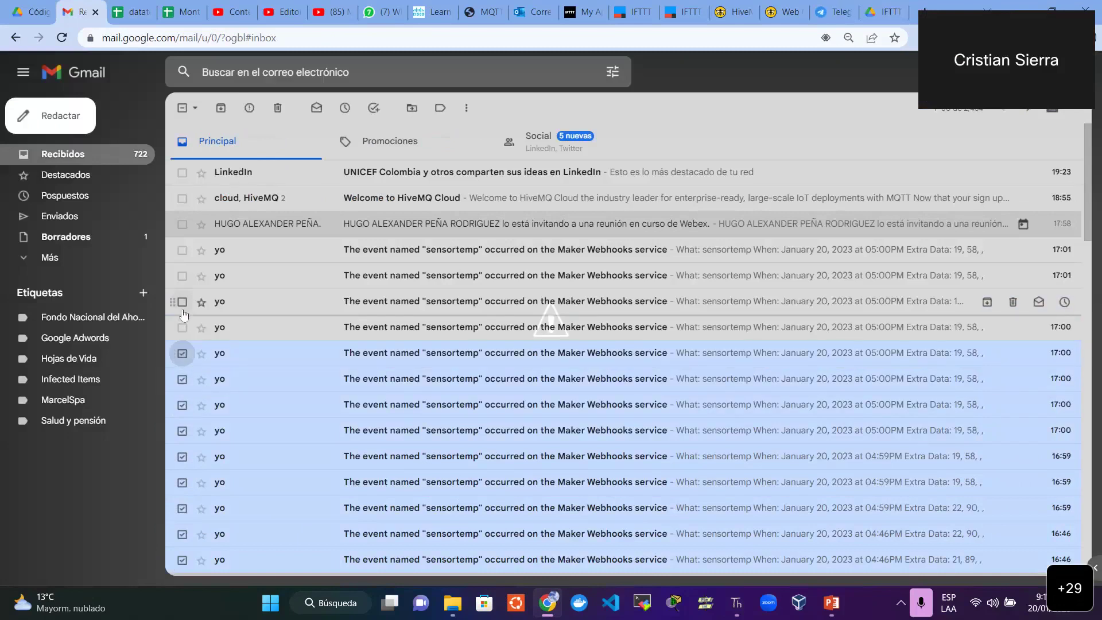
click(182, 327)
click(182, 302)
click(182, 276)
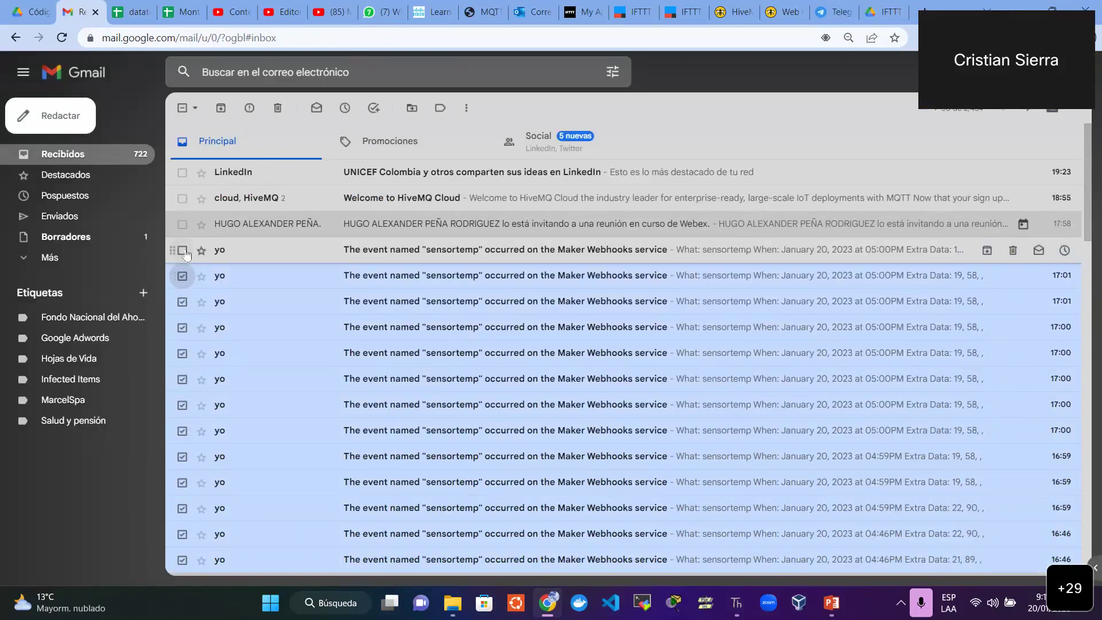
click(183, 250)
click(183, 224)
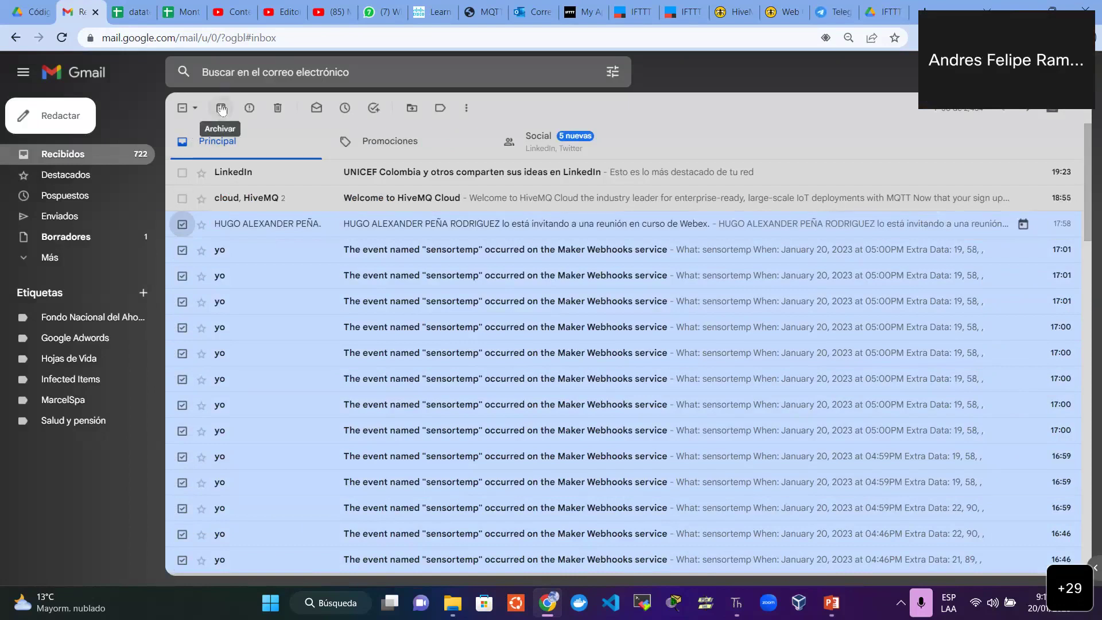
click(184, 224)
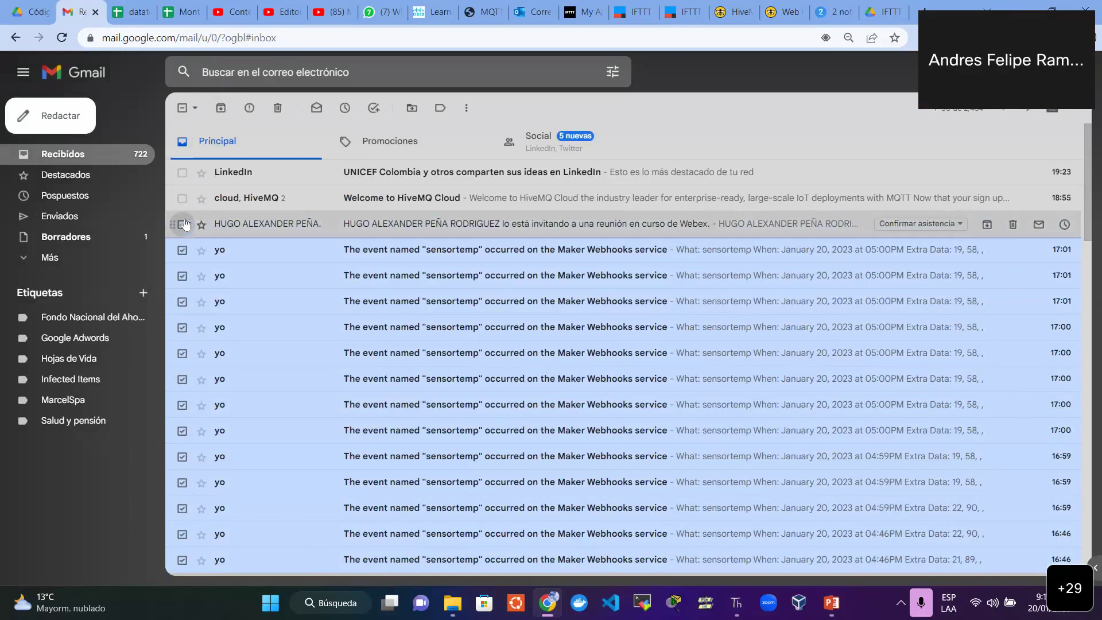
click(220, 108)
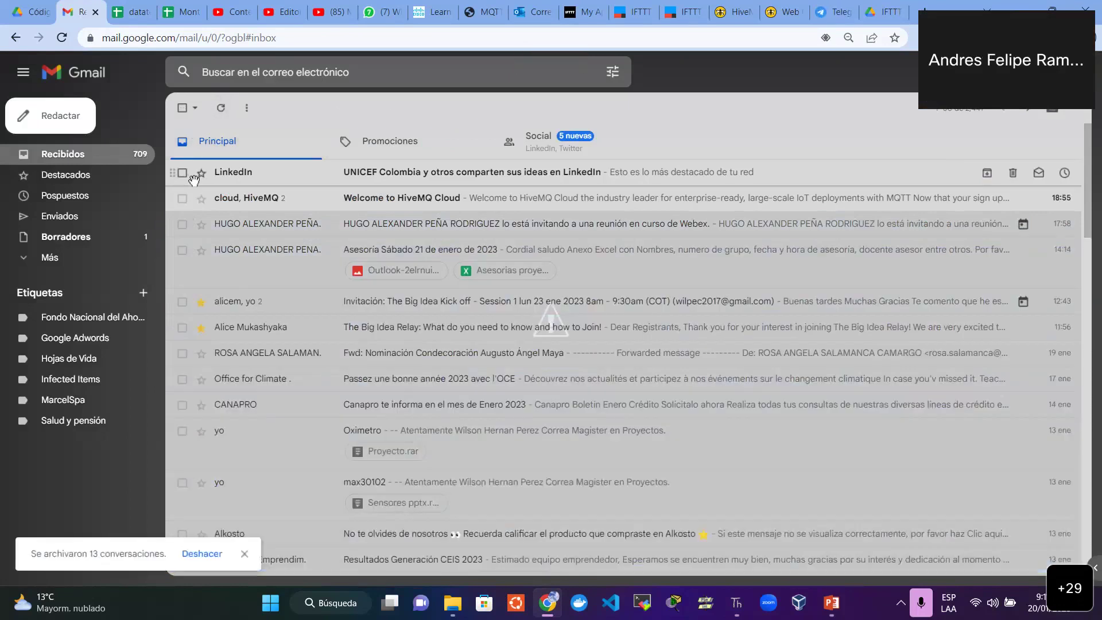
Archive the LinkedIn e-mail about UNICEF Colombia in the Gmail inbox.
click(182, 173)
click(220, 108)
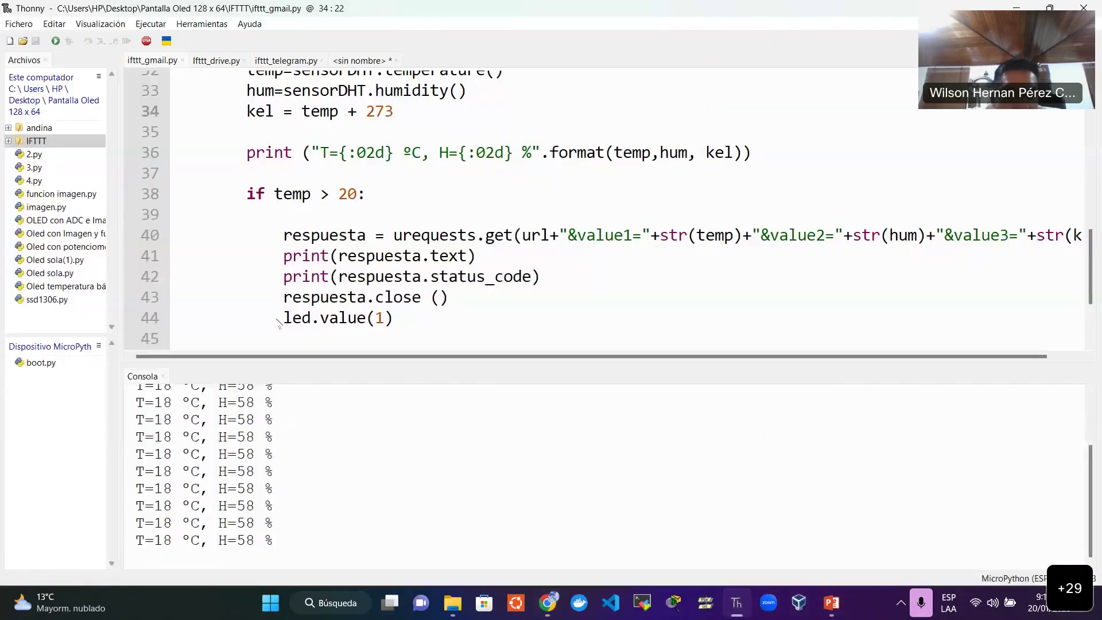
Switch to Thonny and append a comma and a copy of H={:02d} % to the format string in the print line.
click(736, 603)
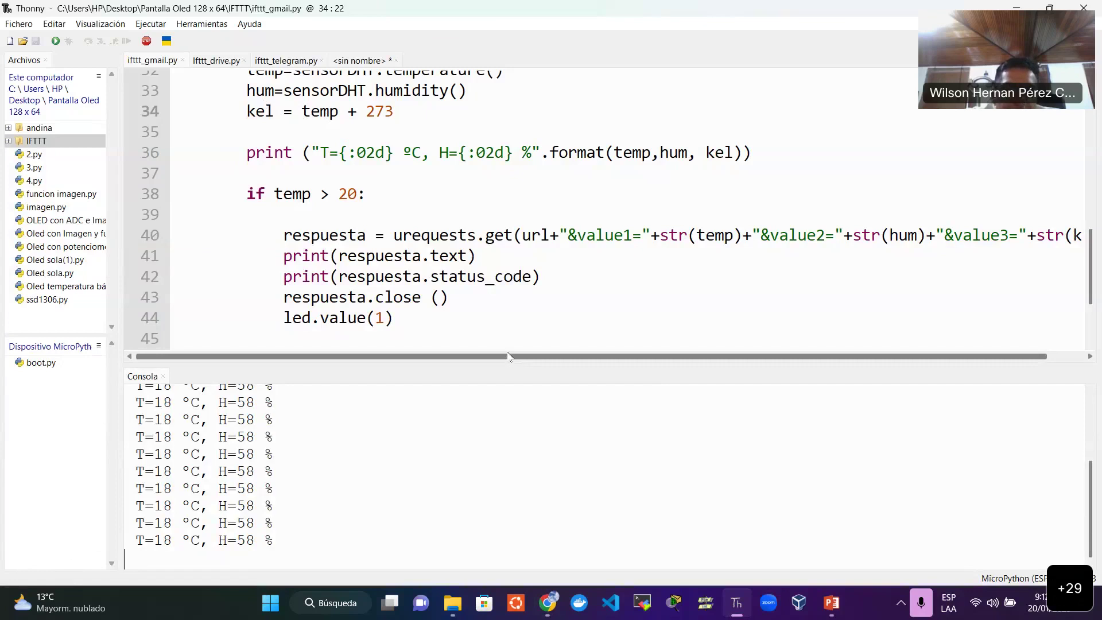
drag(514, 373, 514, 414)
scroll(559, 300, up, 1)
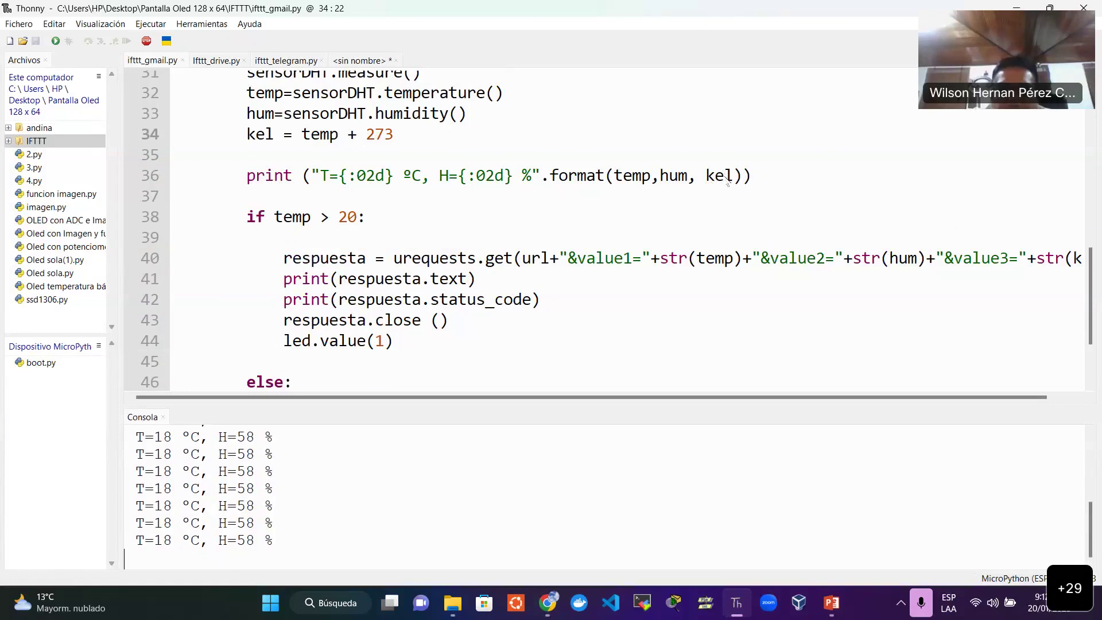
drag(440, 177, 533, 181)
key(ctrl+c)
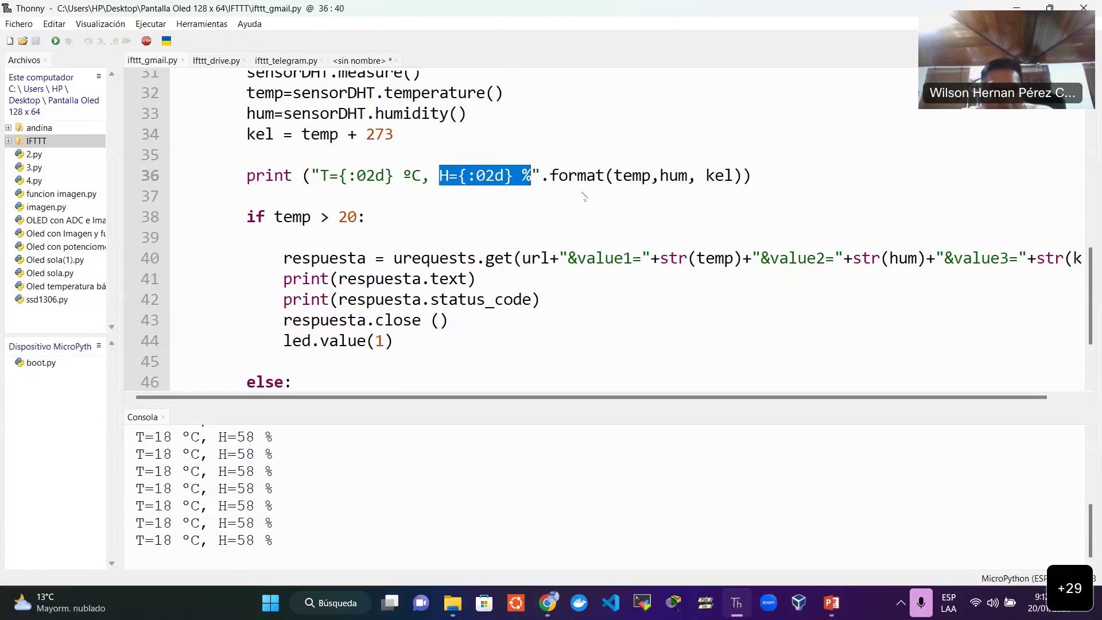
key(Right)
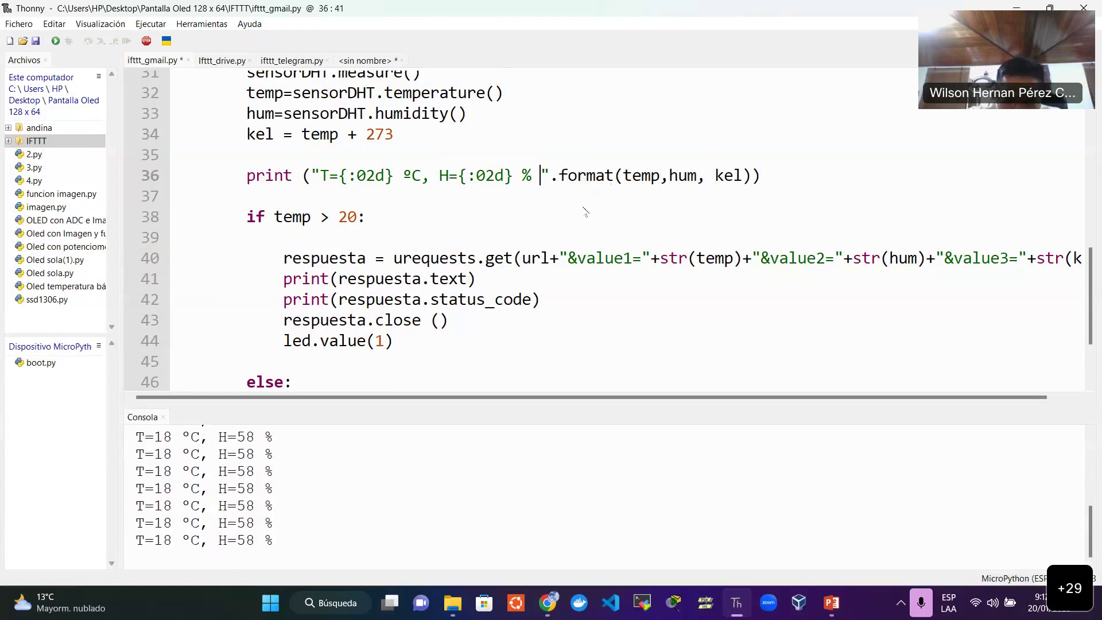
text(,)
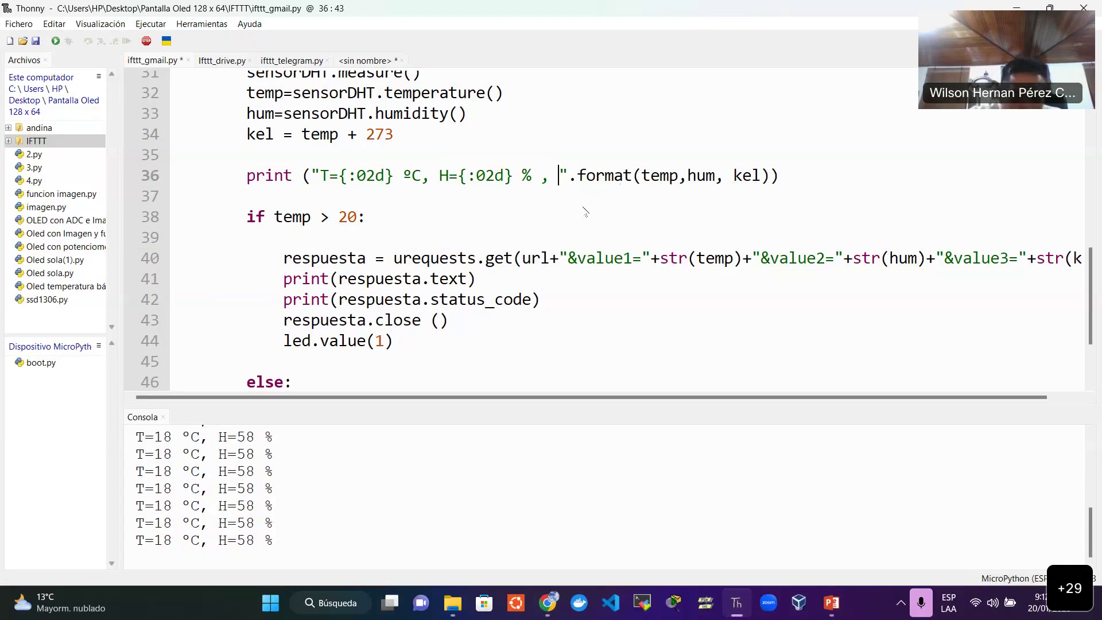
key(ctrl+v)
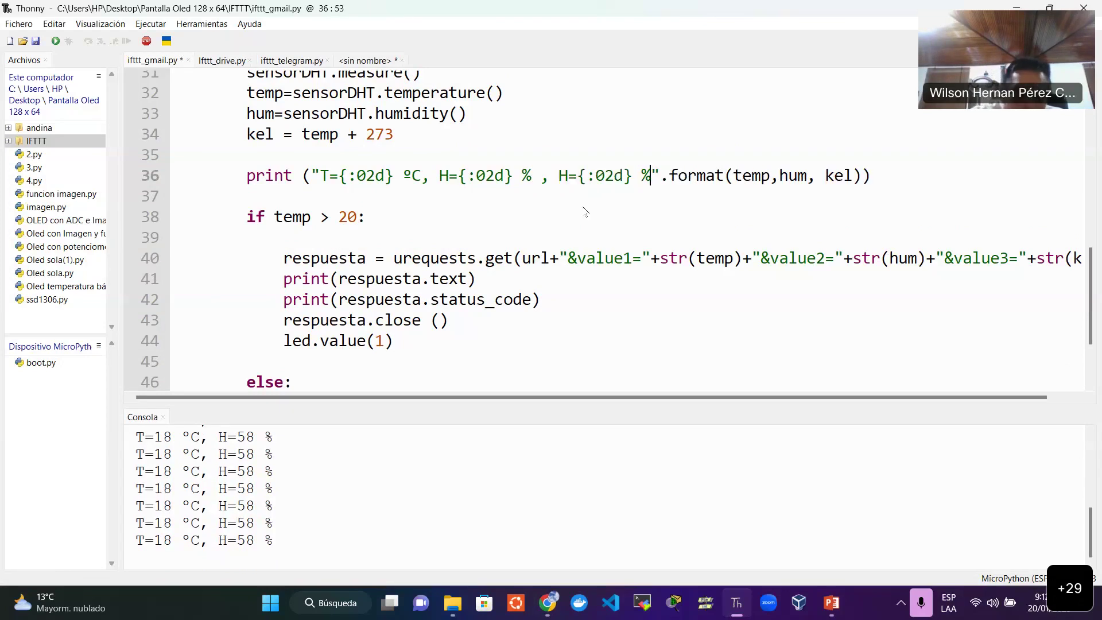
Change the copied placeholder at the end of the print format string to K={:02d} K.
click(569, 177)
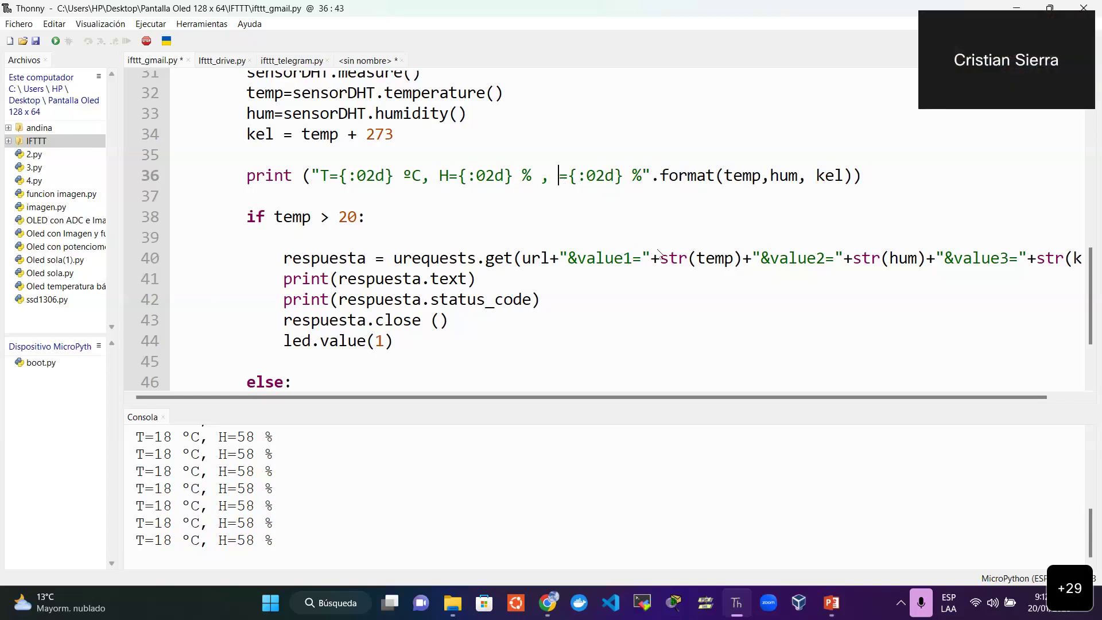
text(K)
click(653, 178)
key(BackSpace)
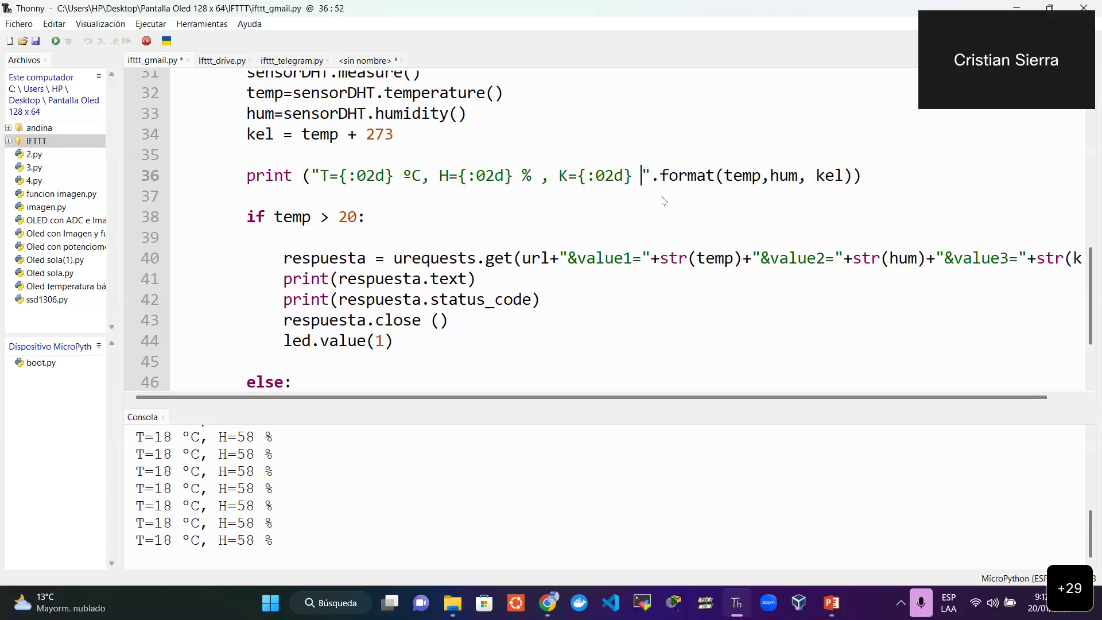
text(K)
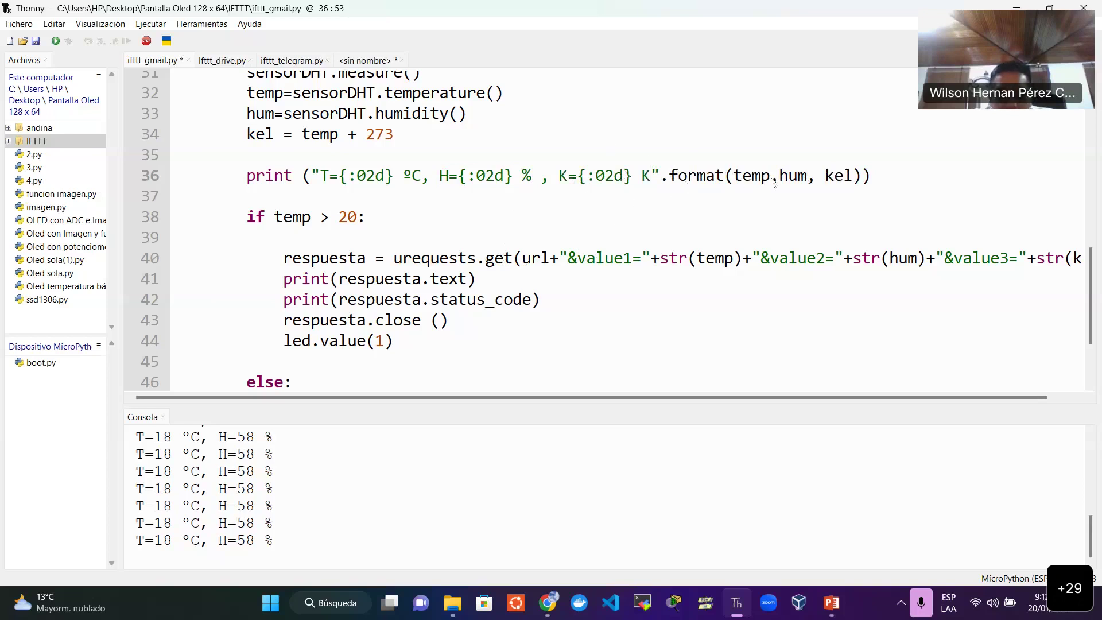
click(751, 175)
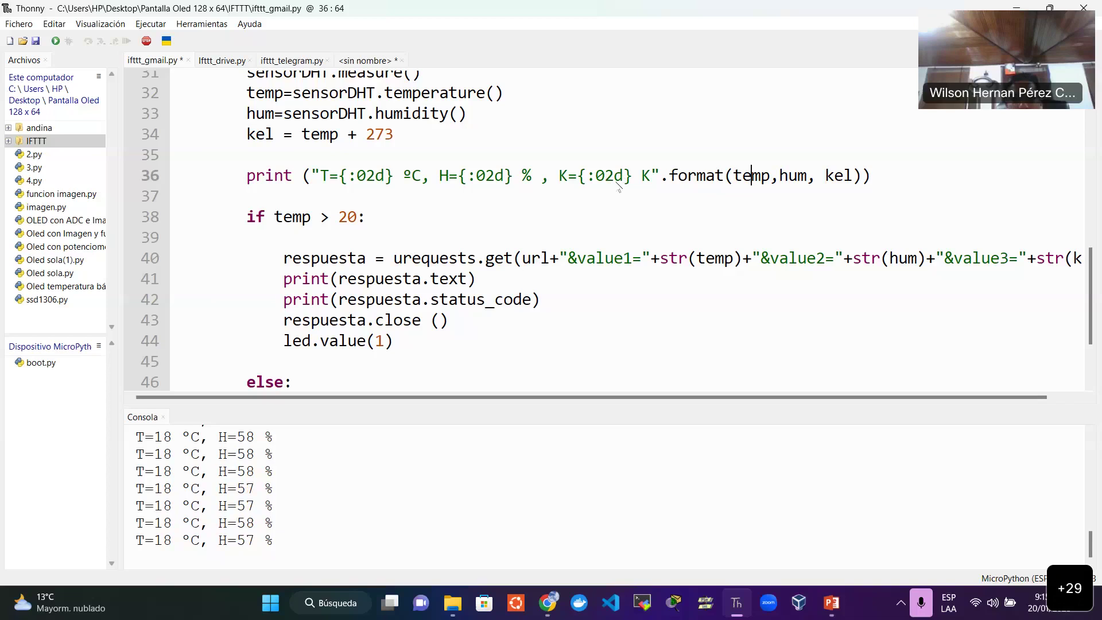
click(623, 179)
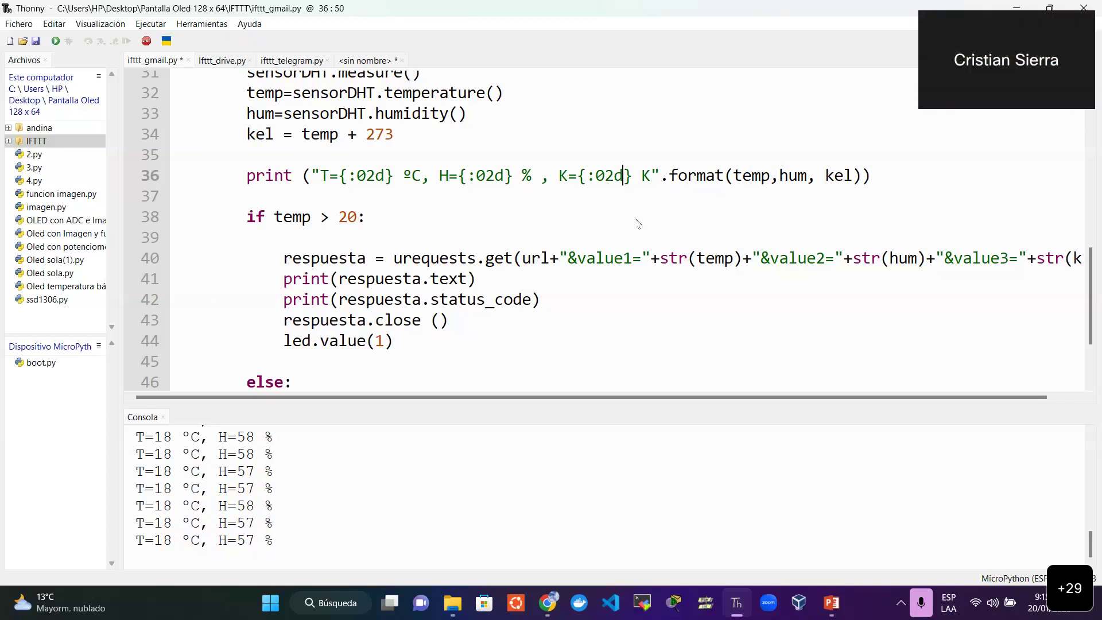
key(BackSpace)
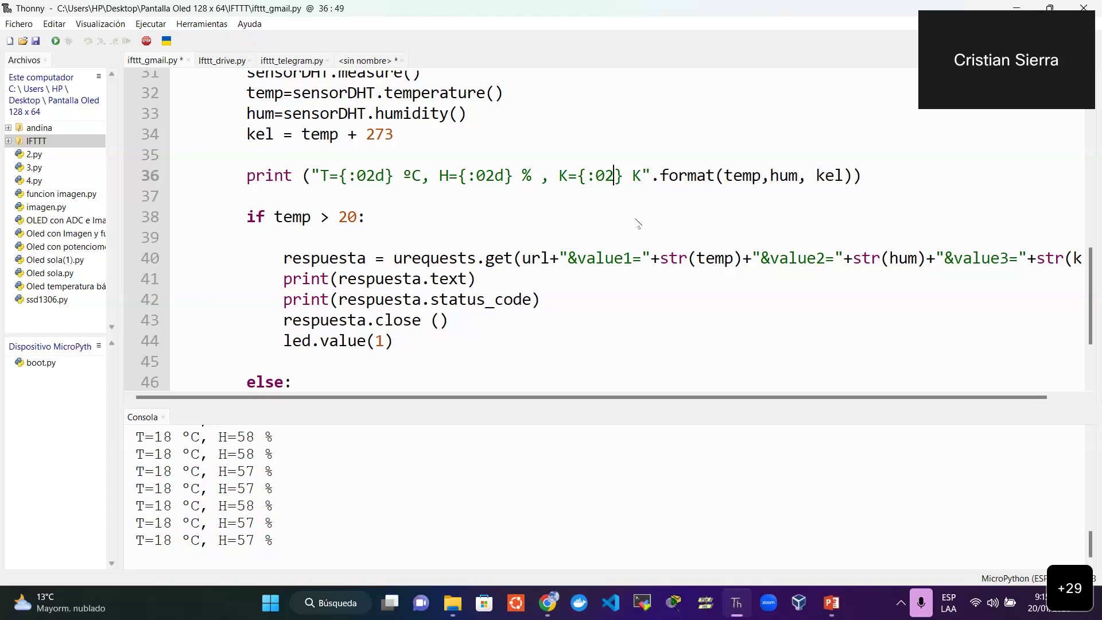
text(f)
key(BackSpace)
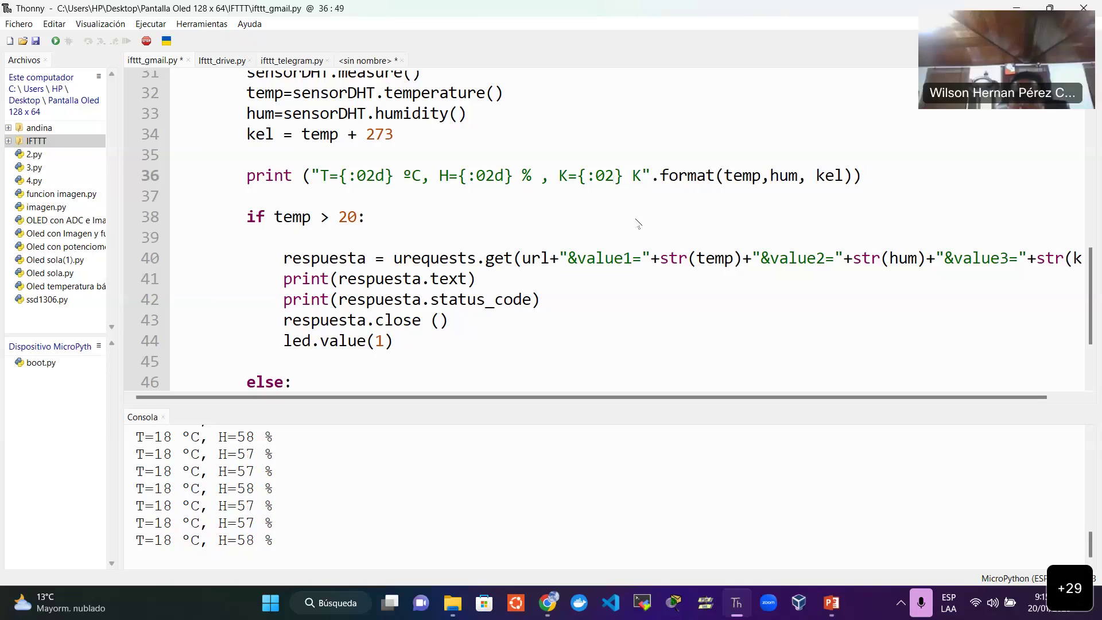
text(d)
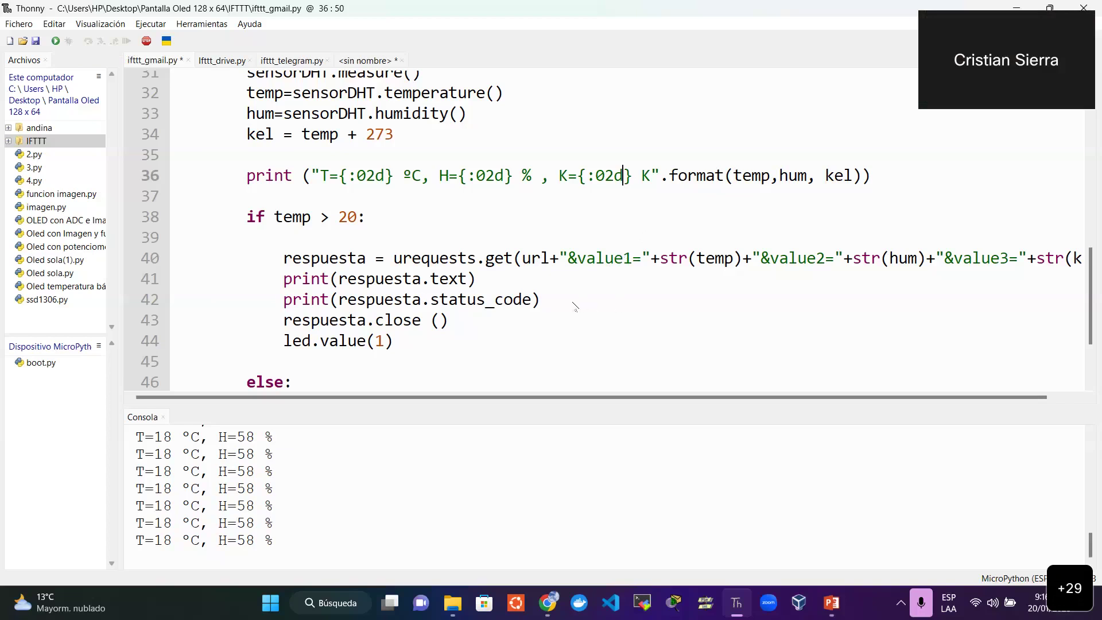
Restart the back-end and run ifttt_gmail.py on the ESP32, repeating the restart and run a second time.
scroll(574, 304, up, 2)
scroll(574, 304, down, 1)
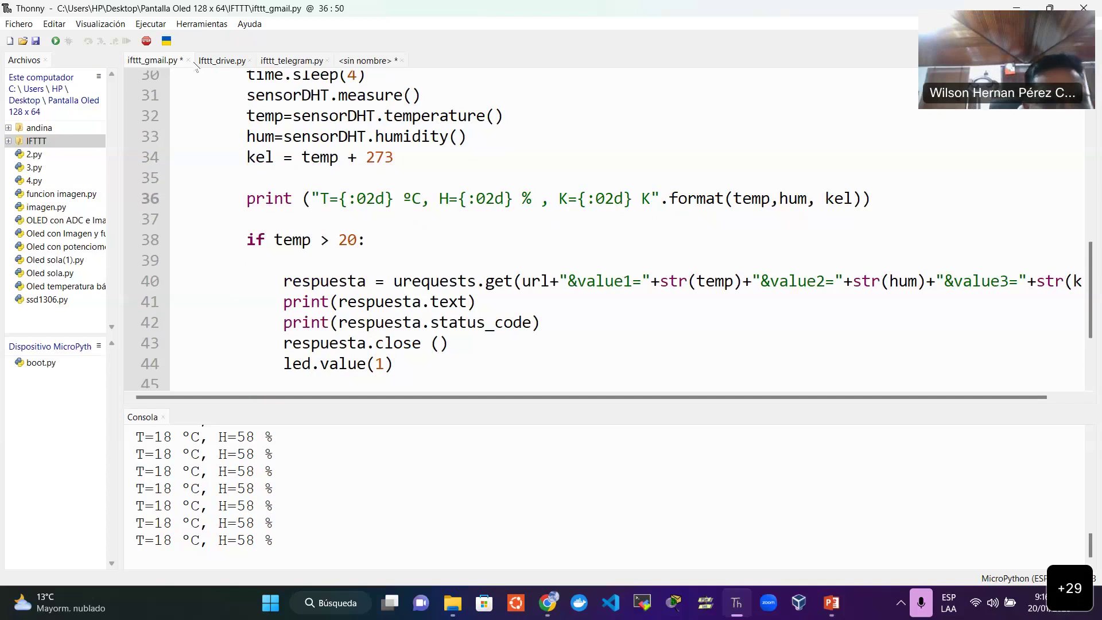
click(146, 41)
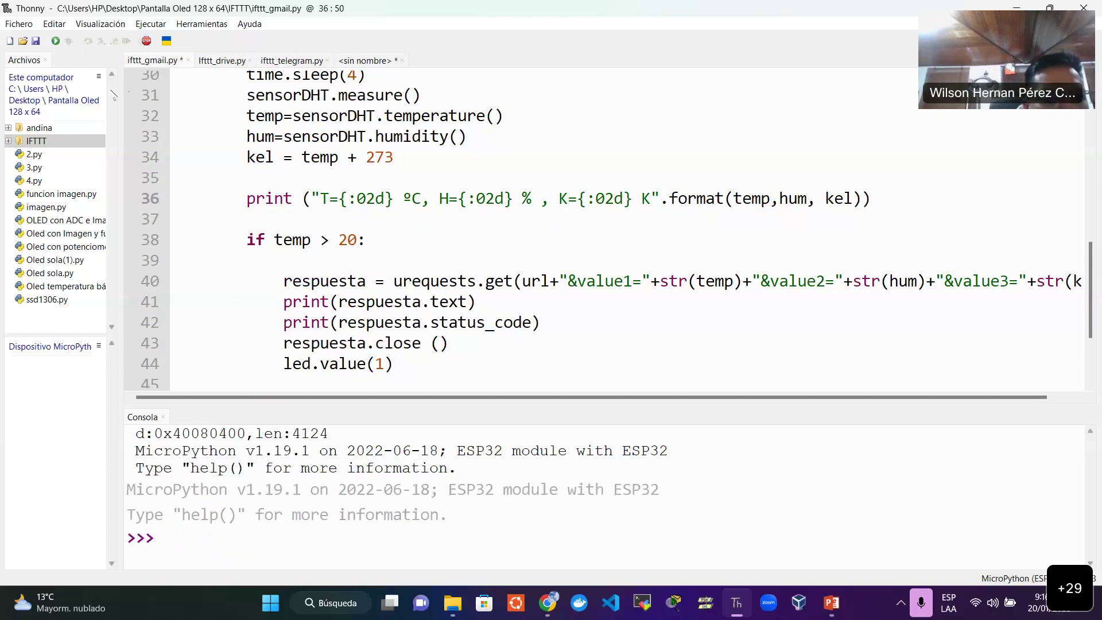
click(55, 41)
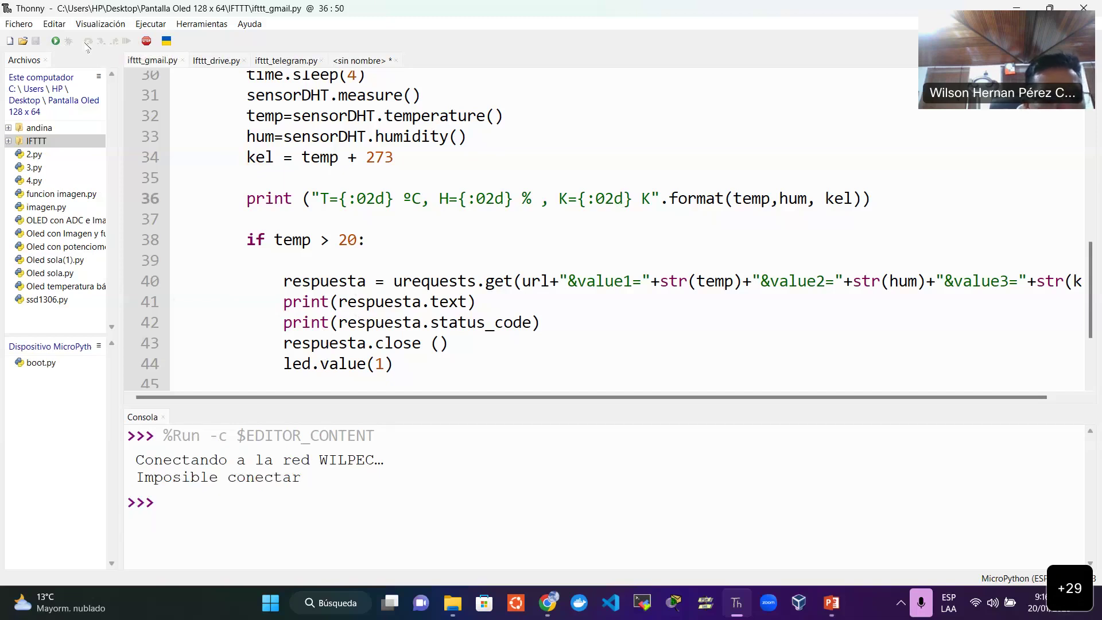
click(146, 40)
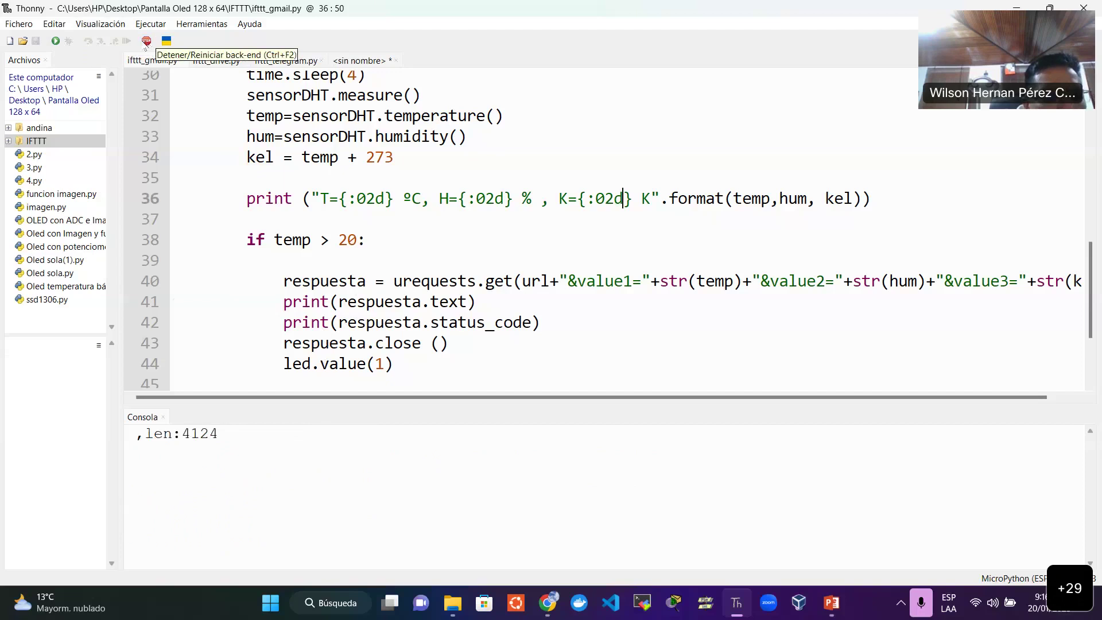
click(57, 42)
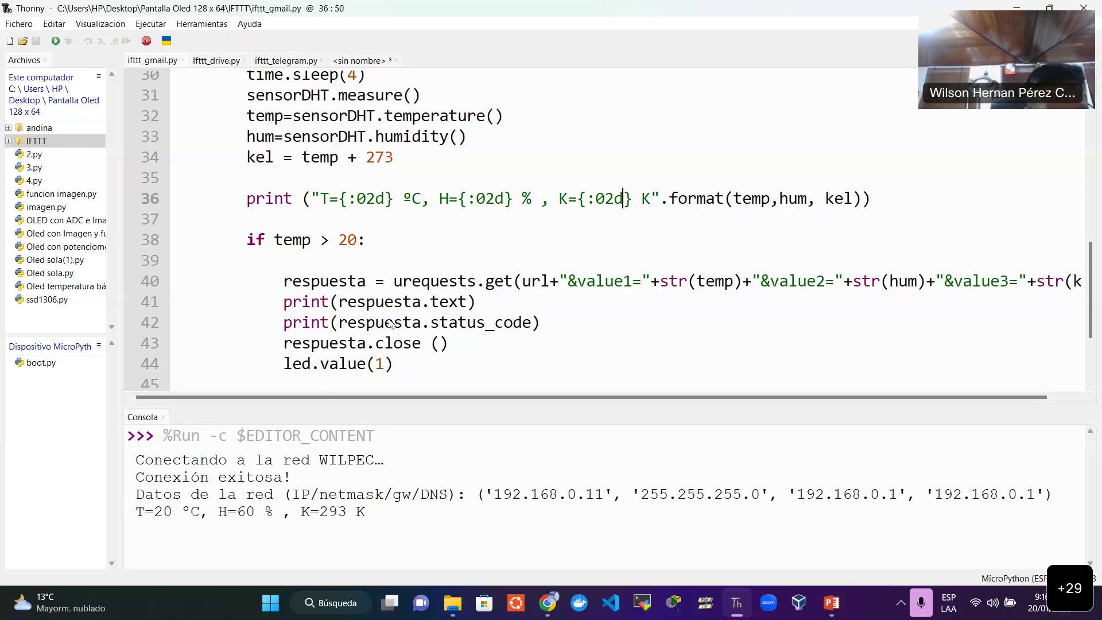
Switch to Gmail in Chrome, reload the inbox and check the three Extra Data values in the newest "sensortemp" e-mail.
click(544, 603)
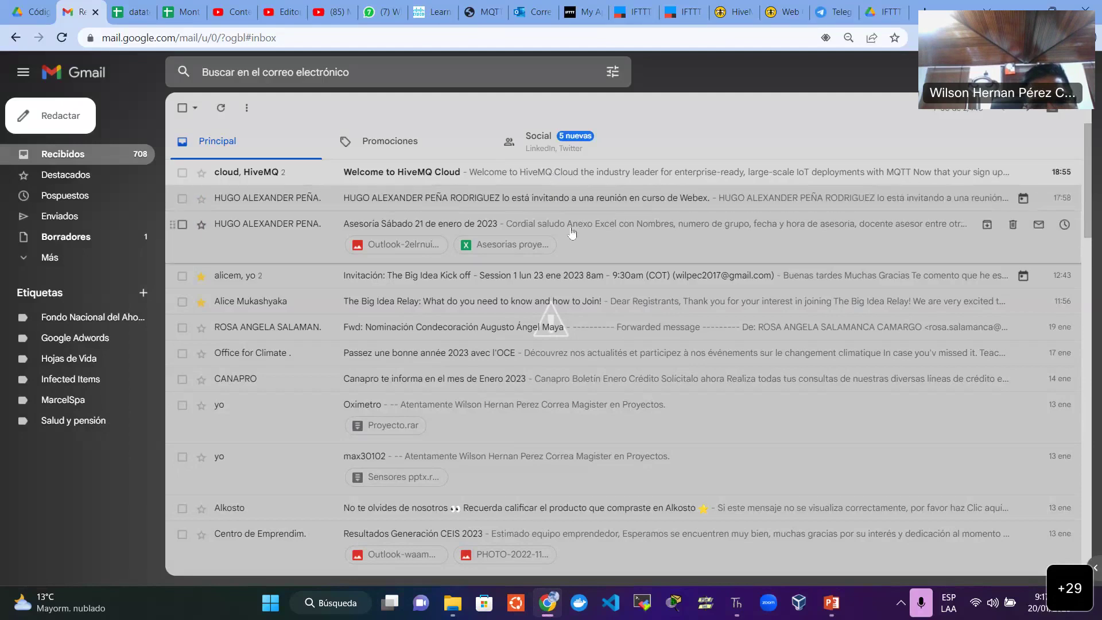
click(61, 37)
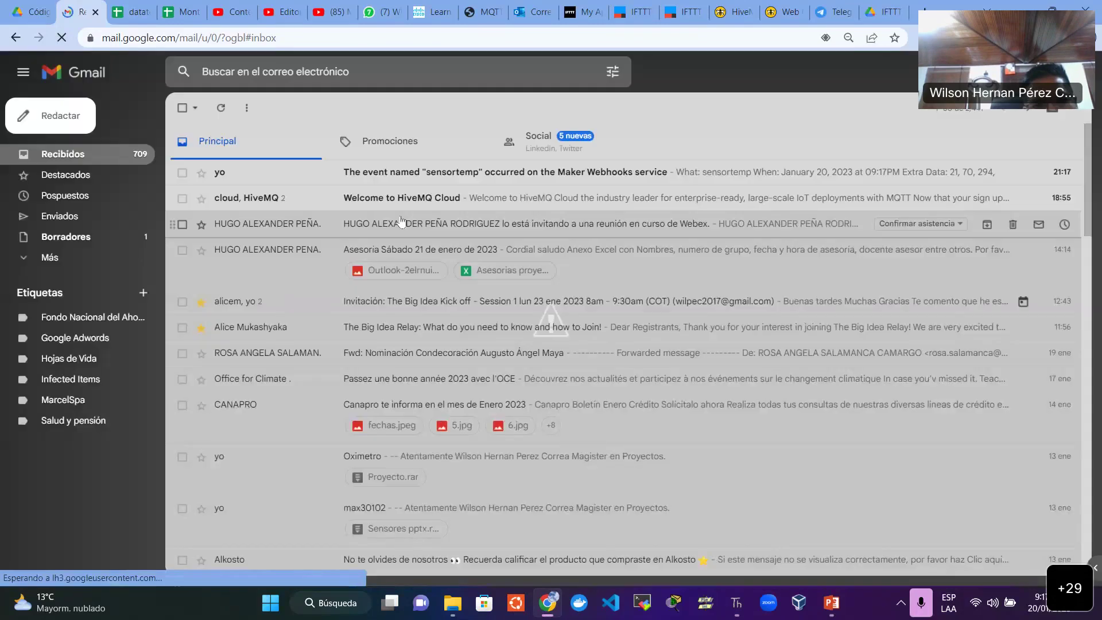
click(441, 175)
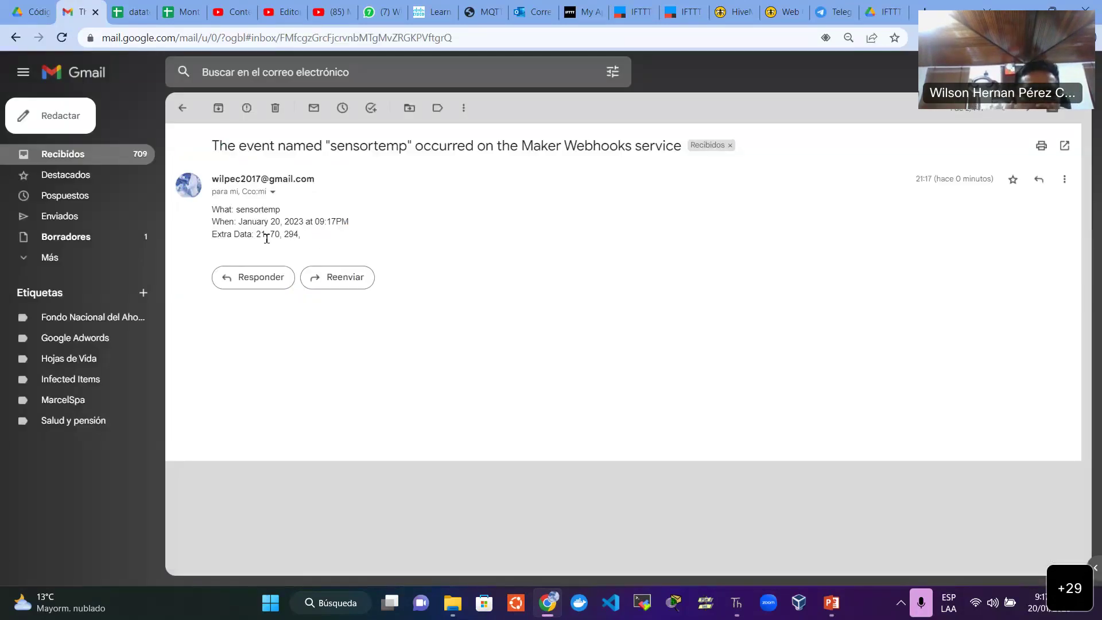
drag(255, 236, 263, 236)
double_click(274, 234)
double_click(288, 234)
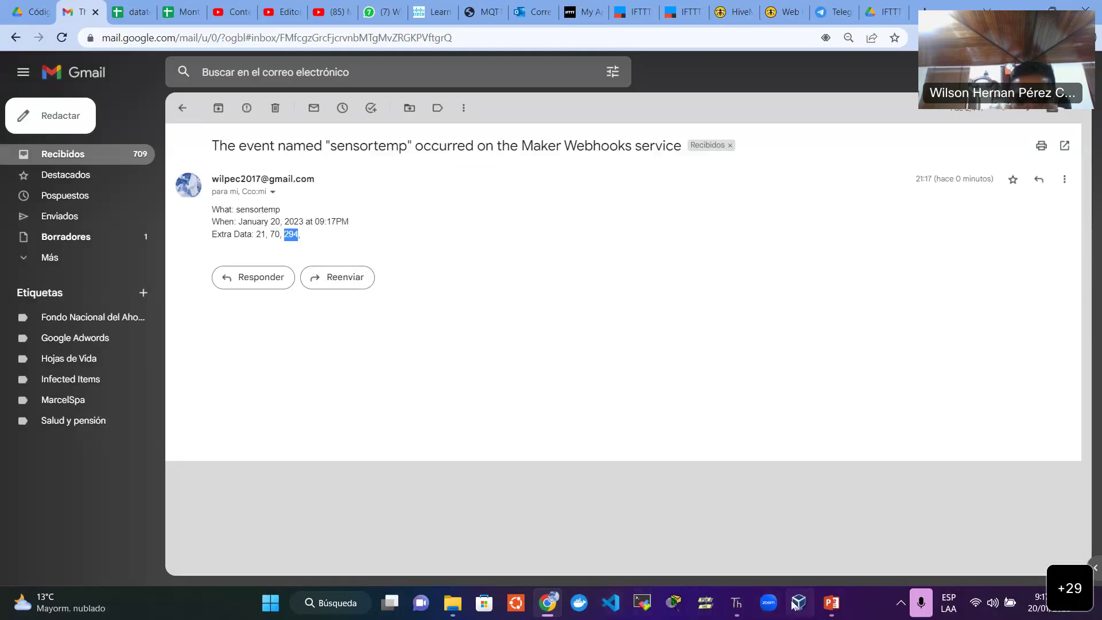
Compare the temperature, humidity and Kelvin readings in Thonny's console with the "sensortemp" e-mails in the reloaded Gmail inbox.
click(737, 603)
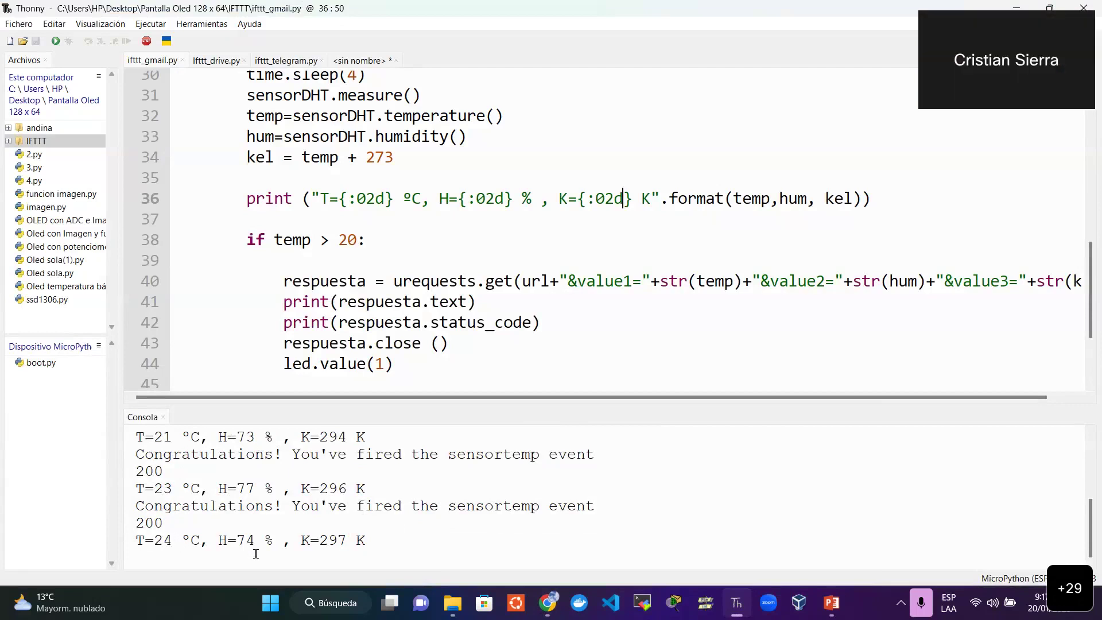
click(546, 602)
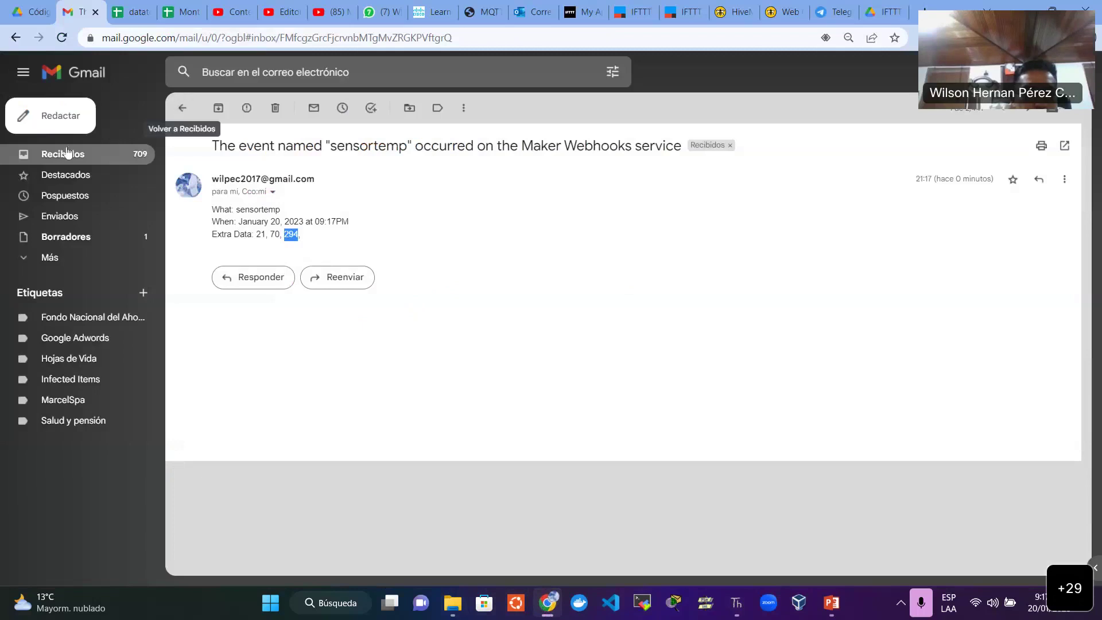
click(180, 109)
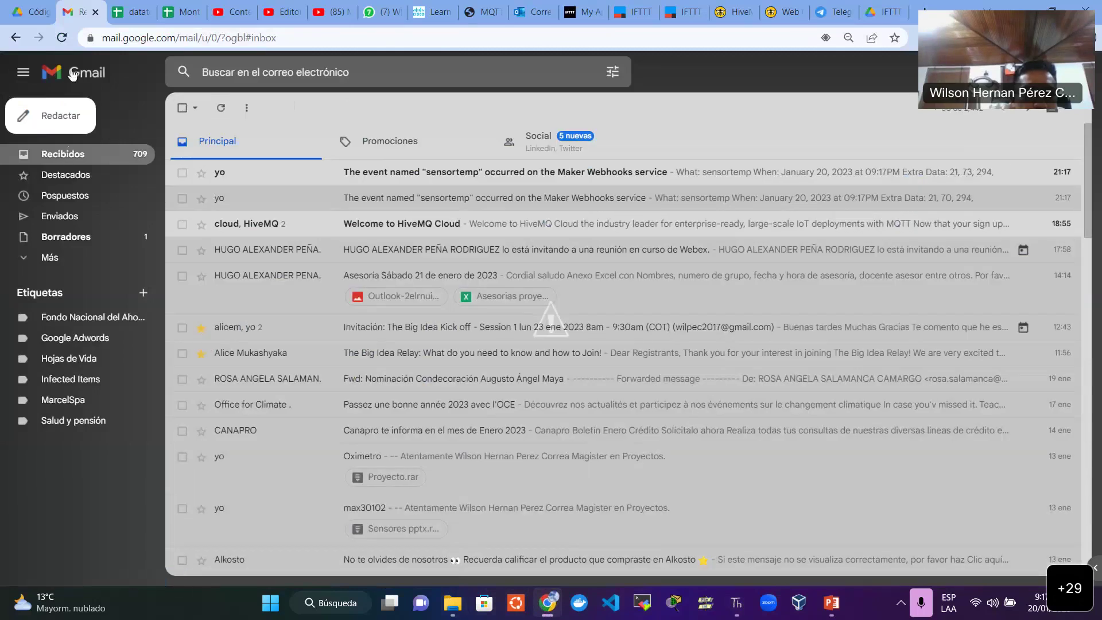
click(62, 37)
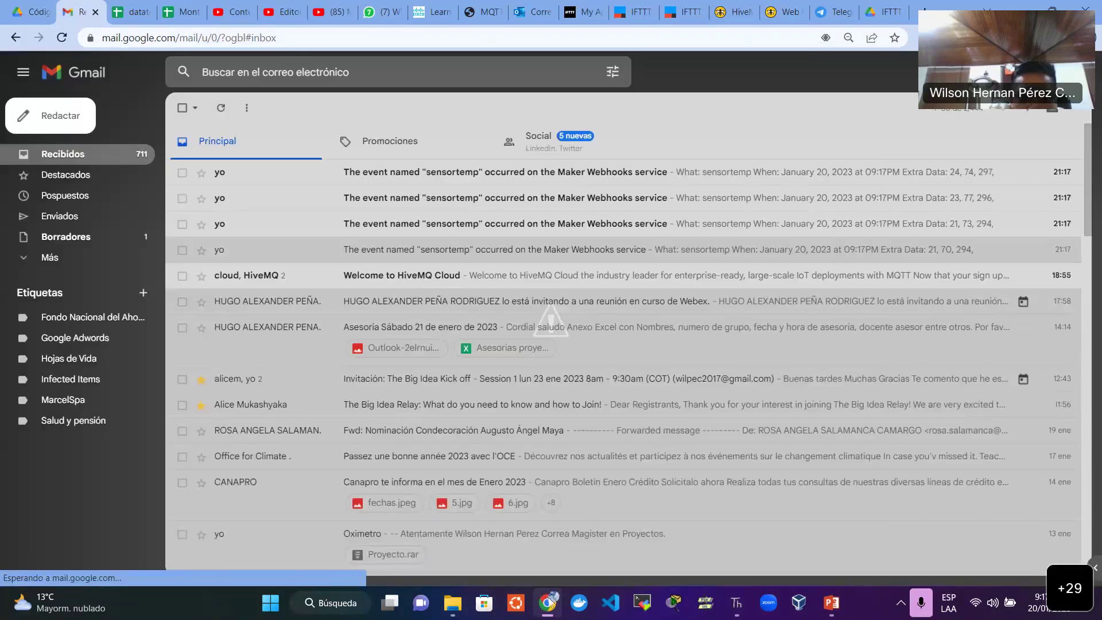
click(736, 602)
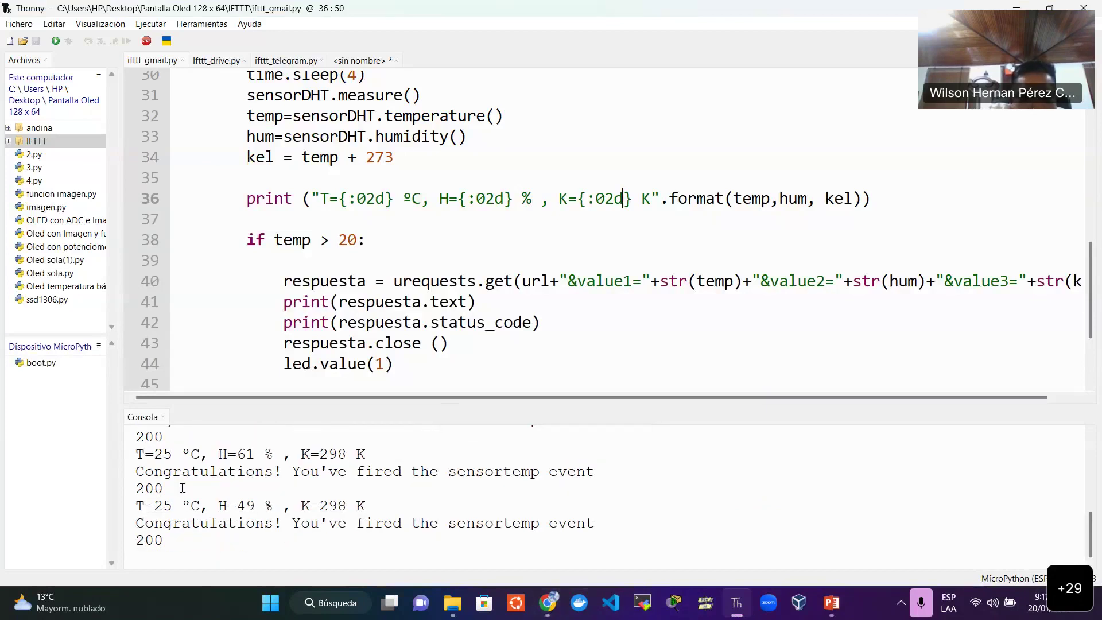
click(542, 607)
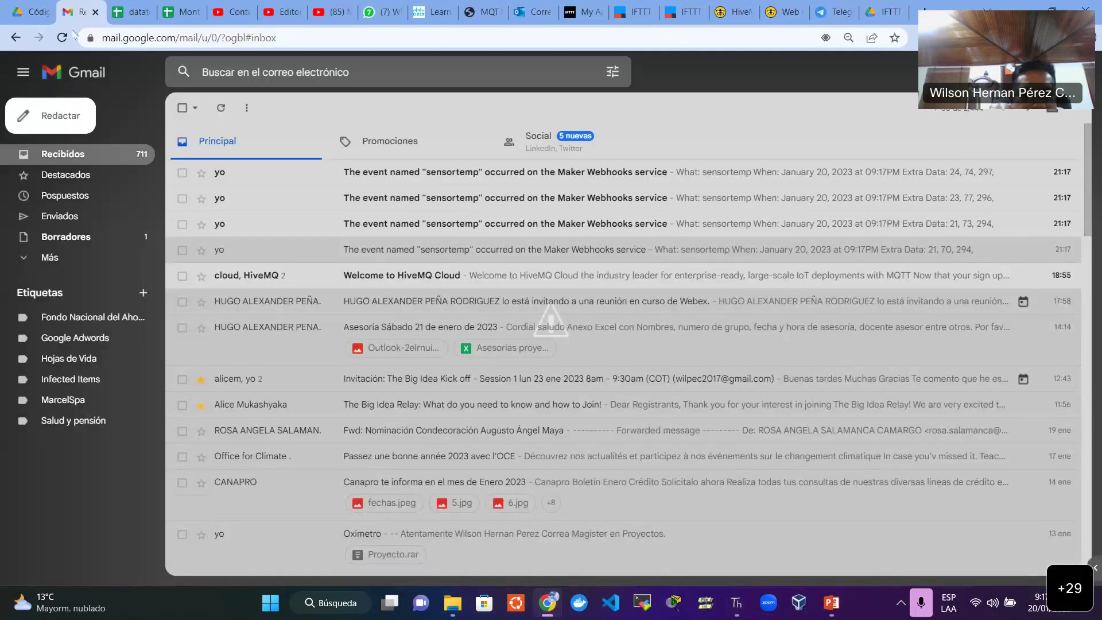
click(63, 38)
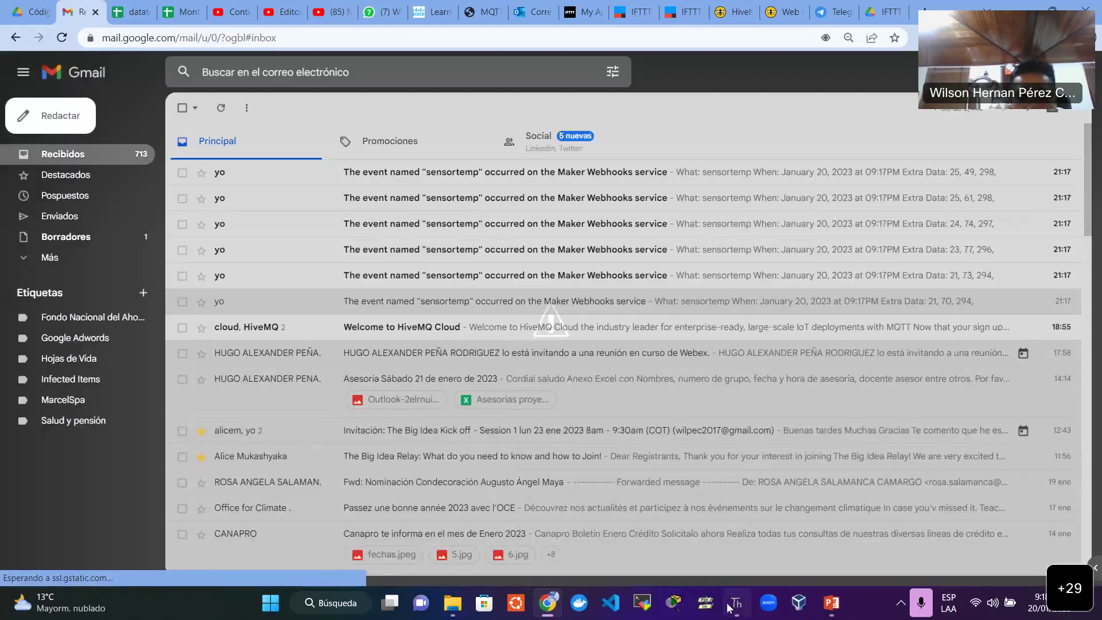
Switch to Thonny and stop the running ifttt_gmail.py script by restarting the back-end.
click(738, 607)
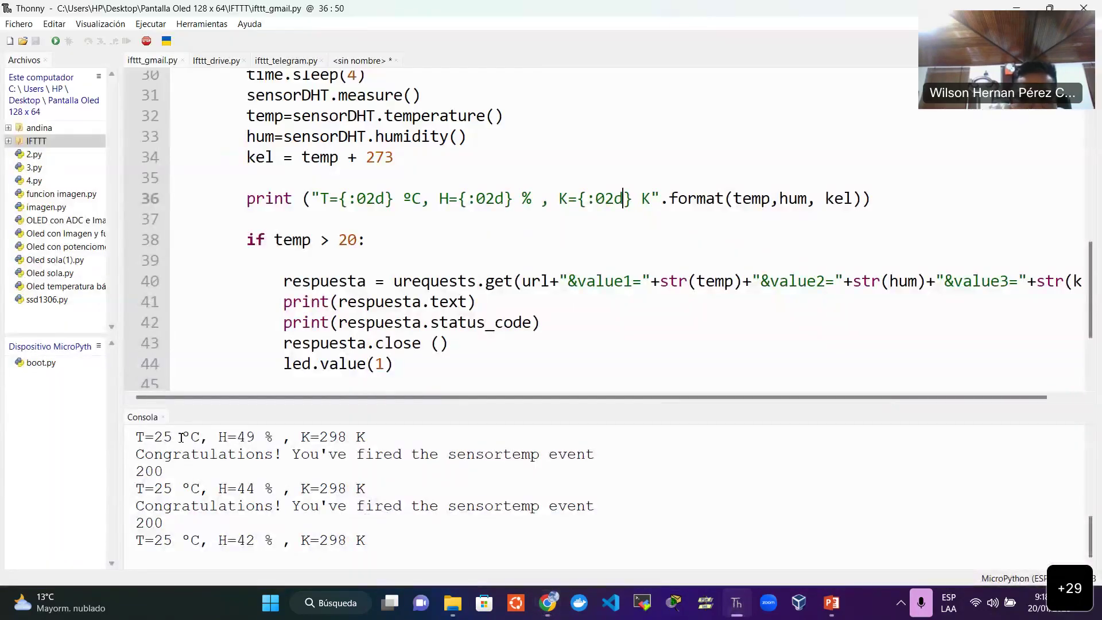
click(147, 41)
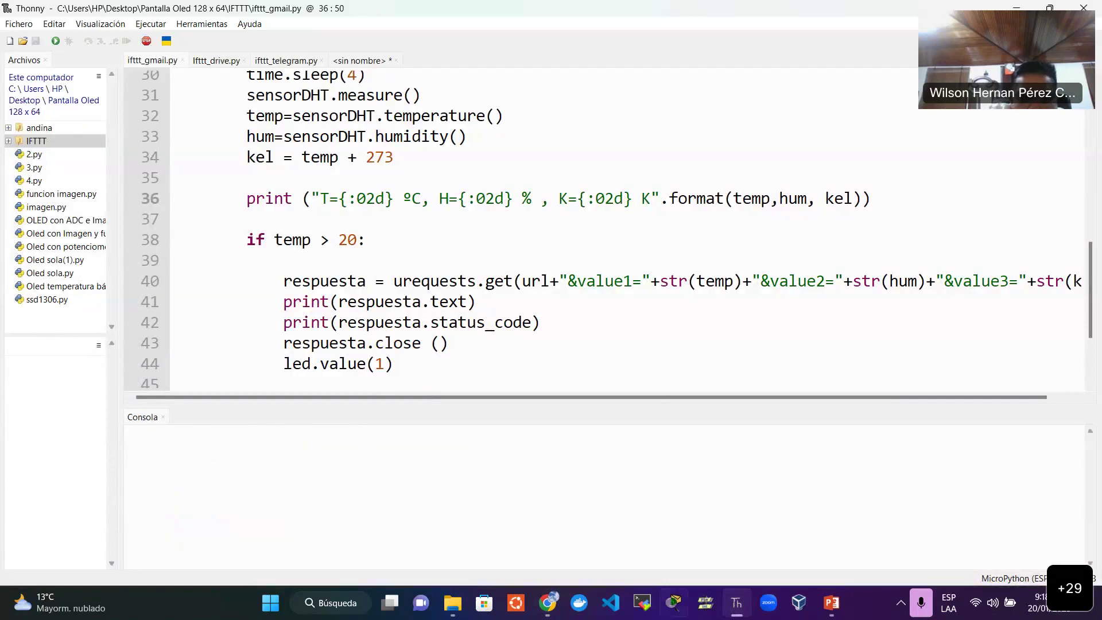
Archive the five newest "sensortemp" e-mails in the Gmail inbox in Chrome and return to ifttt_gmail.py in Thonny.
click(548, 603)
click(182, 172)
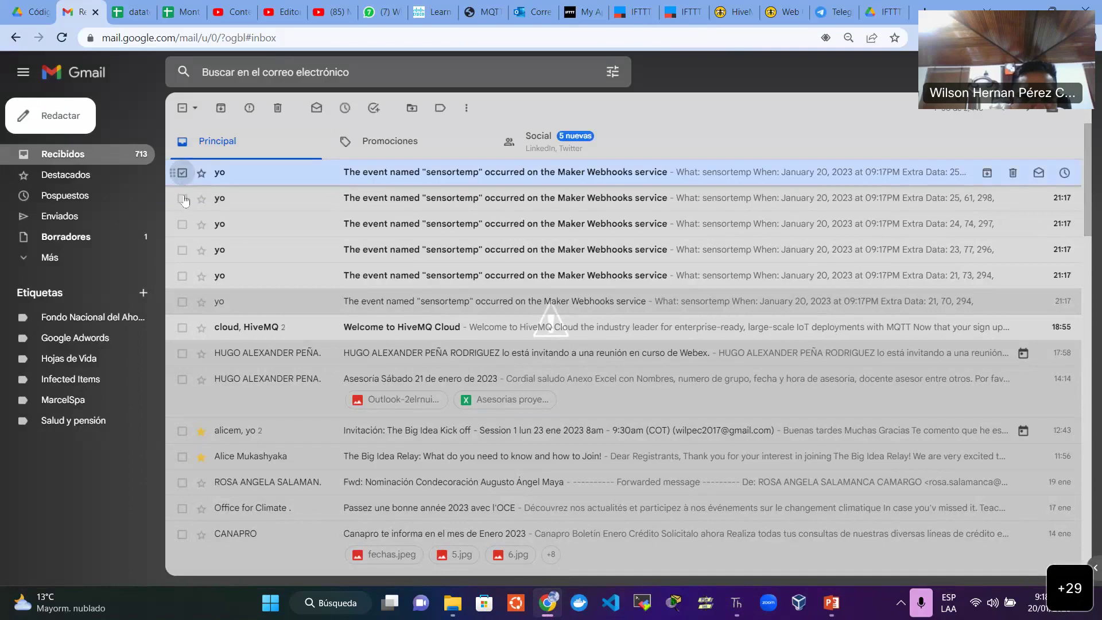
click(182, 198)
click(182, 224)
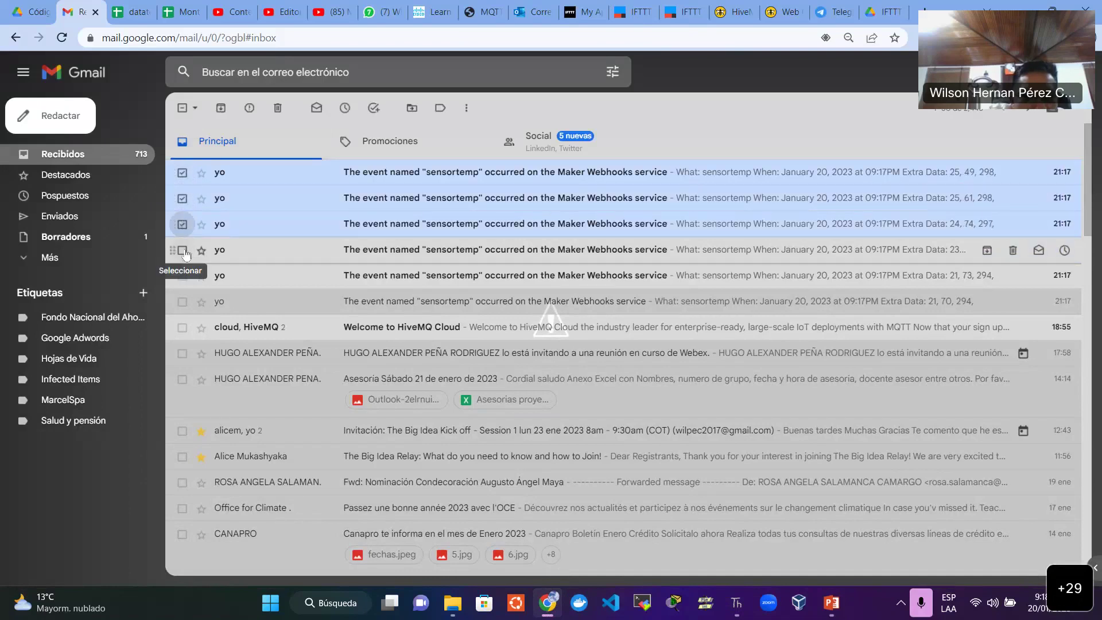
click(182, 250)
click(182, 275)
click(221, 108)
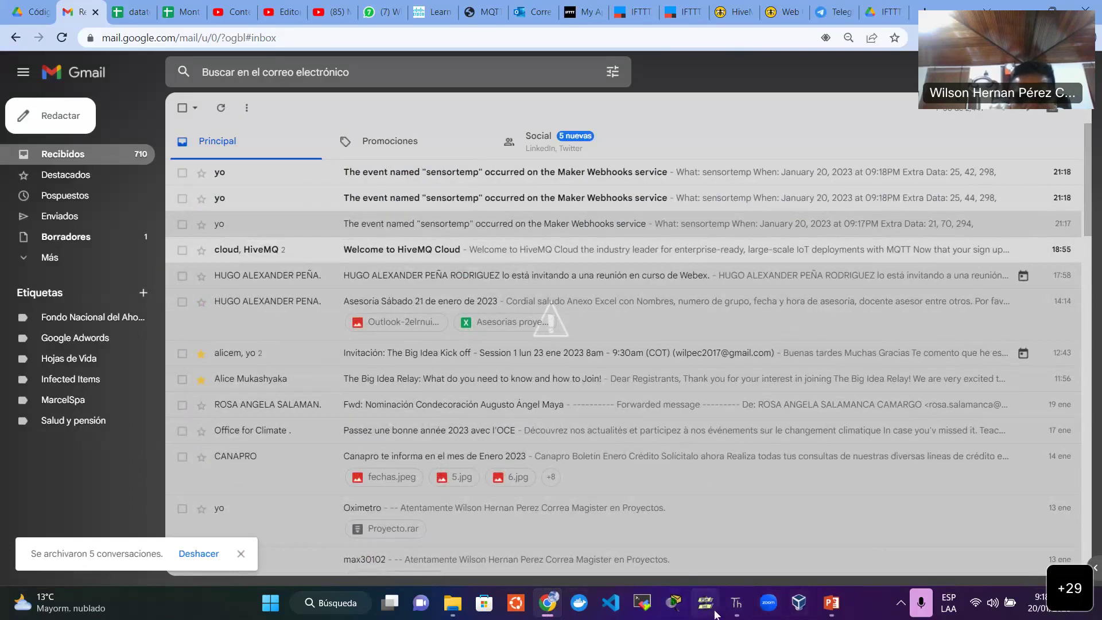
click(735, 603)
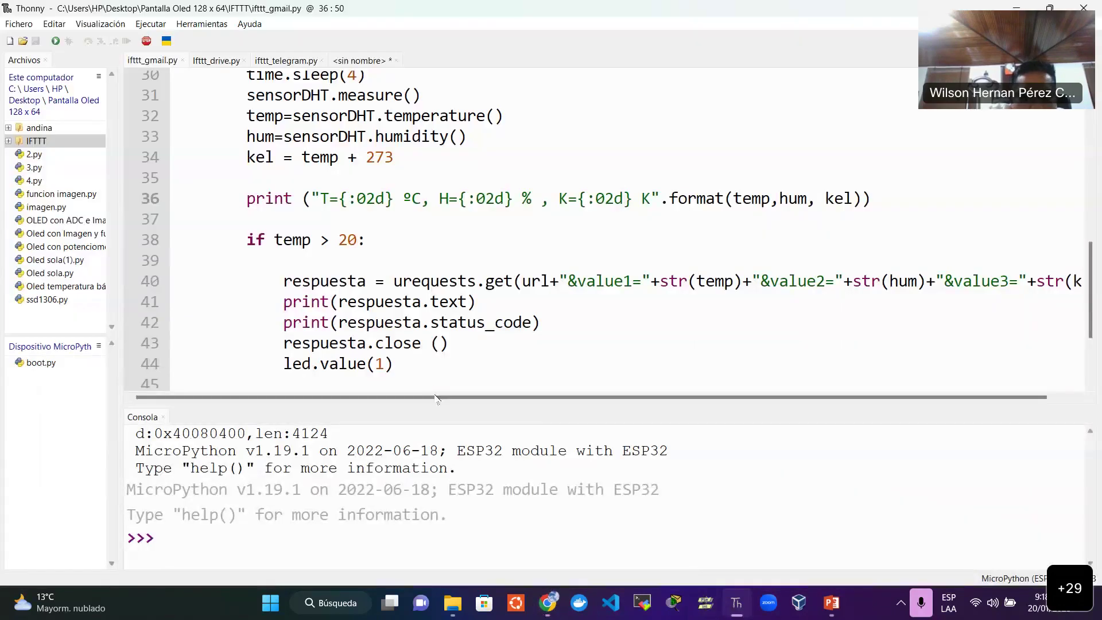
click(325, 201)
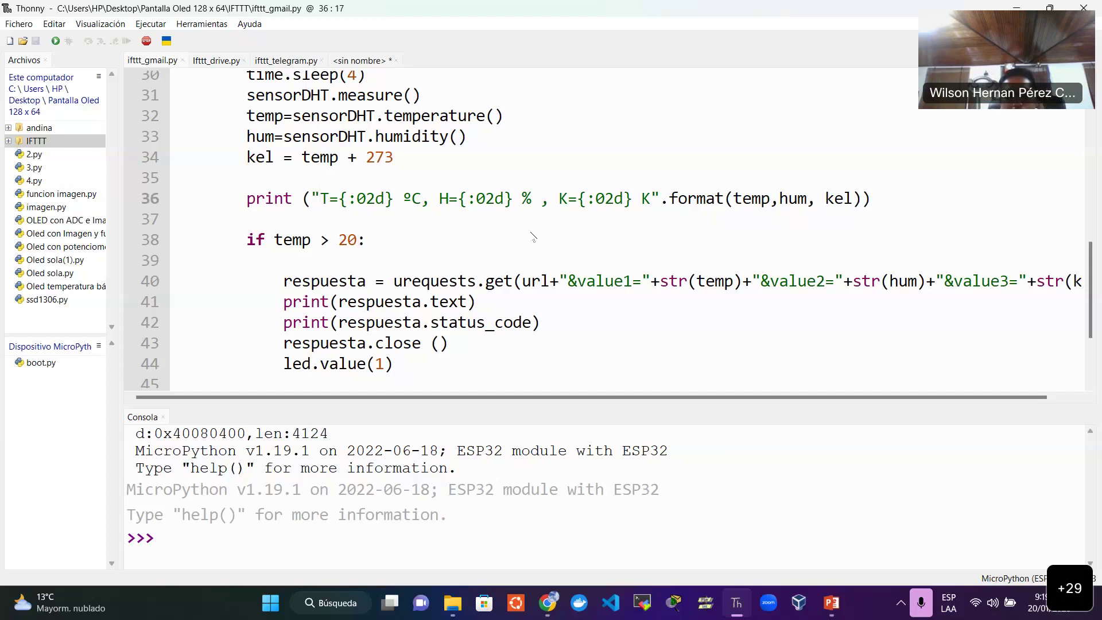
Switch to PowerPoint, present the 18 IFTTT deck from the Dht11 Google Drive wiring slide and show the My Applets slide.
click(830, 603)
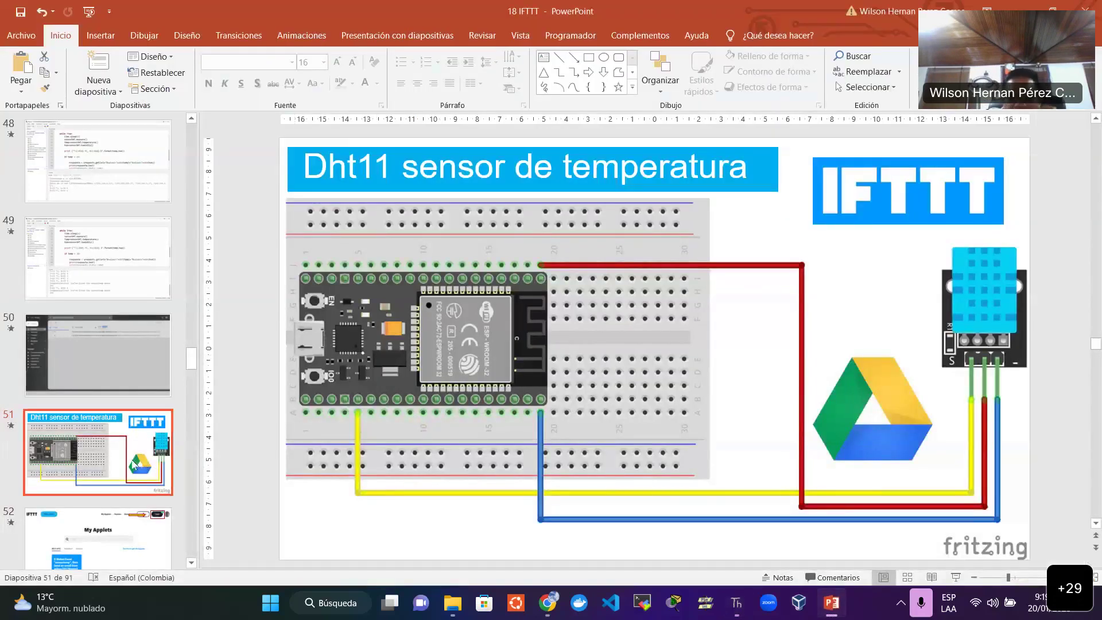
click(961, 577)
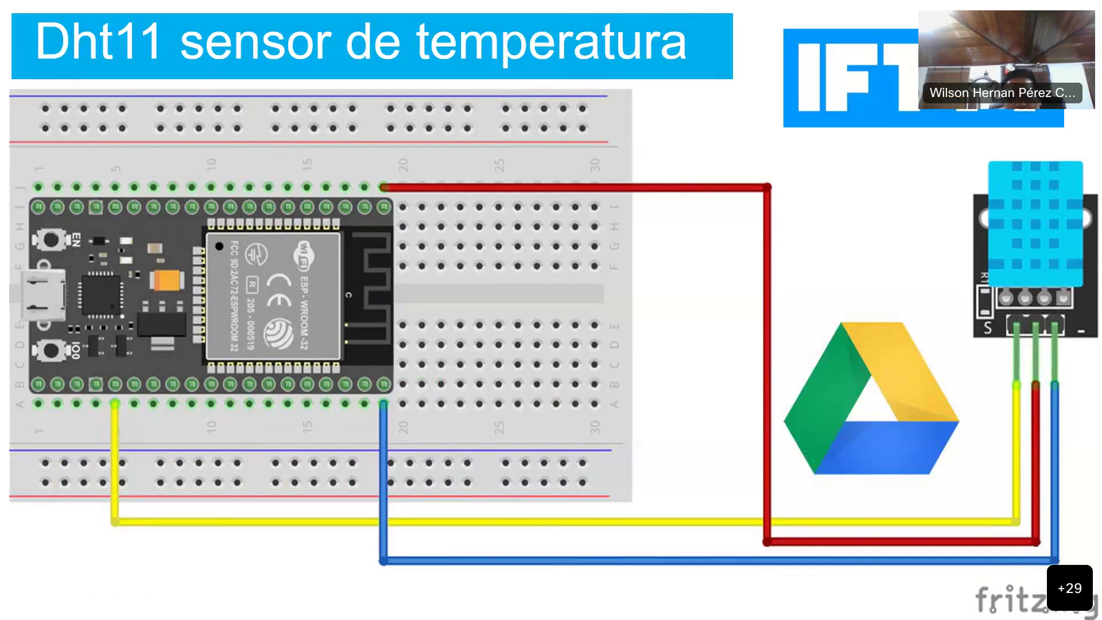
key(Right)
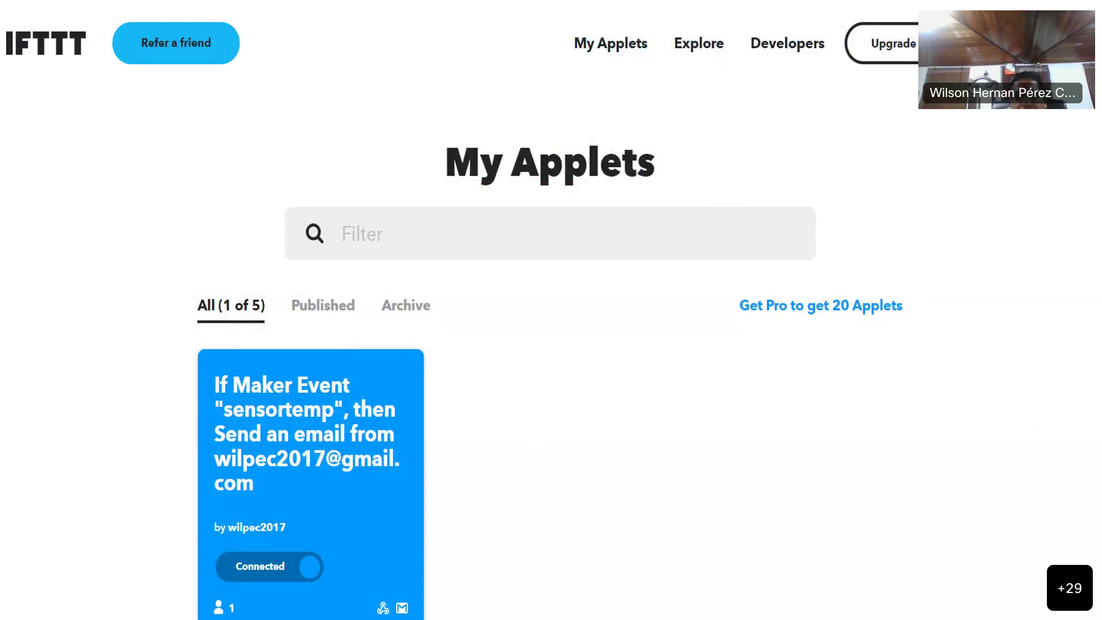
key(Right)
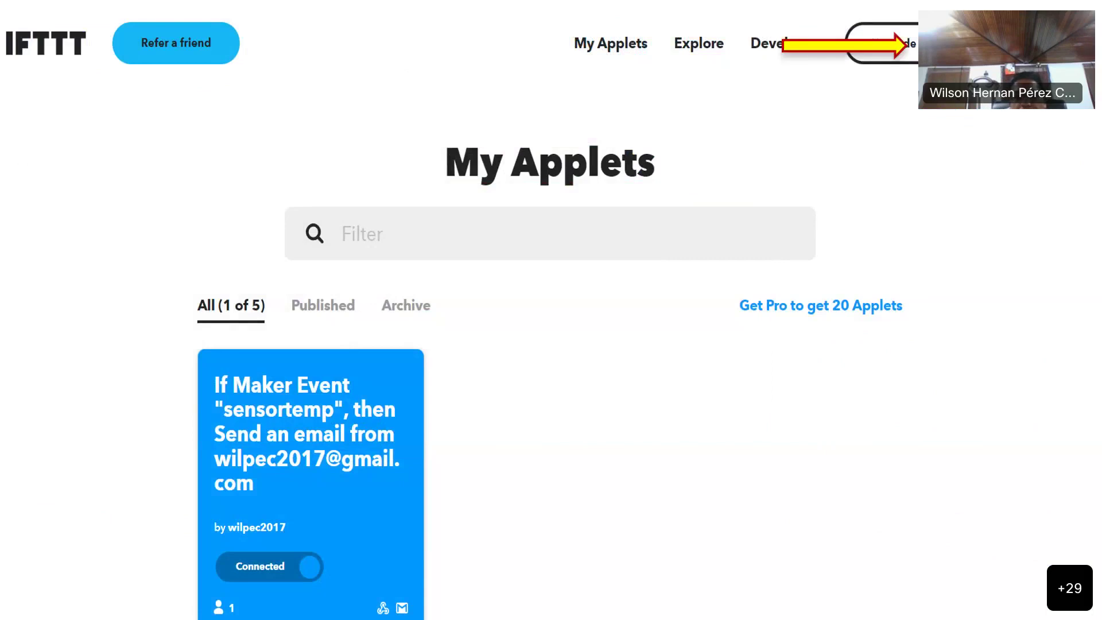
key(Right)
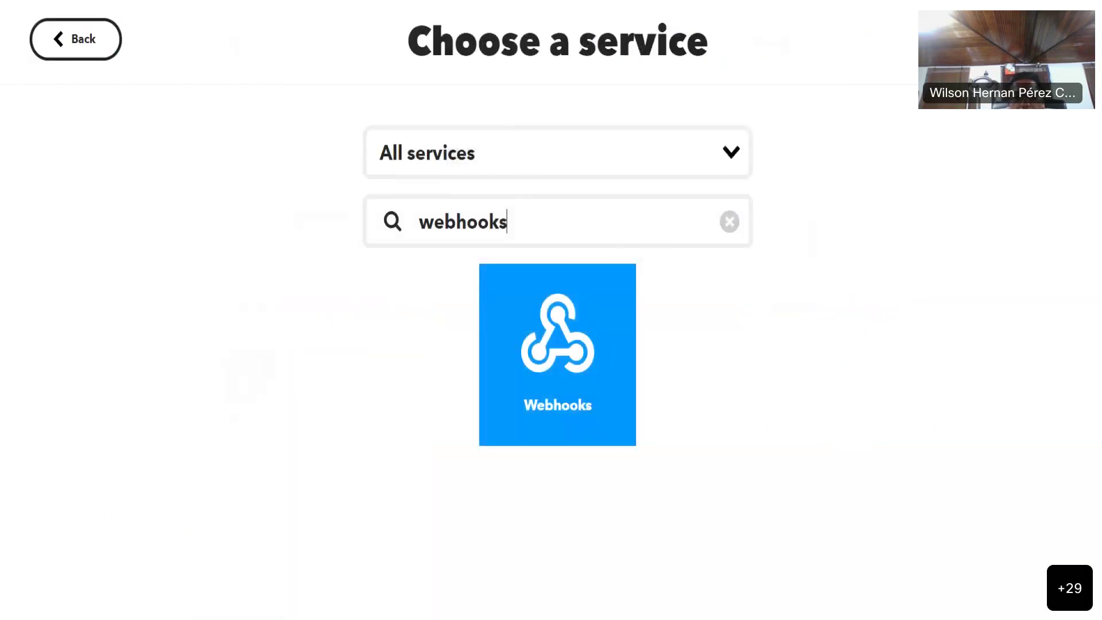
key(Left)
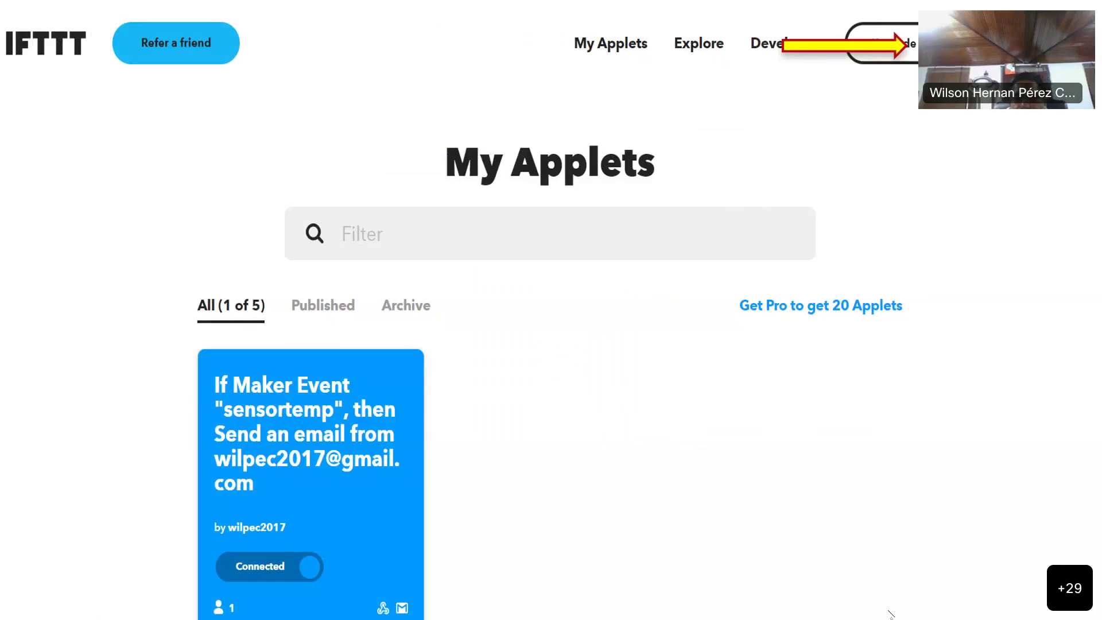
Switch to Thonny and examine the IFTTT webhook url in ifttt_gmail.py, highlighting the key on line 27.
mouse_move(809, 609)
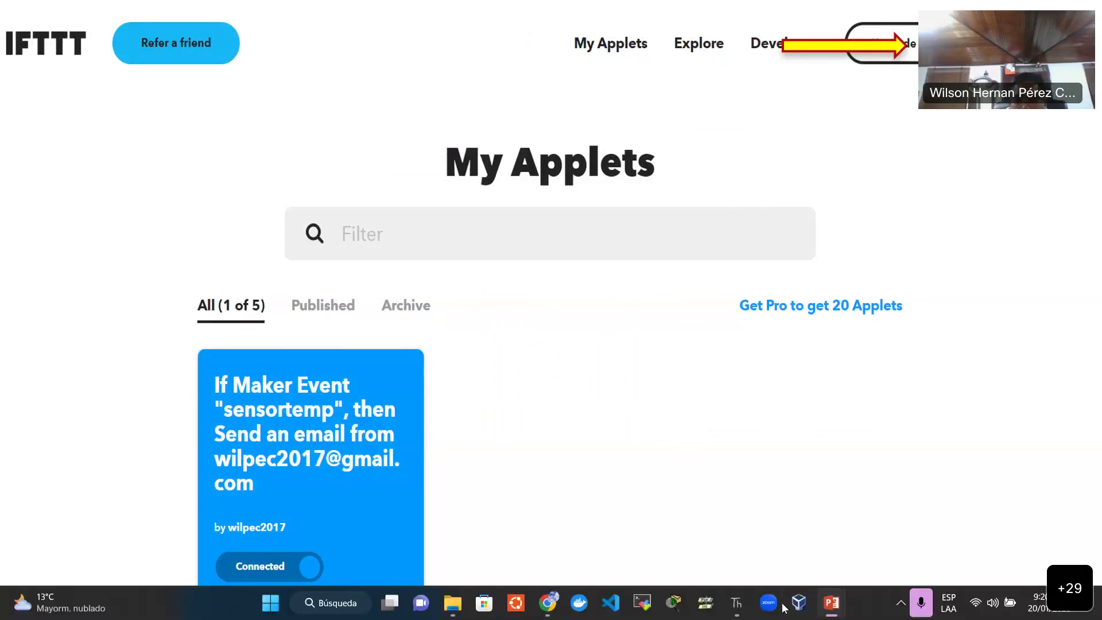
click(735, 604)
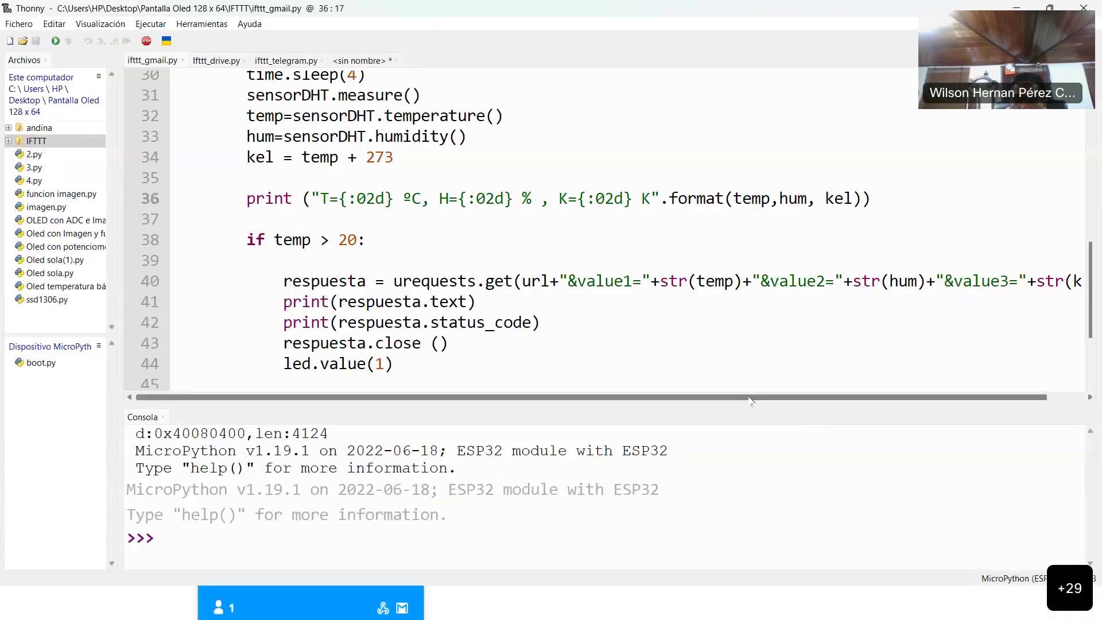
drag(750, 400, 787, 400)
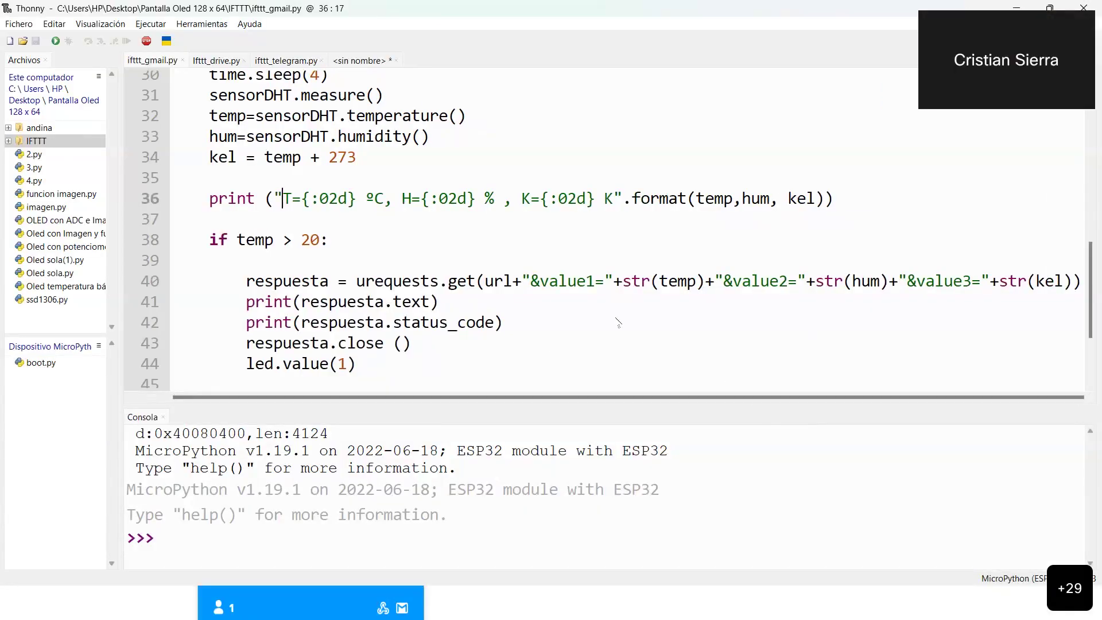
scroll(618, 322, up, 5)
drag(752, 292, 925, 300)
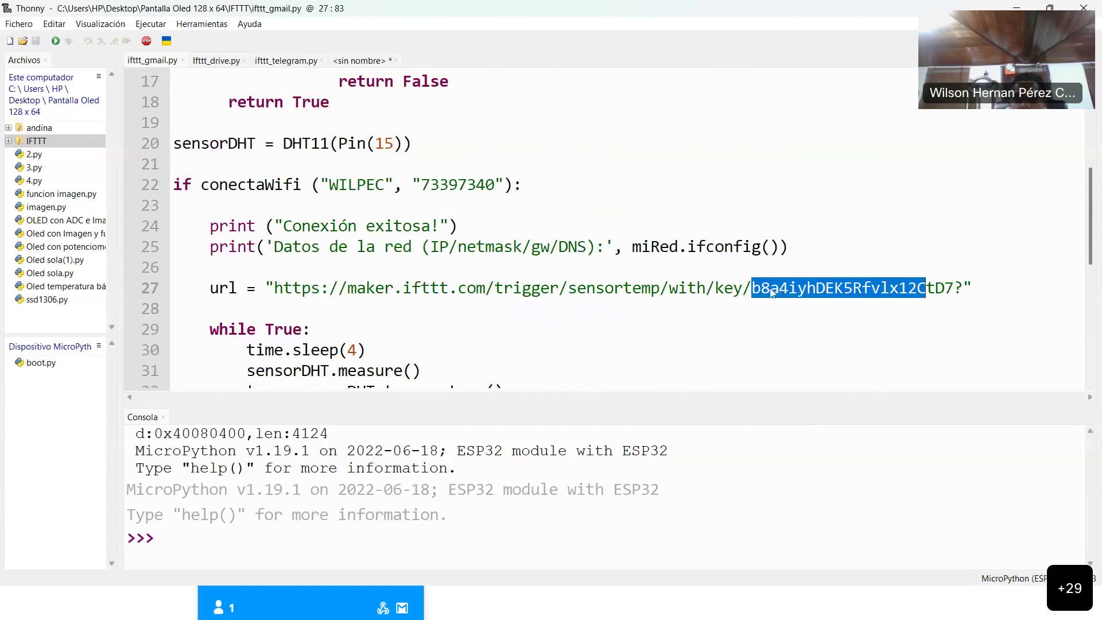
click(955, 289)
drag(955, 290, 752, 290)
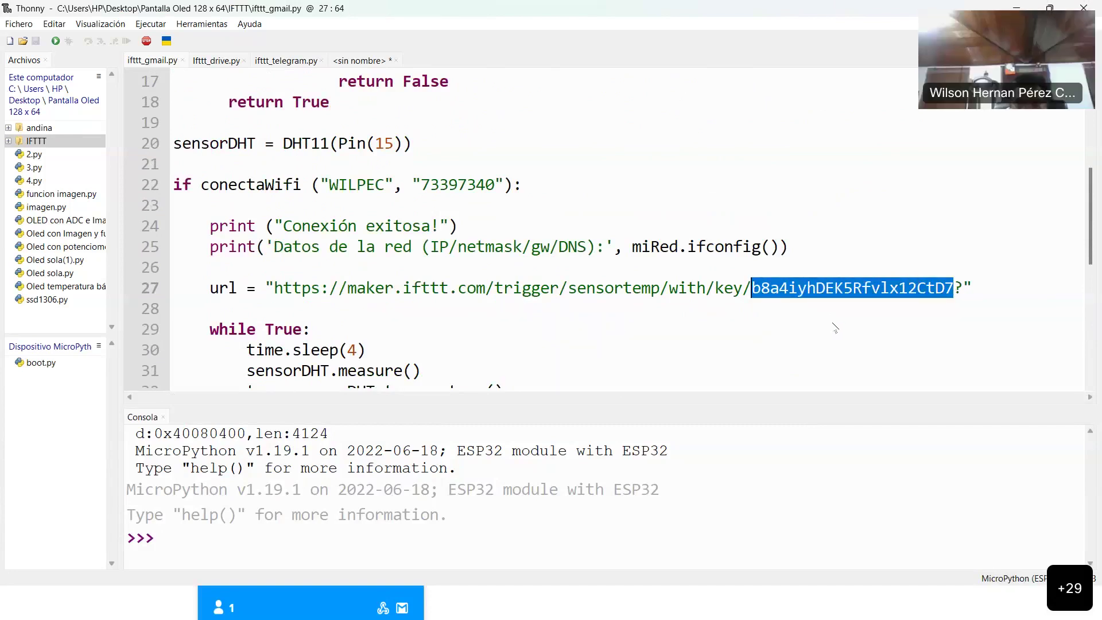
click(872, 342)
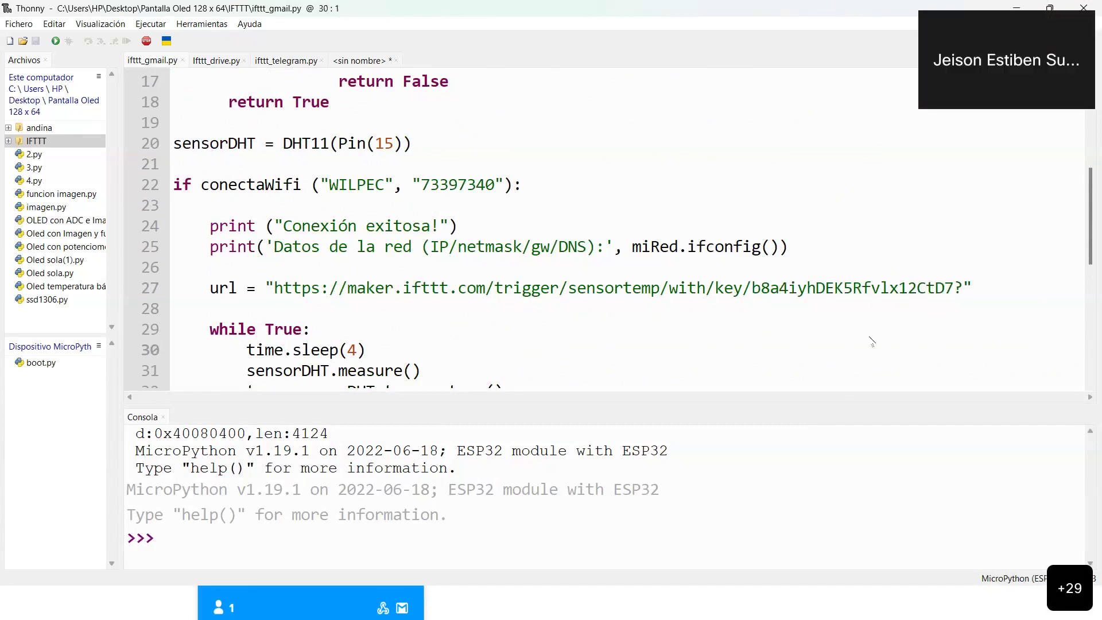
Review the sensor reading loop and the full urequests.get call with value1, value2 and value3 on line 40.
scroll(723, 326, down, 2)
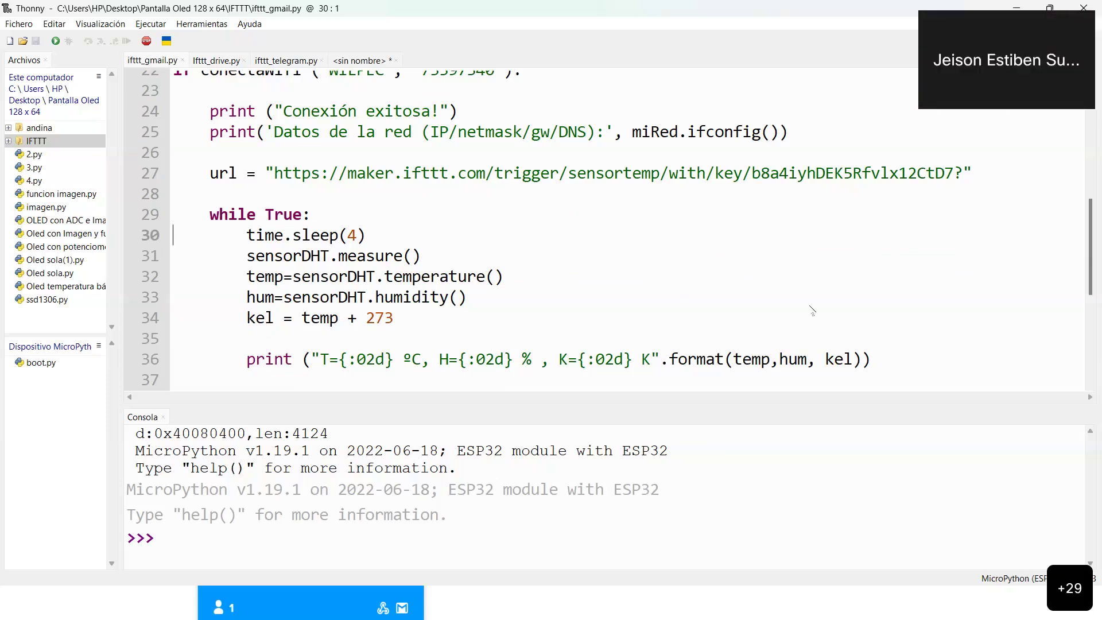
scroll(421, 320, down, 1)
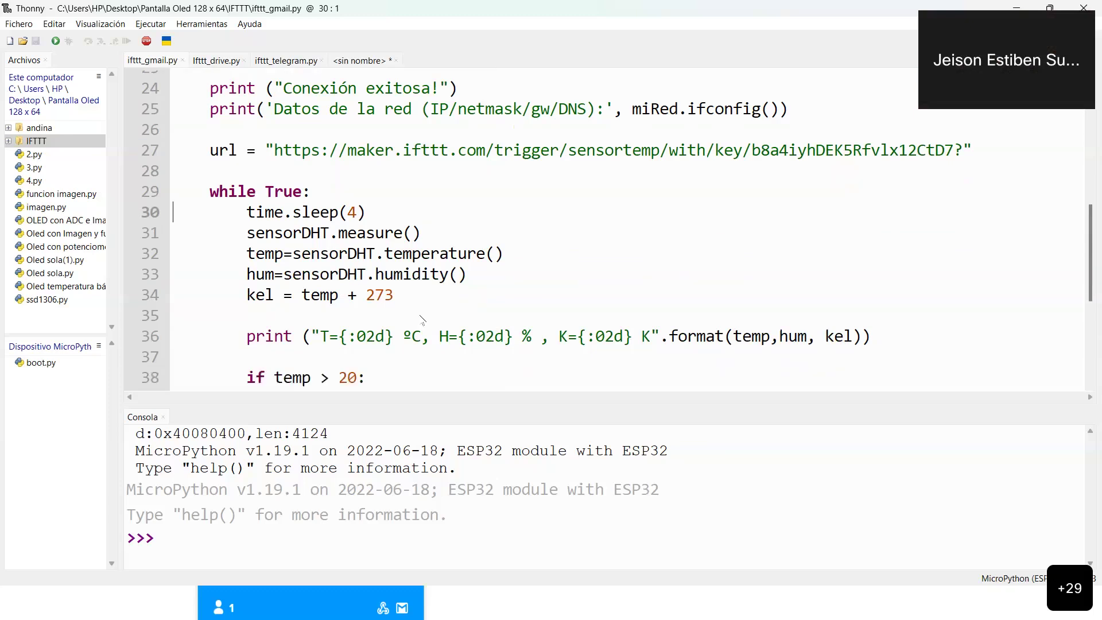
scroll(422, 320, down, 3)
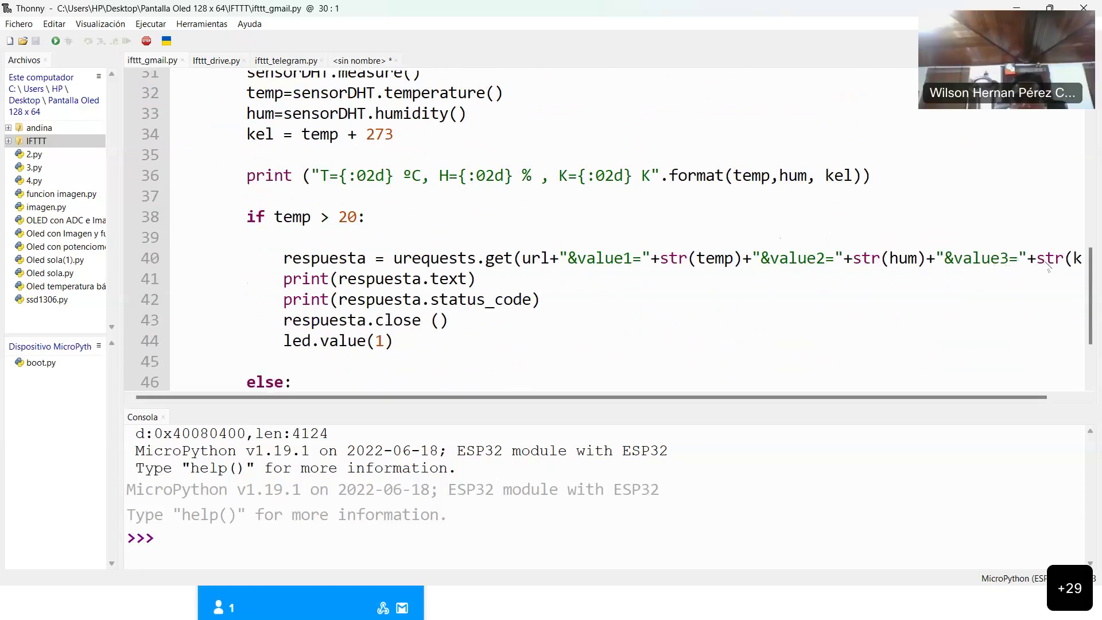
drag(869, 400, 907, 400)
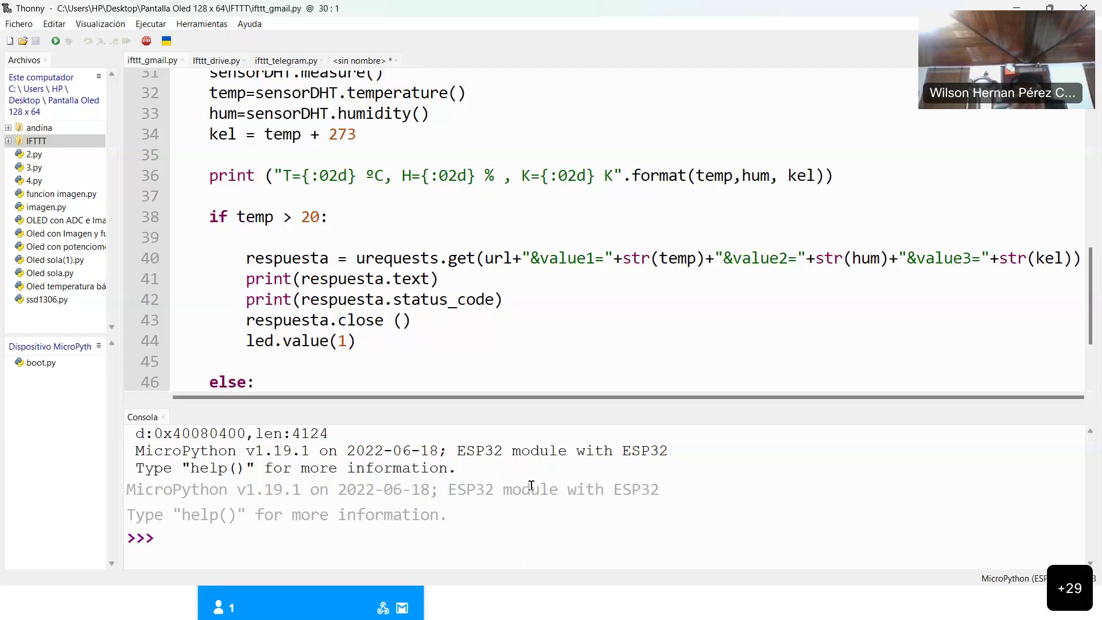
Return to the running PowerPoint slide show and present the Webhooks service and "Receive a web request" trigger slides.
key(super)
mouse_move(831, 603)
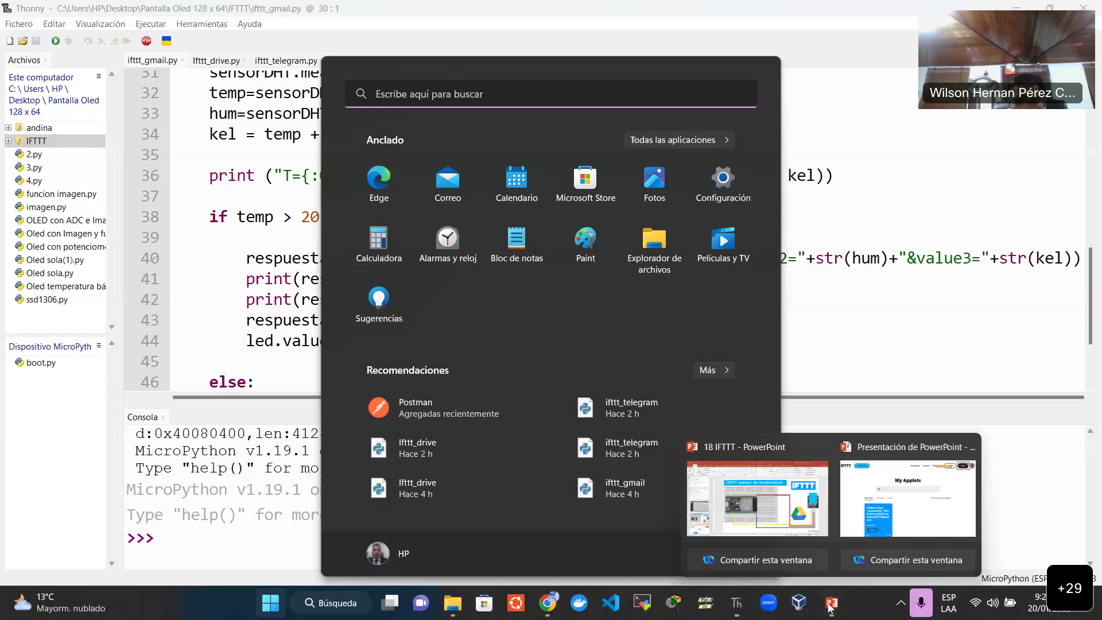
click(883, 517)
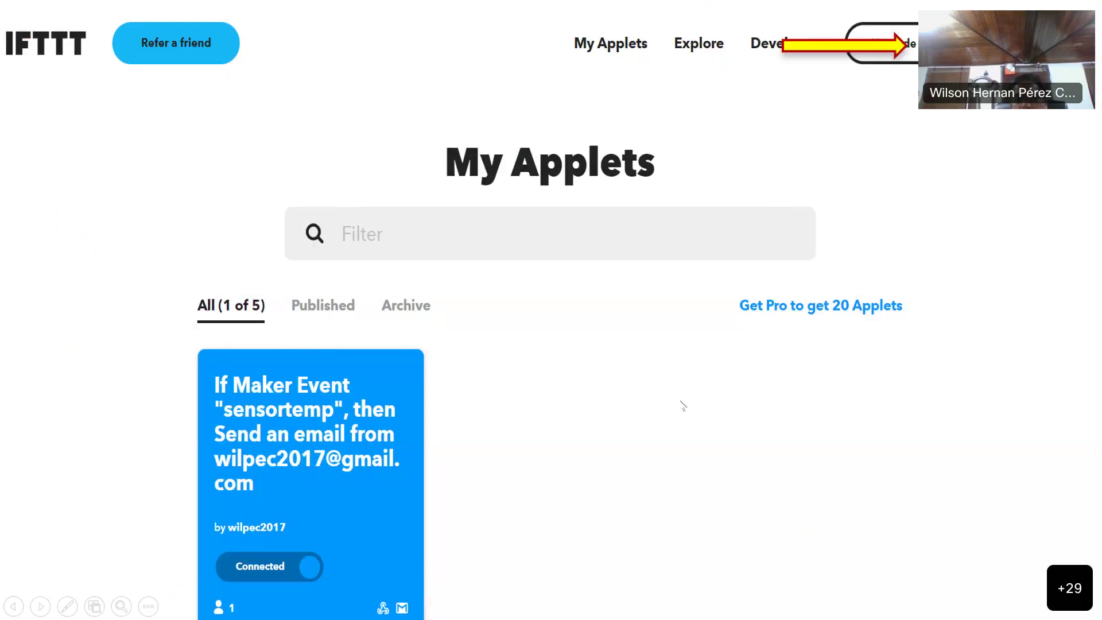
click(682, 404)
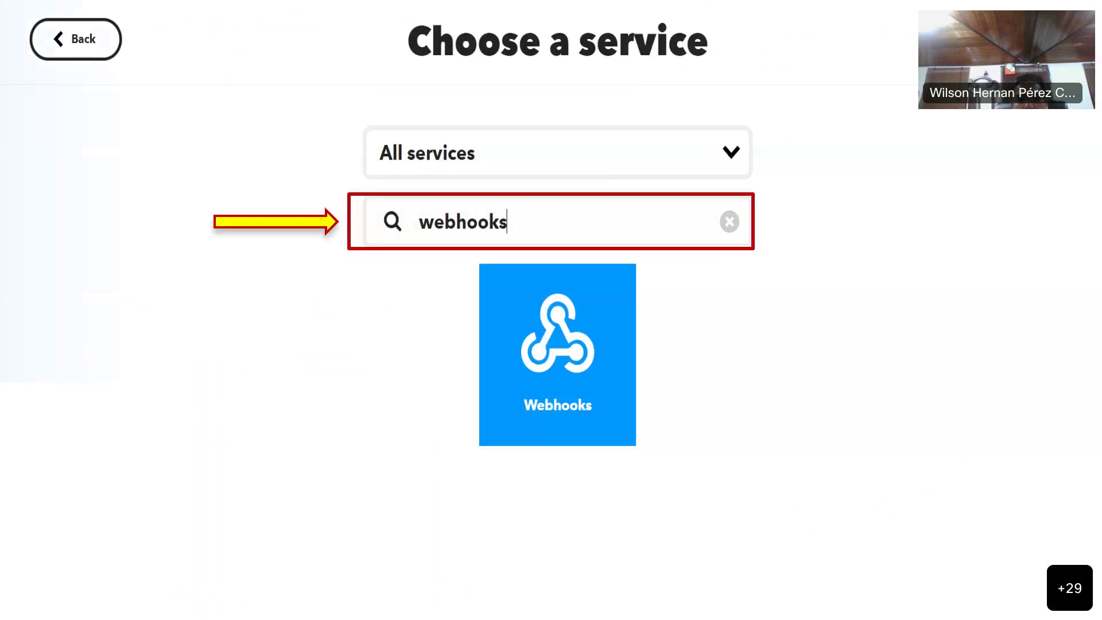
key(Right)
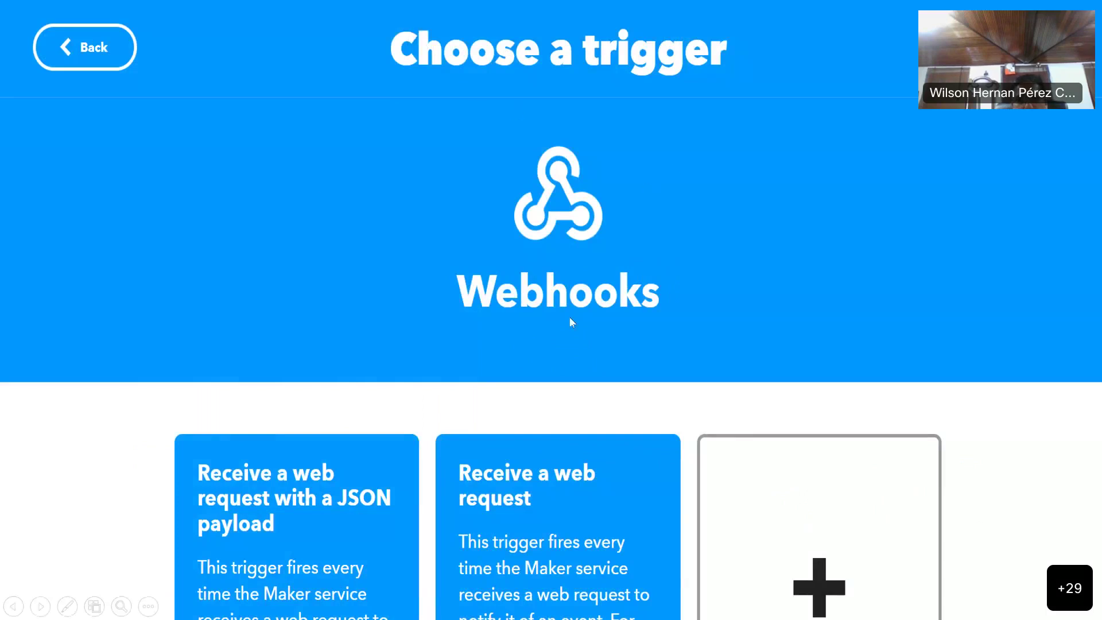
key(Right)
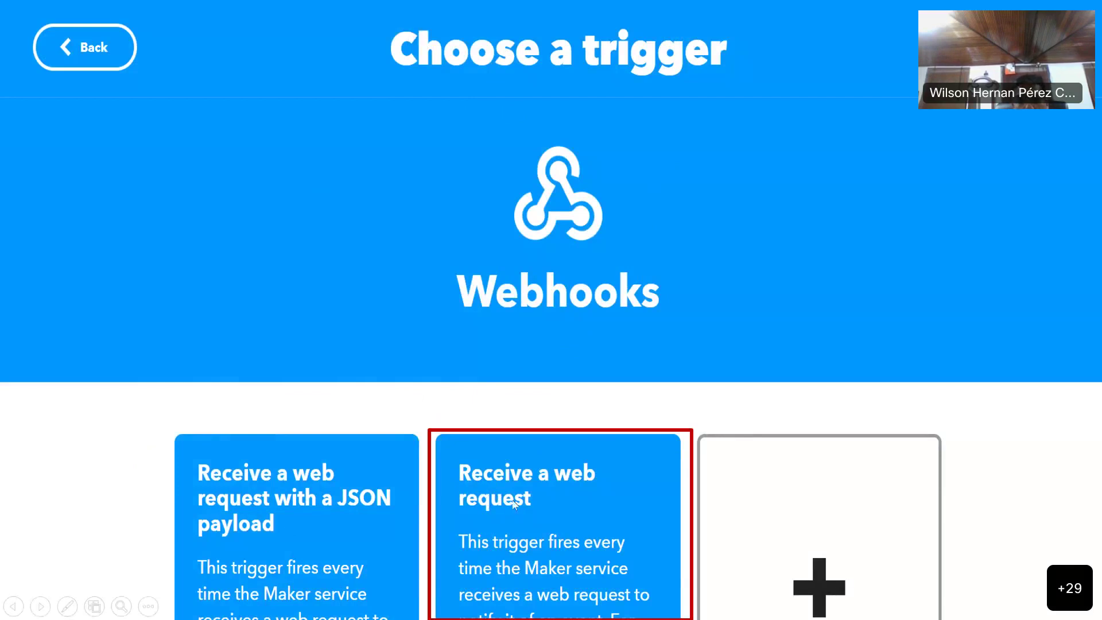
click(622, 462)
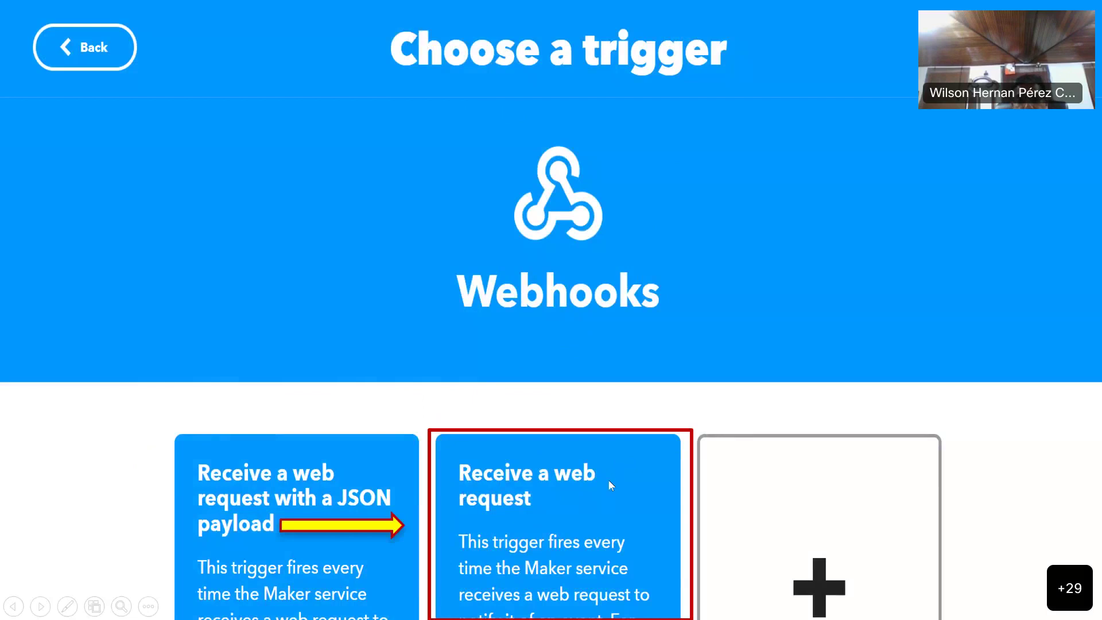
Present the slides for the "datostemp" event name, the Then That action and the Google Sheets service.
click(609, 480)
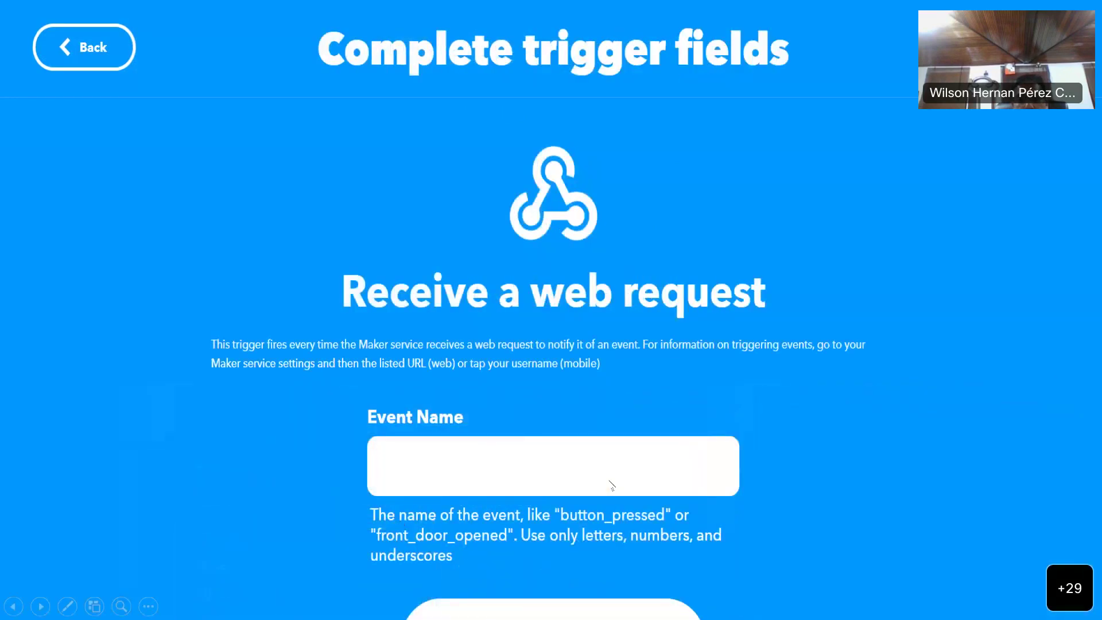
click(849, 374)
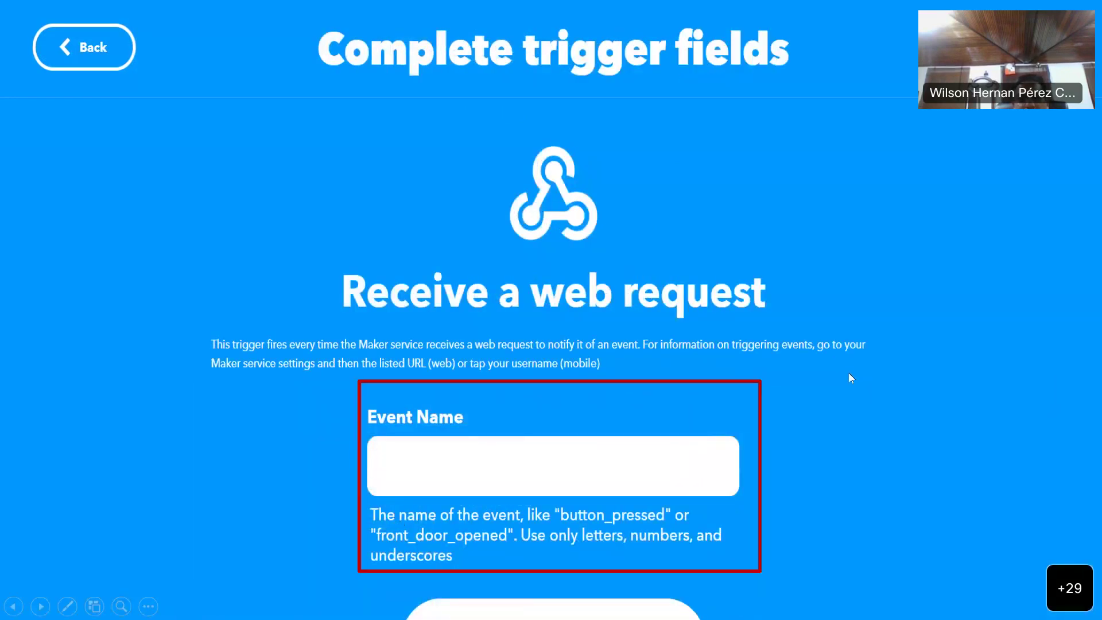
click(849, 374)
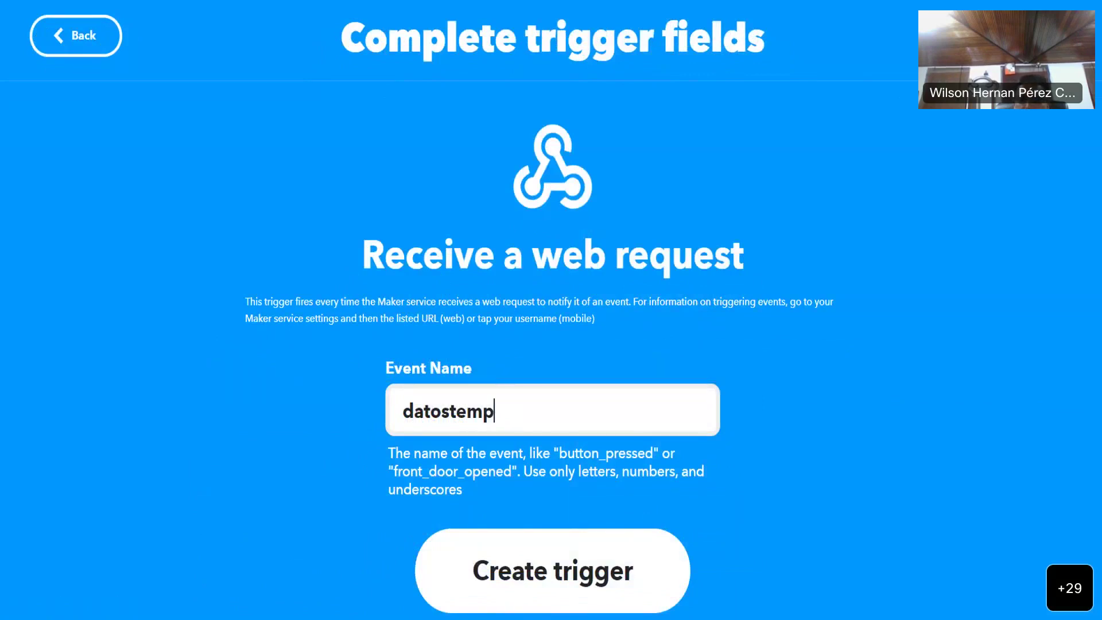
key(Right)
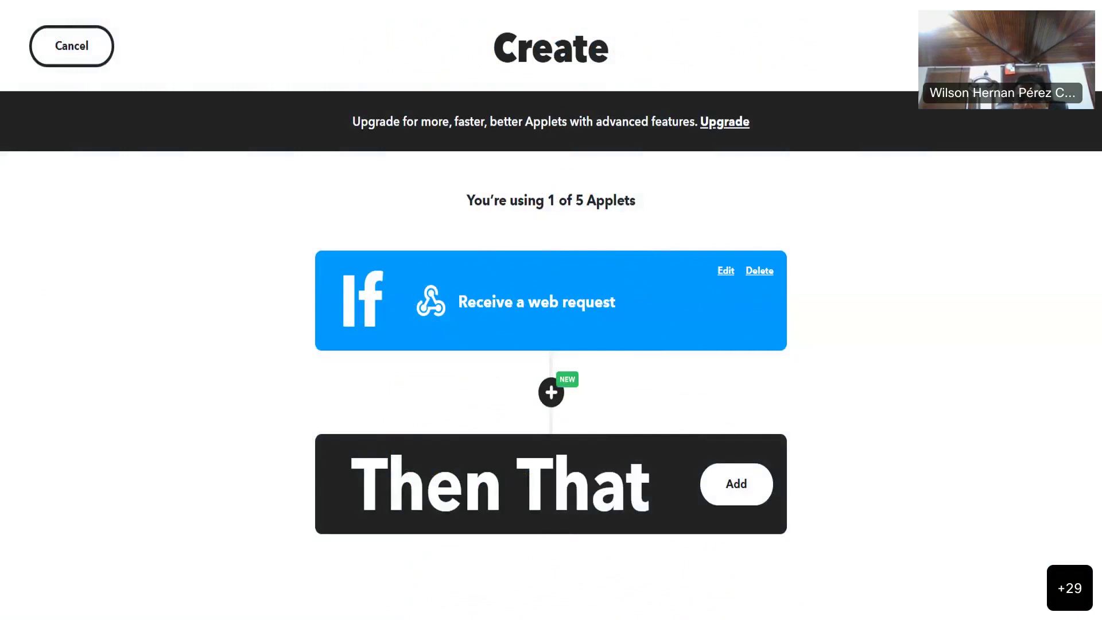
key(Left)
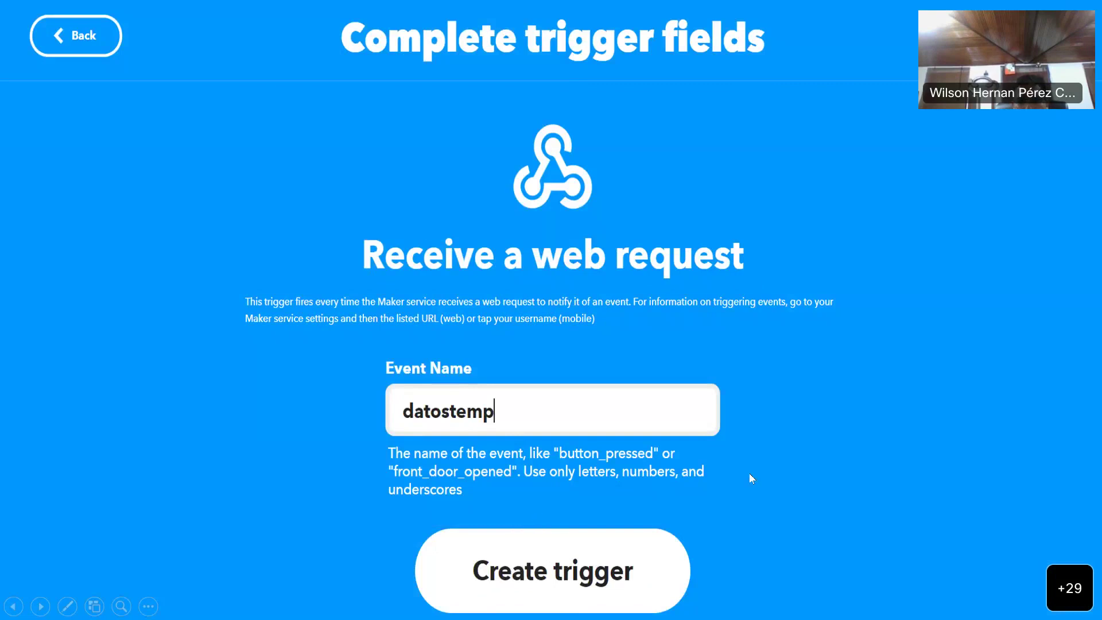
click(784, 411)
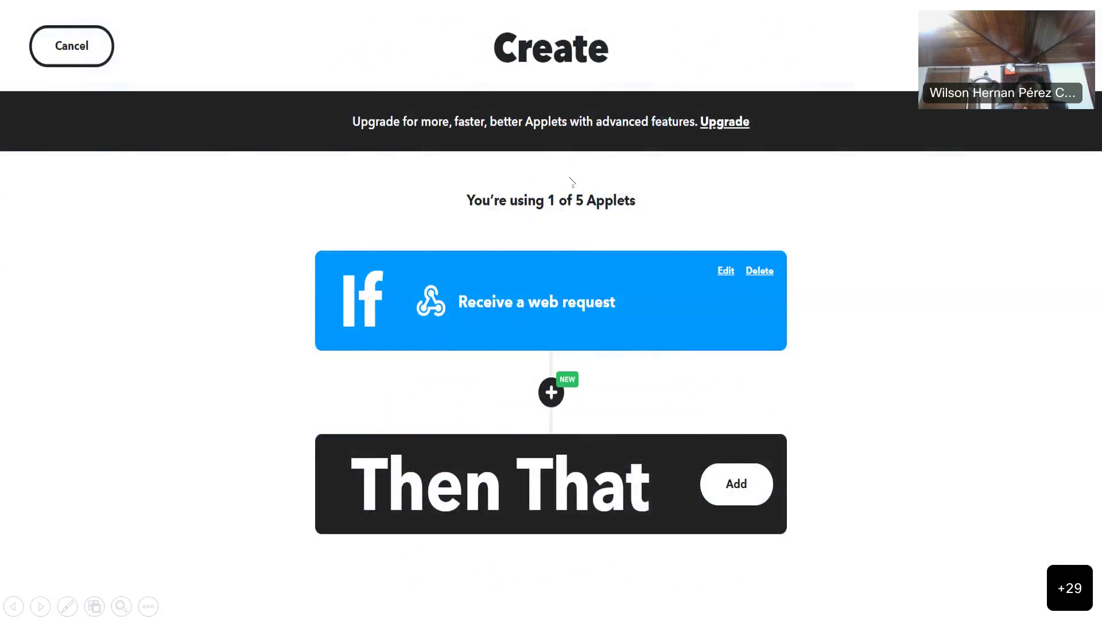
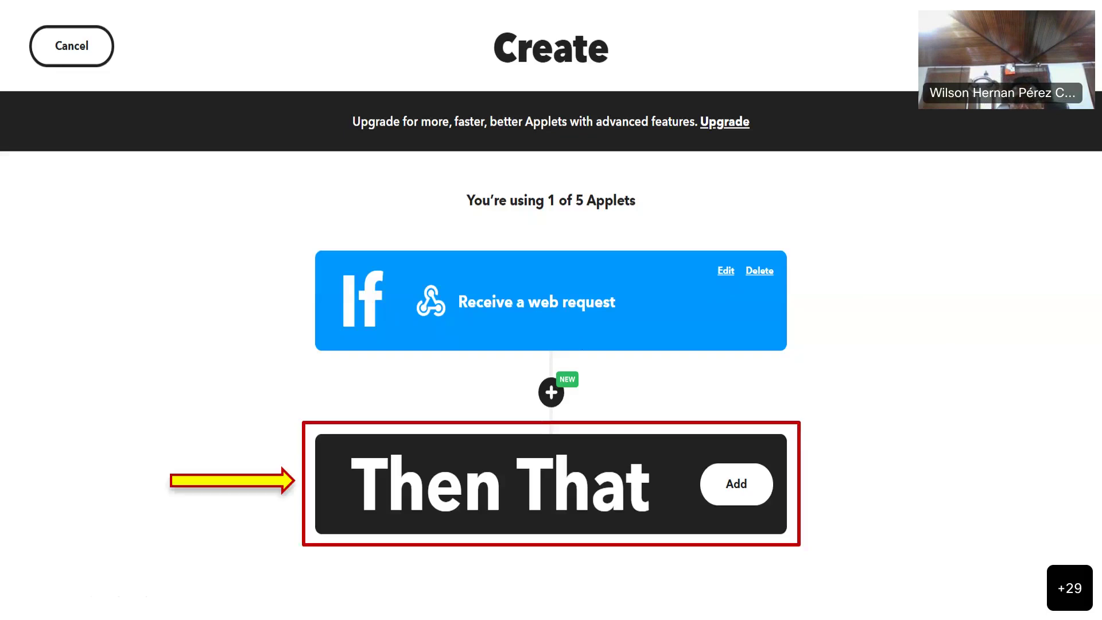
key(Right)
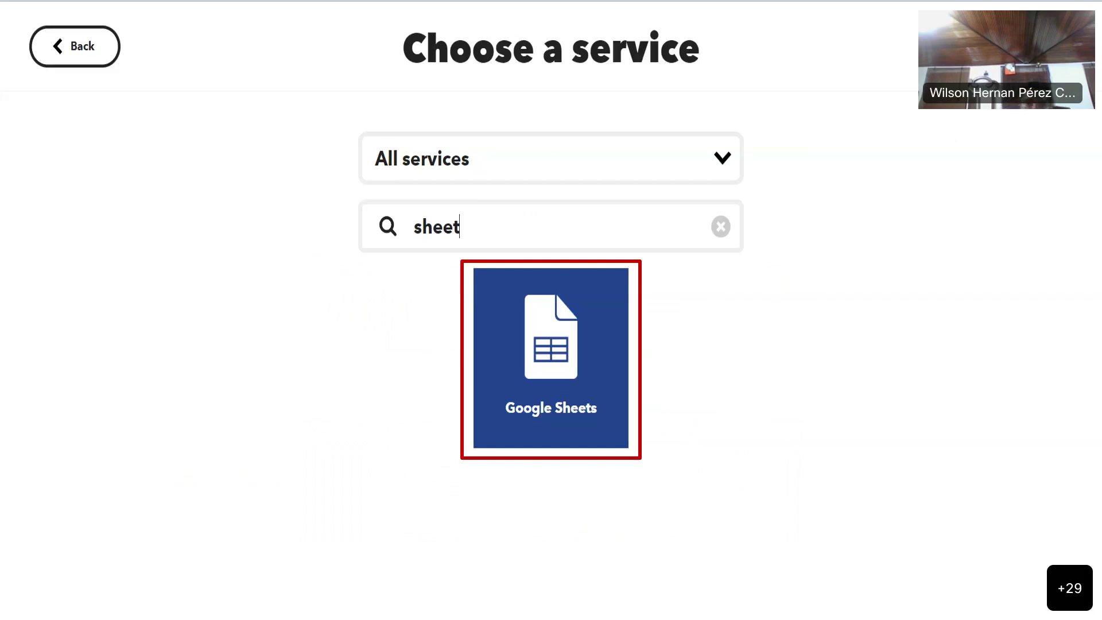
Advance from the Google Sheets service slide and present its "Add row to spreadsheet" action with the highlight and arrow.
click(605, 362)
click(606, 363)
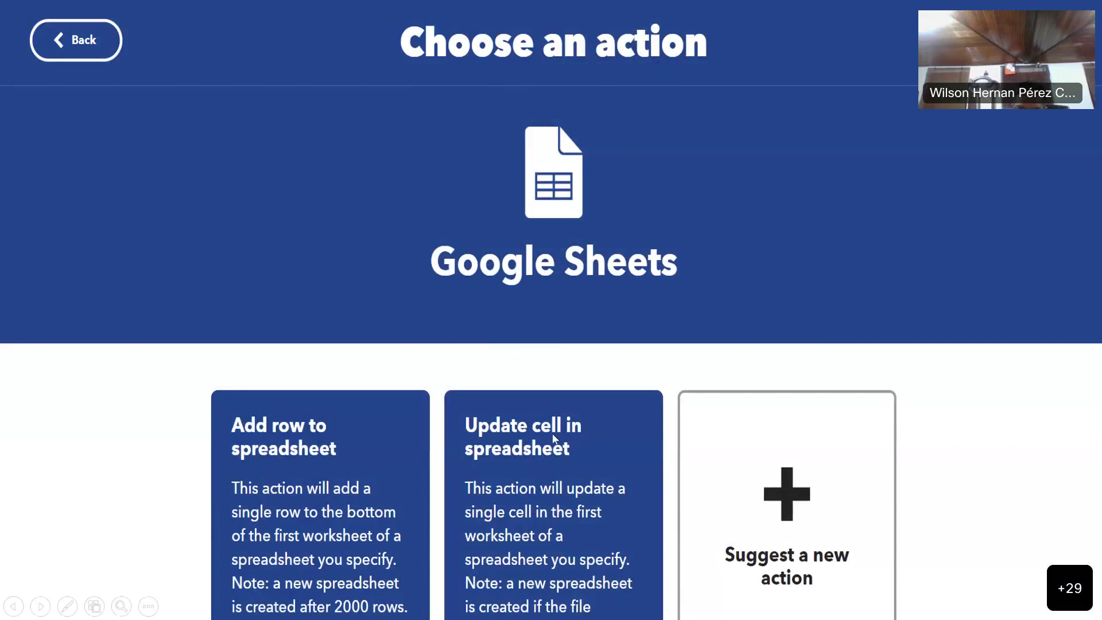
right_click(662, 321)
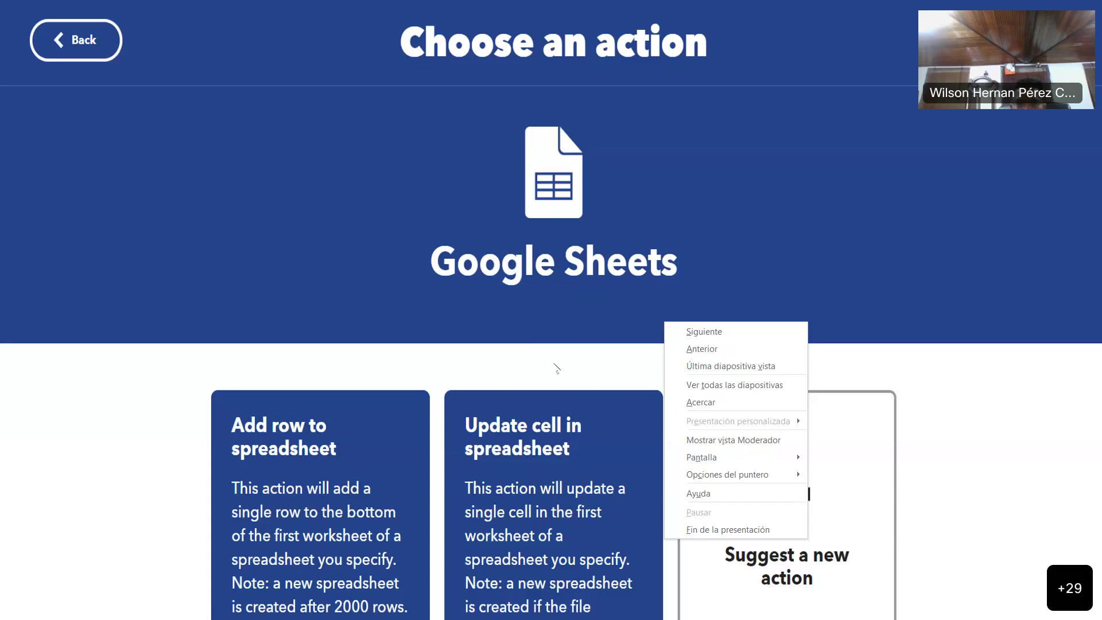
click(192, 367)
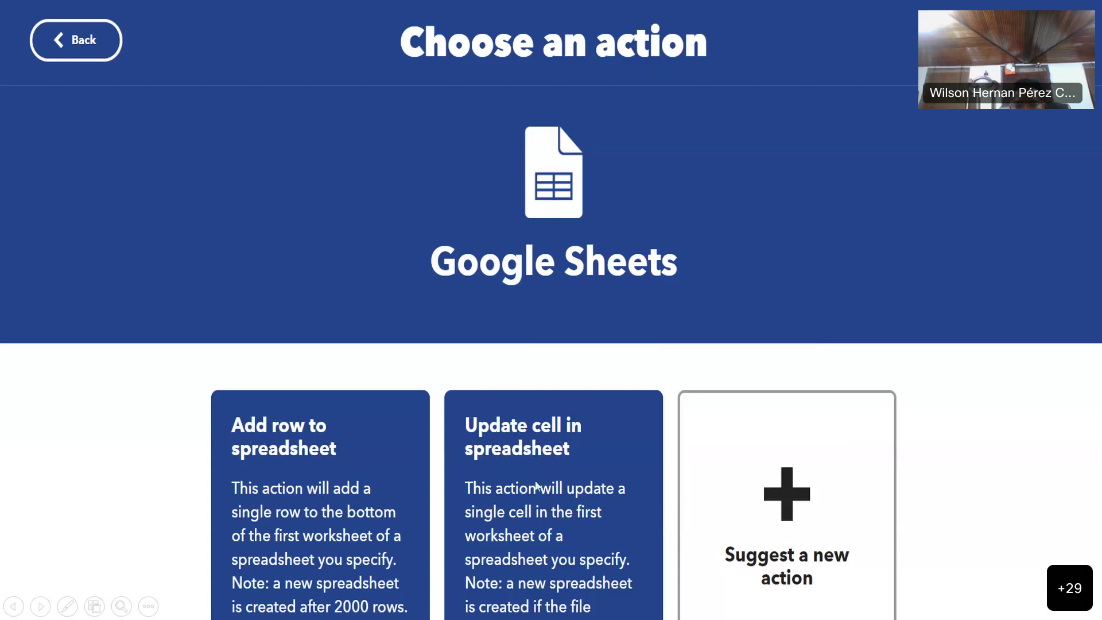
click(577, 359)
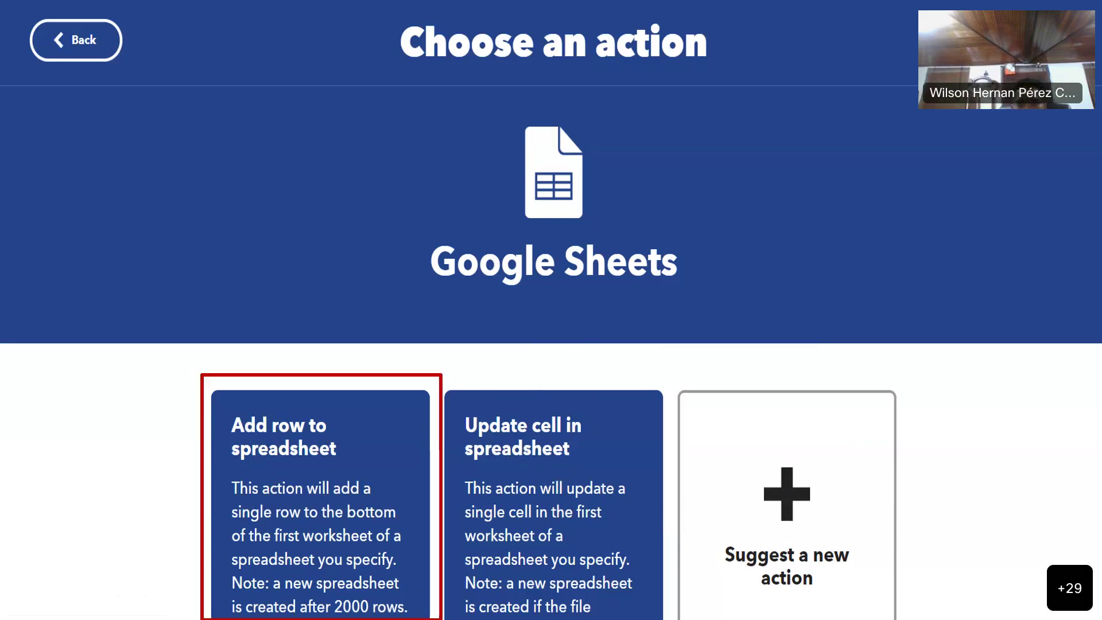
click(490, 315)
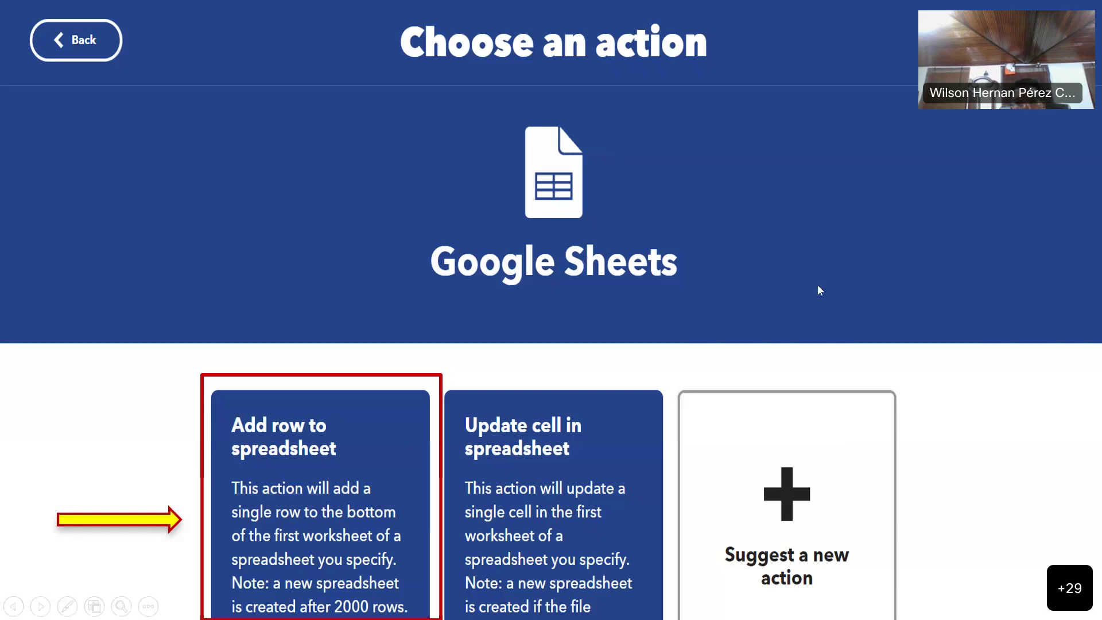
Present the JSON payload trigger fields slide, highlighting the event name "datatemp" and Create trigger.
key(Right)
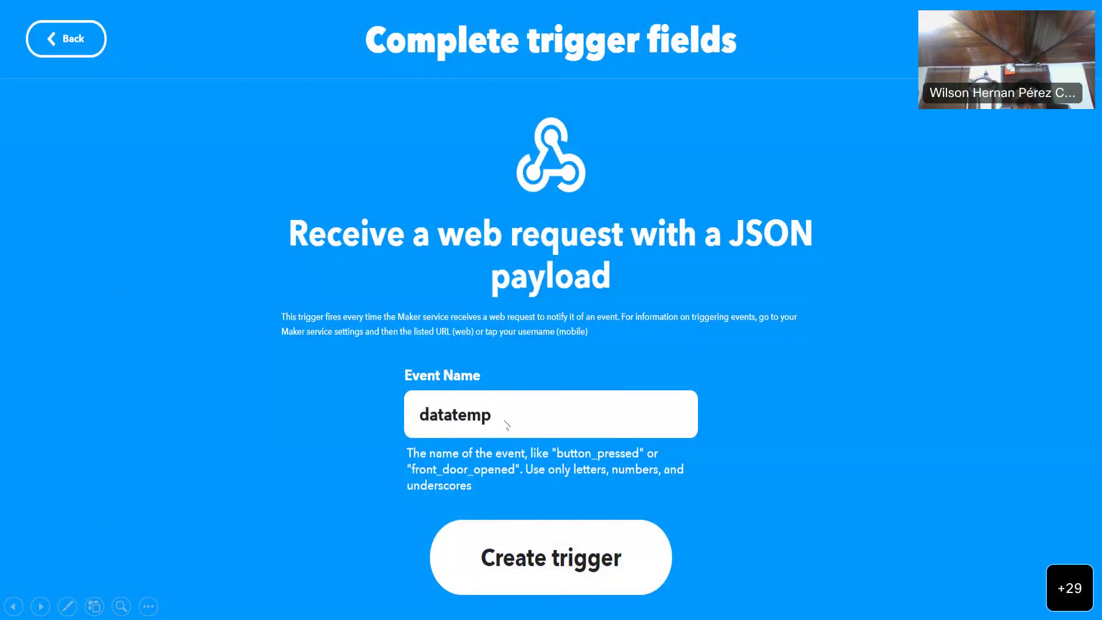
key(Right)
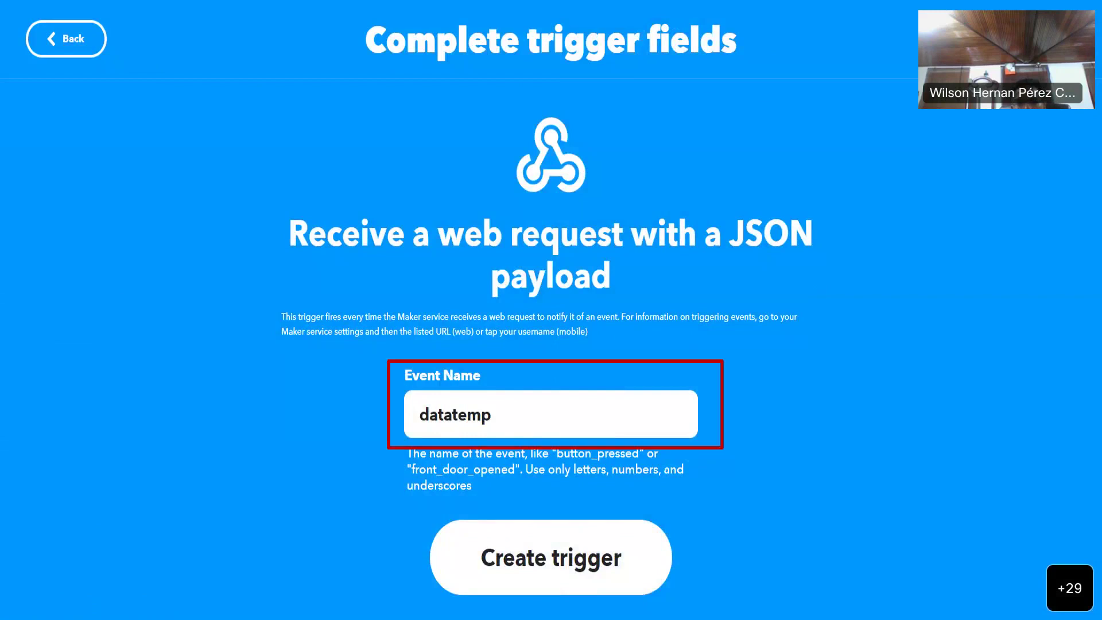
key(Right)
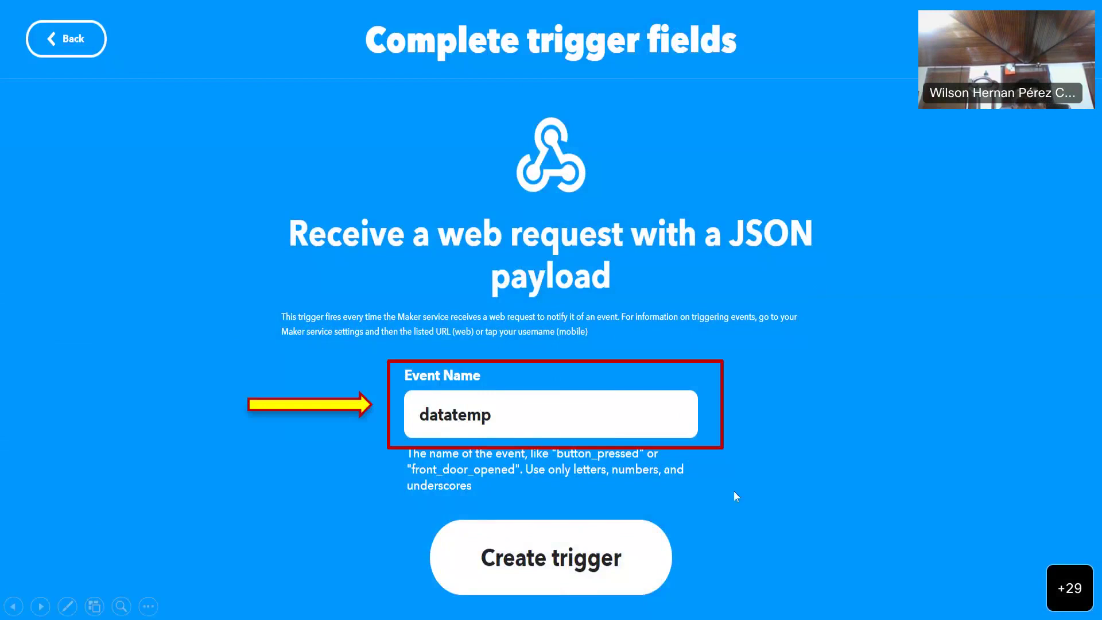
click(739, 474)
click(740, 473)
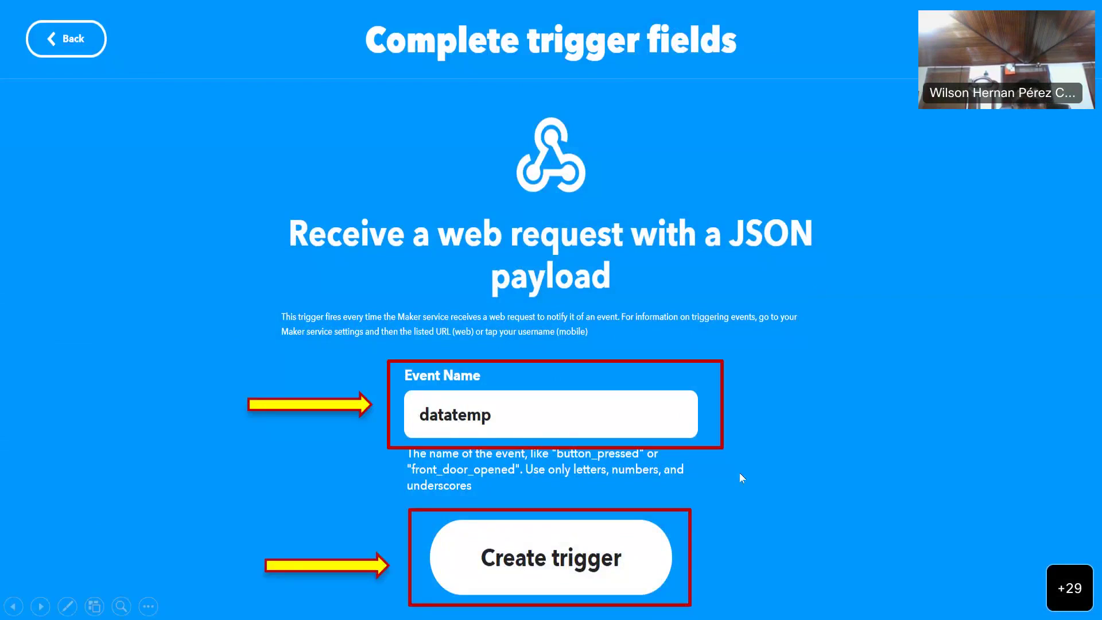
Present the Then That slide and the "google" service search slide with Google Sheets highlighted.
key(Right)
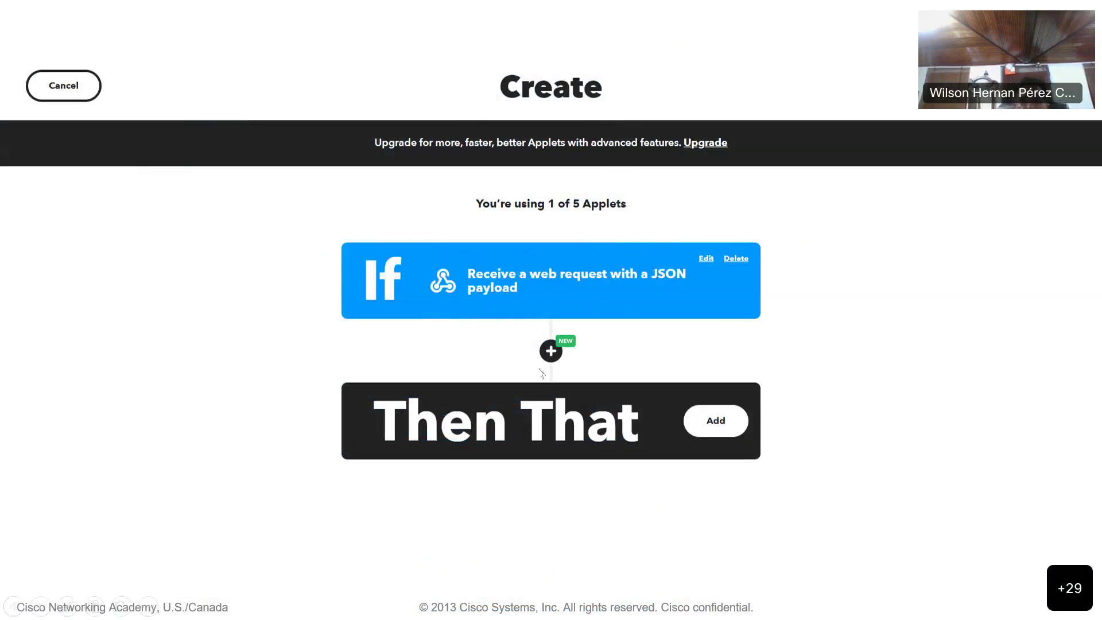
click(793, 389)
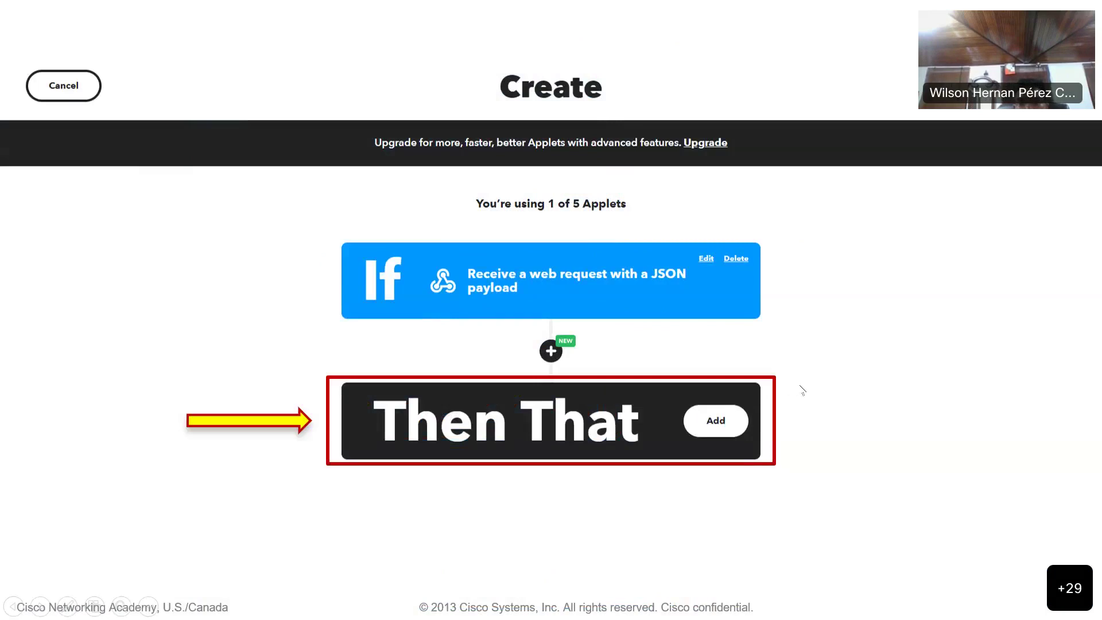
click(837, 383)
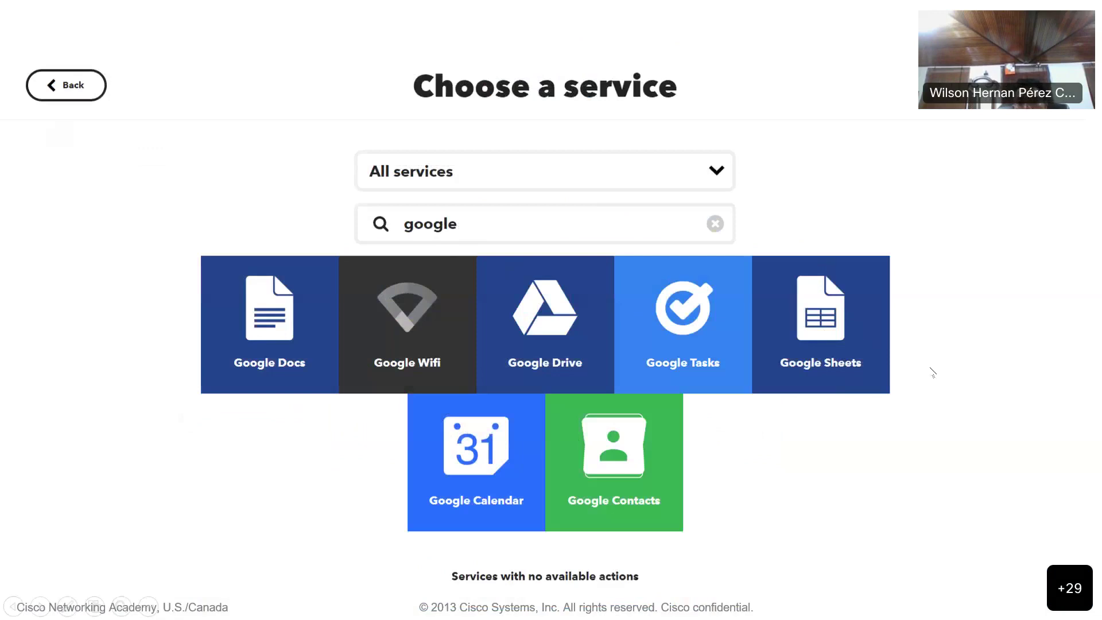
key(Right)
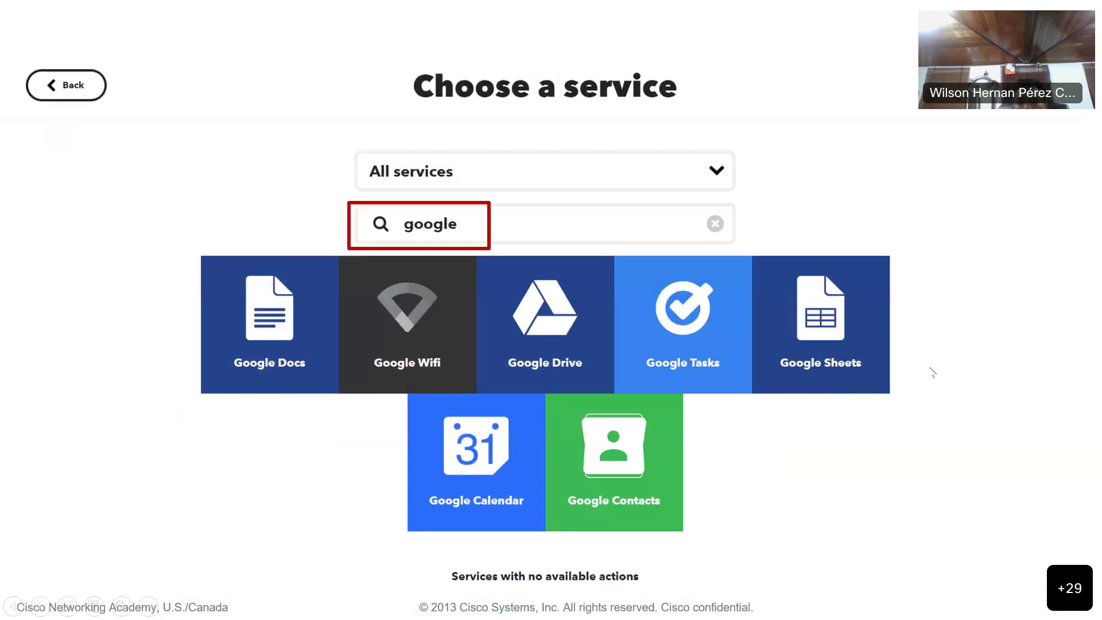
key(Right)
key(Right)
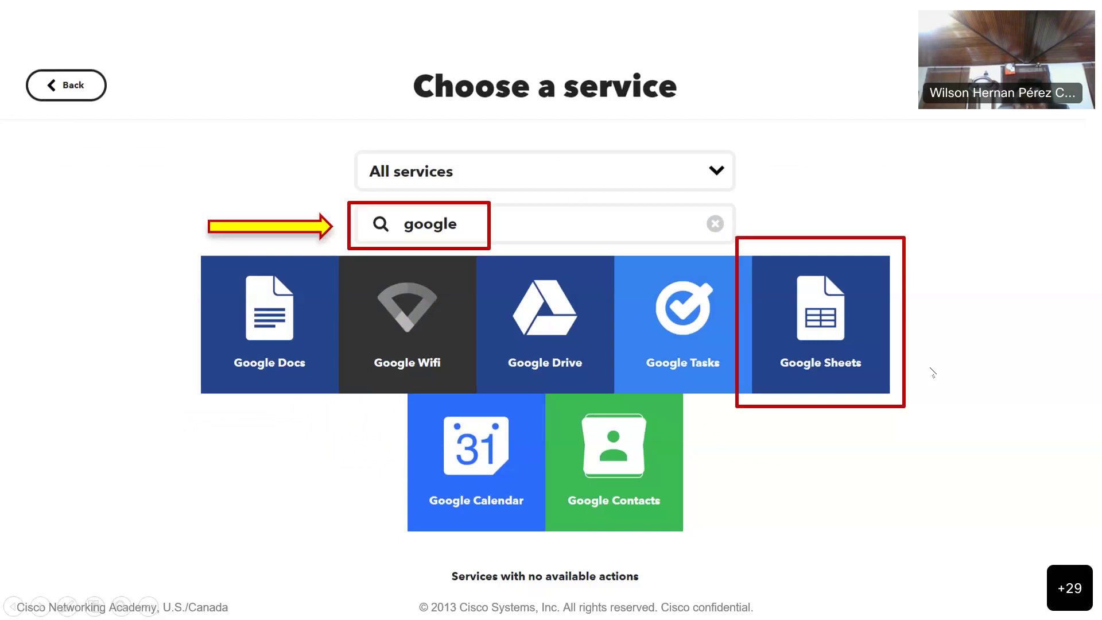
key(Right)
Present the Google Sheets action slide for the JSON payload applet, highlighting "Add row to spreadsheet".
key(Right)
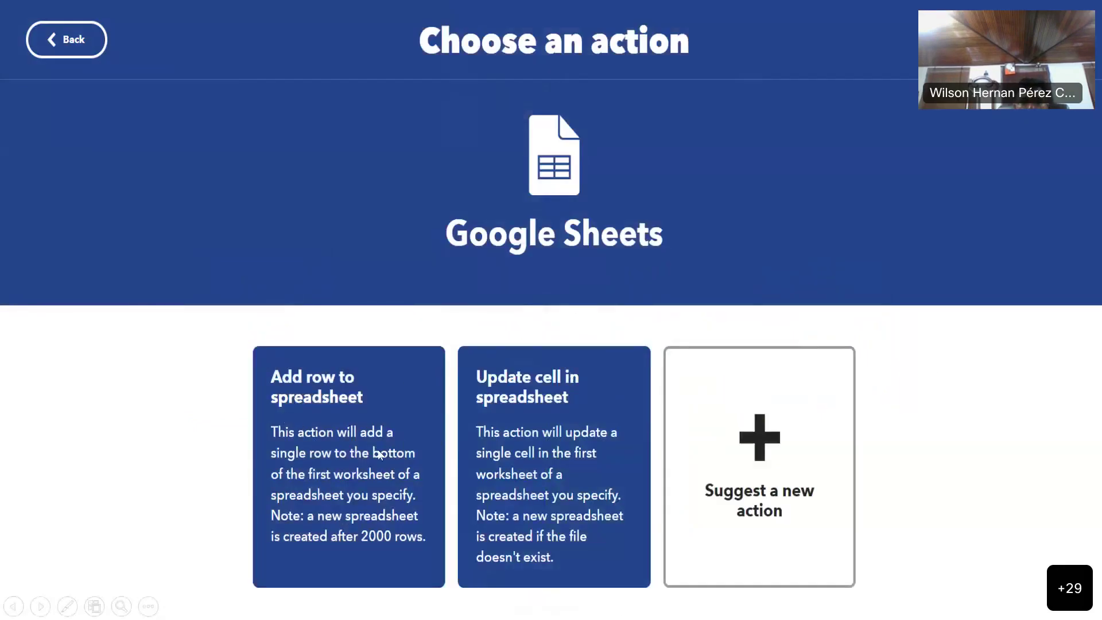
key(Right)
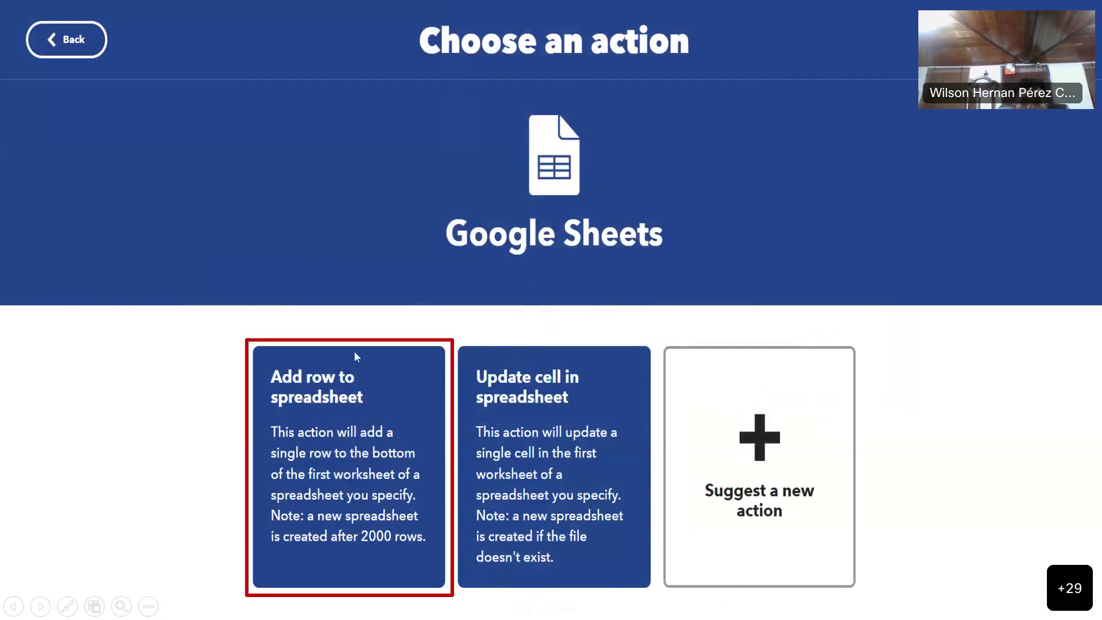
key(Right)
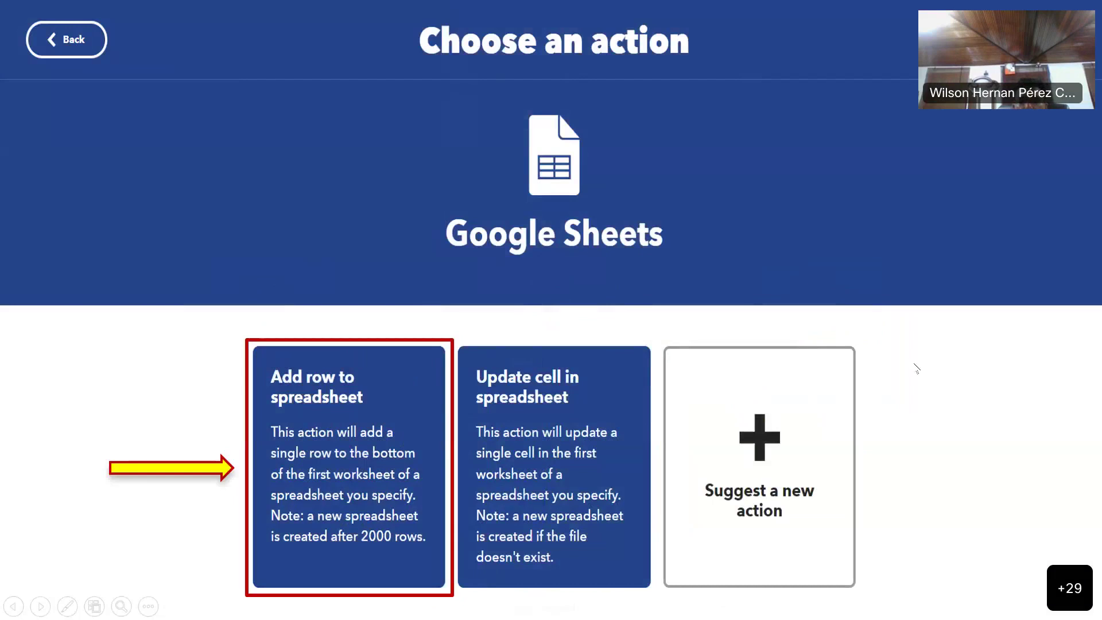
Present the "Complete action fields" slides, highlighting the spreadsheet name "DatosSensorTemp".
key(Right)
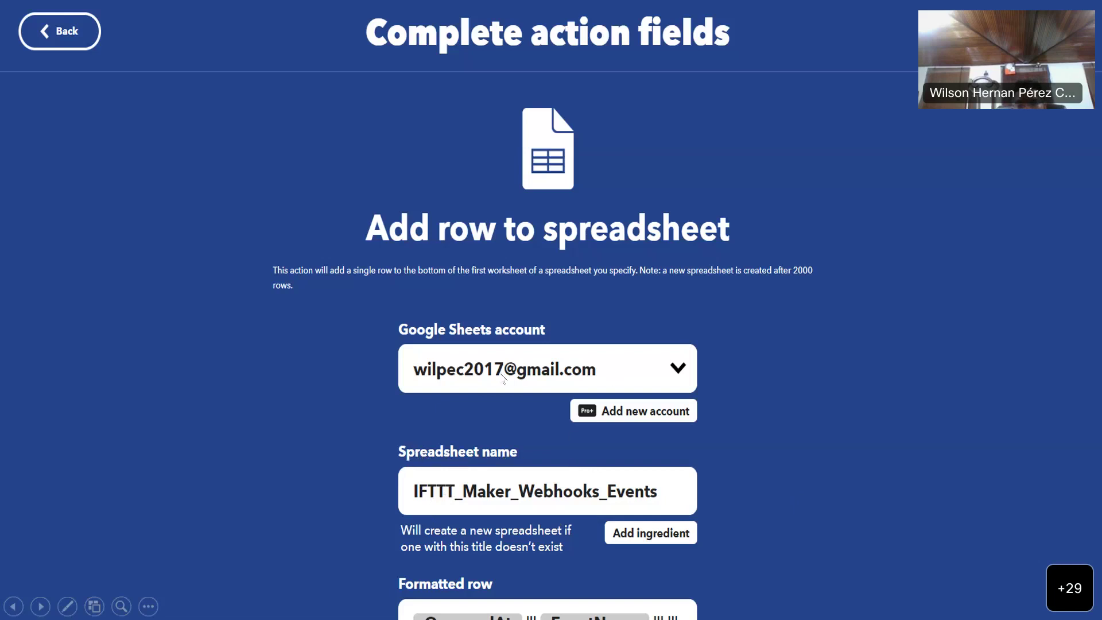
click(772, 366)
click(786, 401)
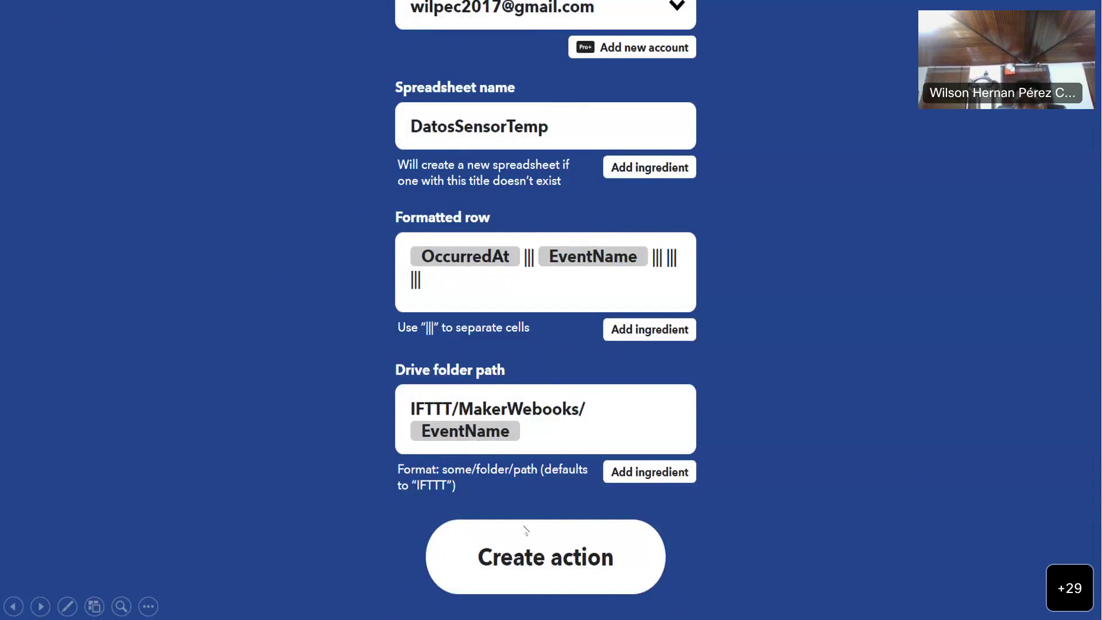
click(726, 482)
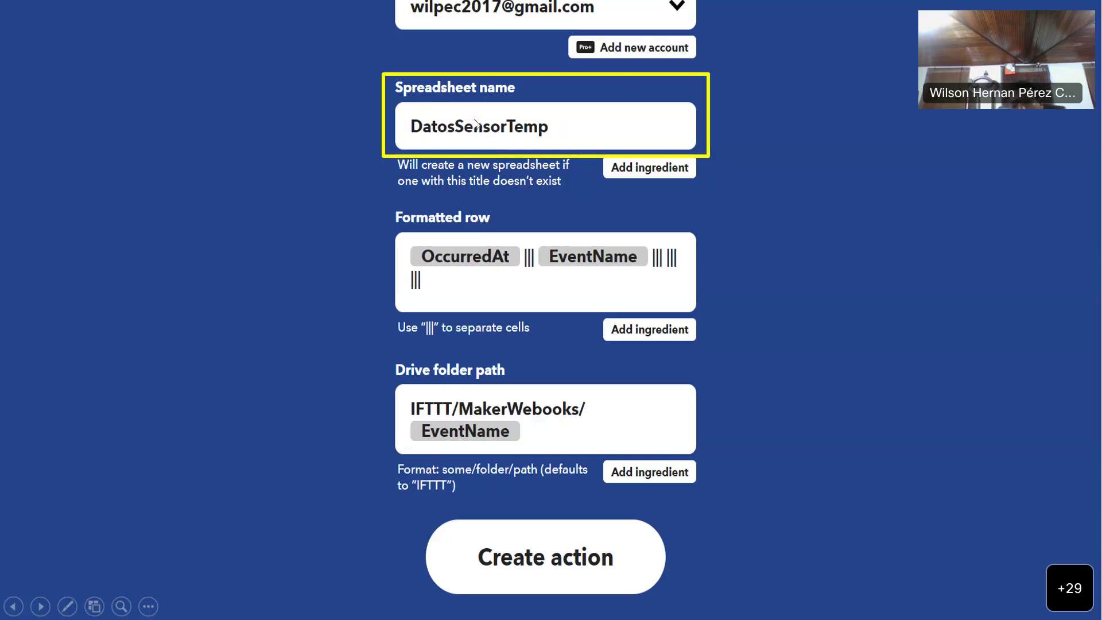
click(498, 136)
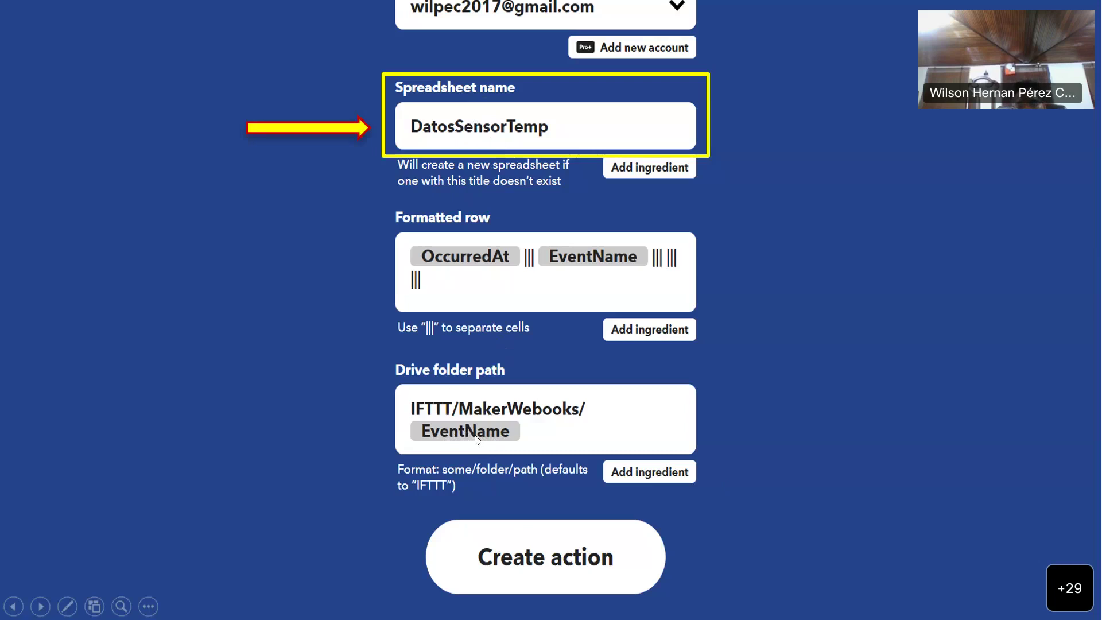
Present the If/Then summary slide and the "Review and finish" slide, highlighting Continue, the notifications switch and Finish.
key(Right)
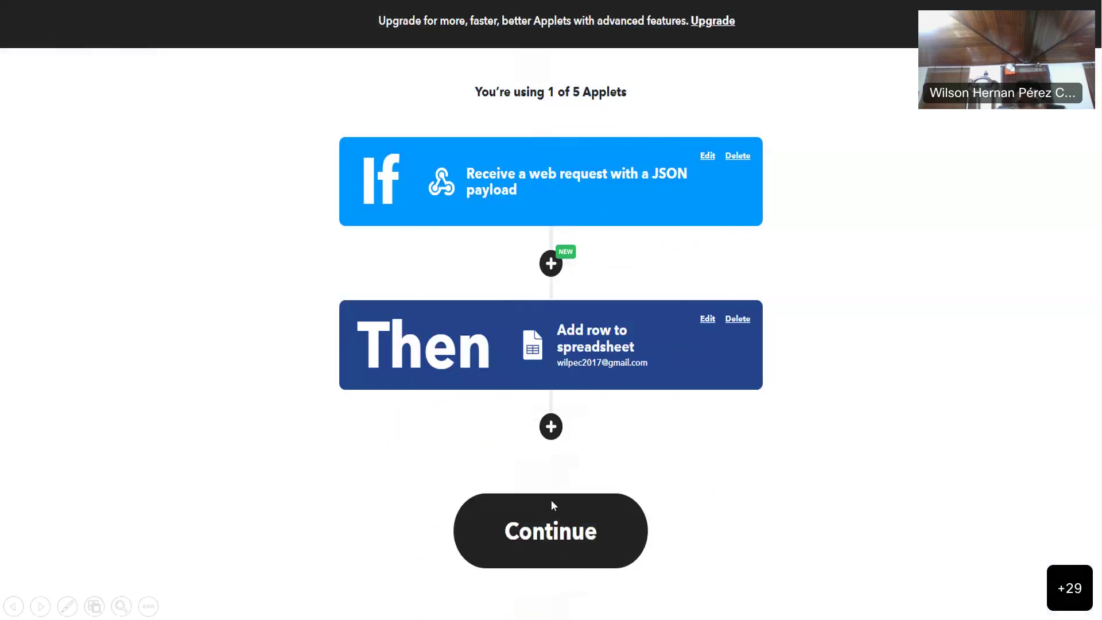
click(691, 459)
click(690, 459)
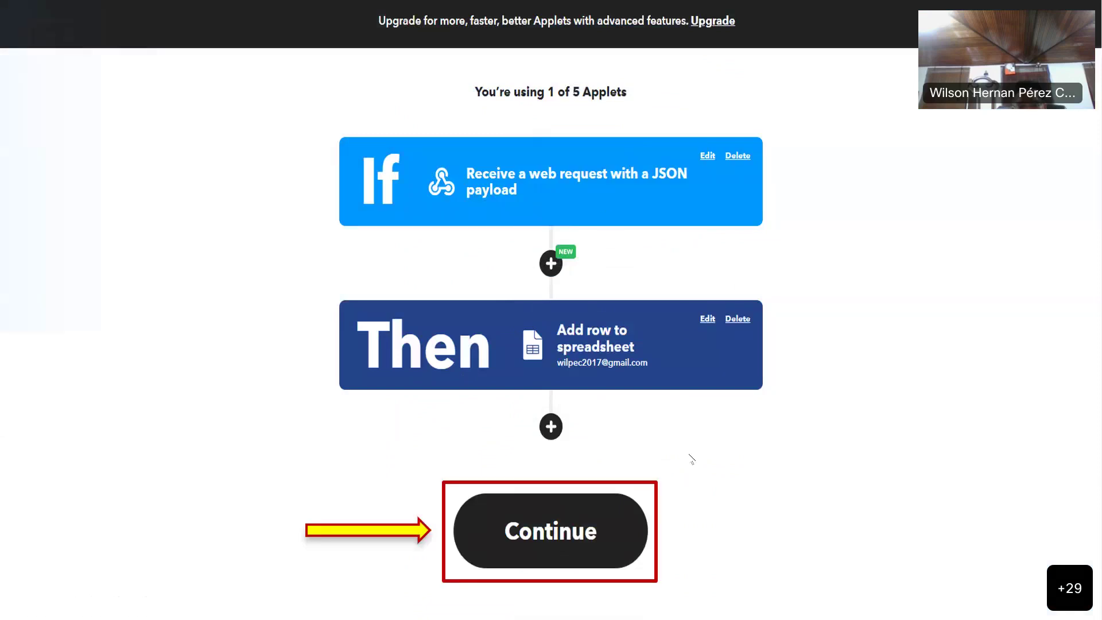
click(690, 460)
click(712, 406)
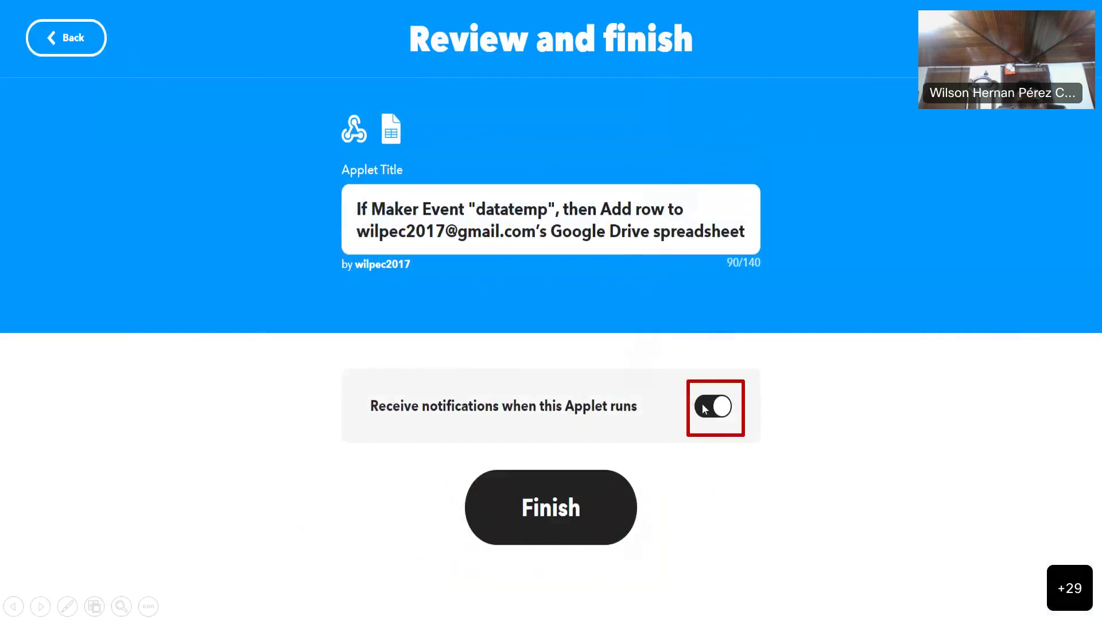
click(718, 414)
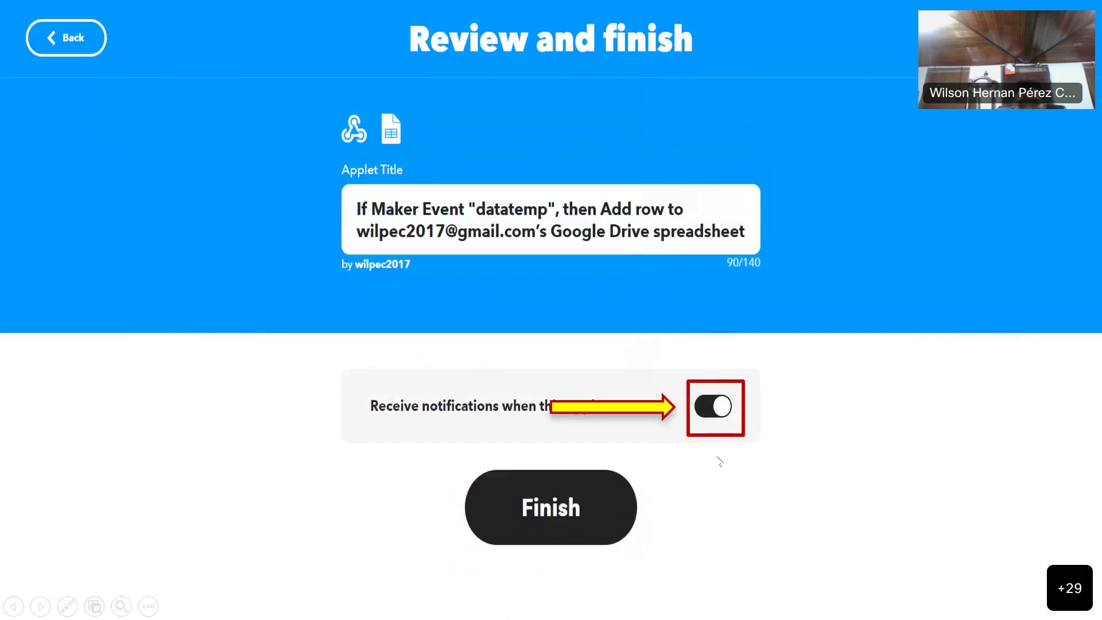
click(700, 486)
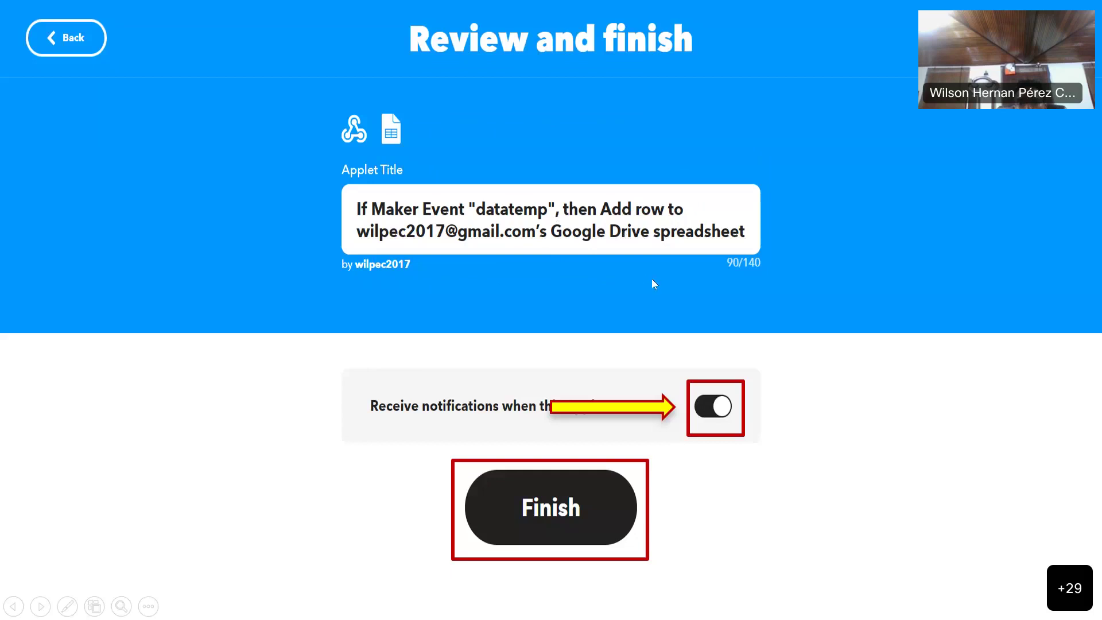
Present the connected applet slide with its Webhooks icon and the Webhooks integrations slide with Documentation highlighted.
click(834, 373)
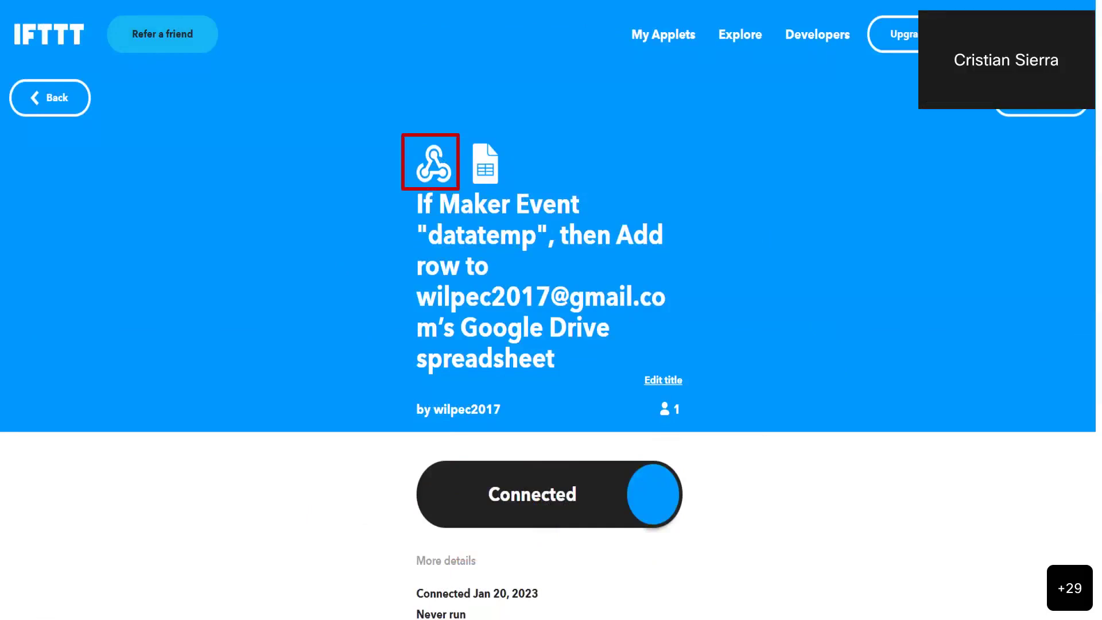
key(Right)
key(Right)
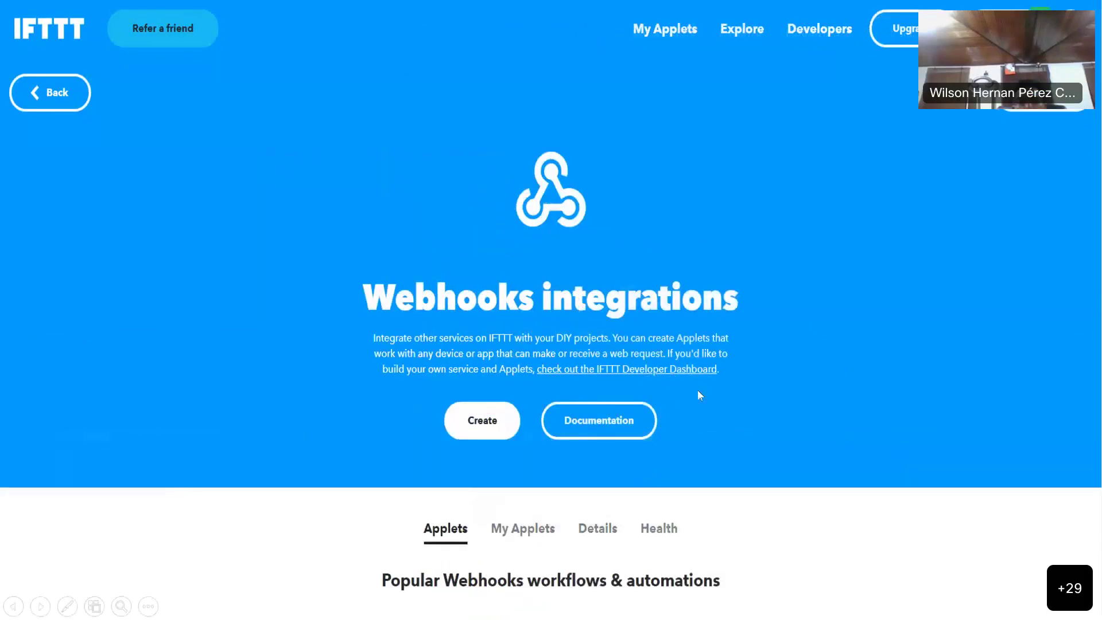
key(Right)
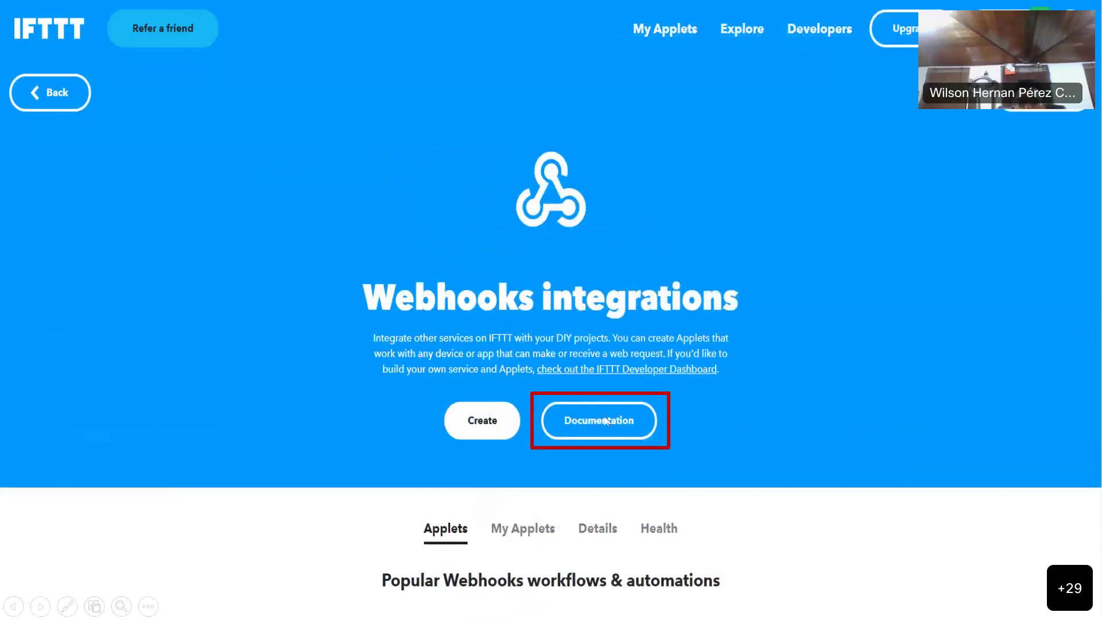
key(Right)
Present the Webhooks documentation slides with the service key and the {event} field of the 3 JSON values request.
key(Right)
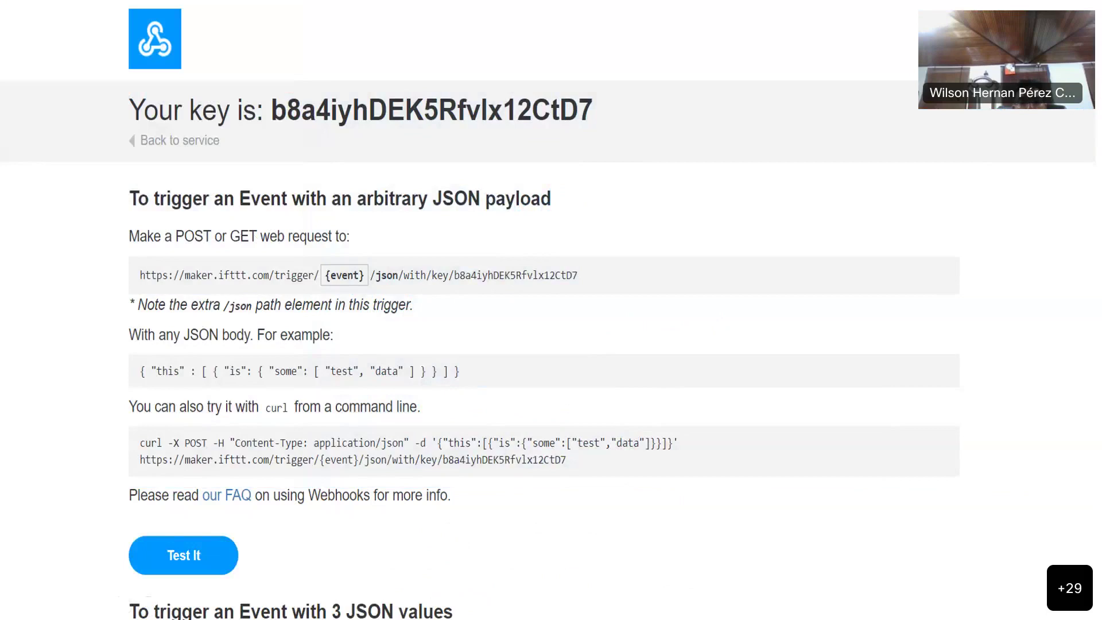
key(Right)
key(Right)
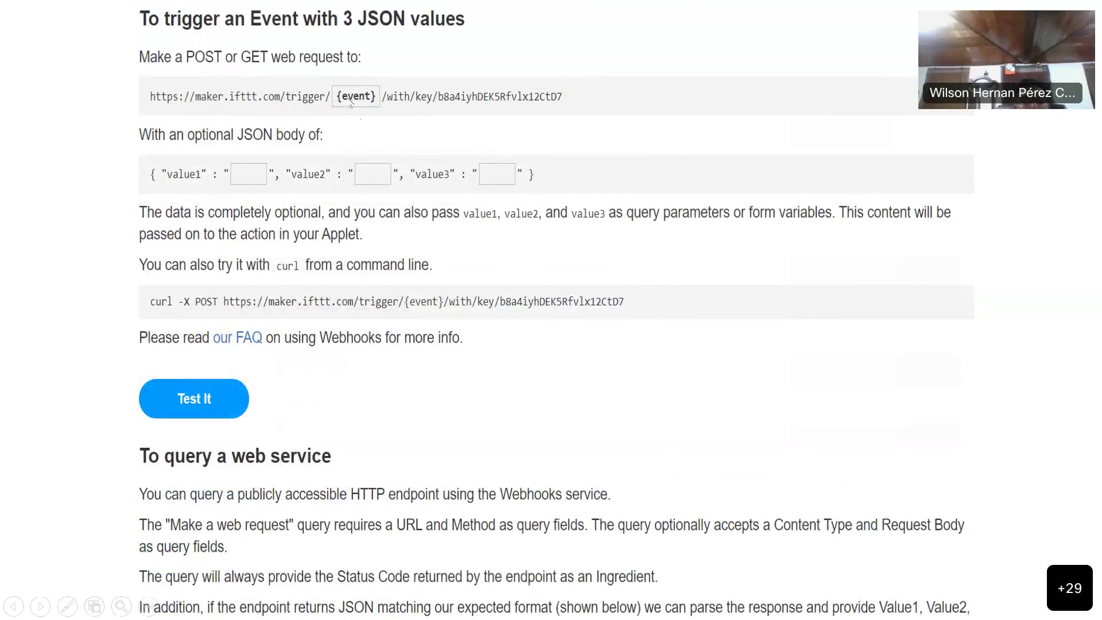
key(Right)
key(Right)
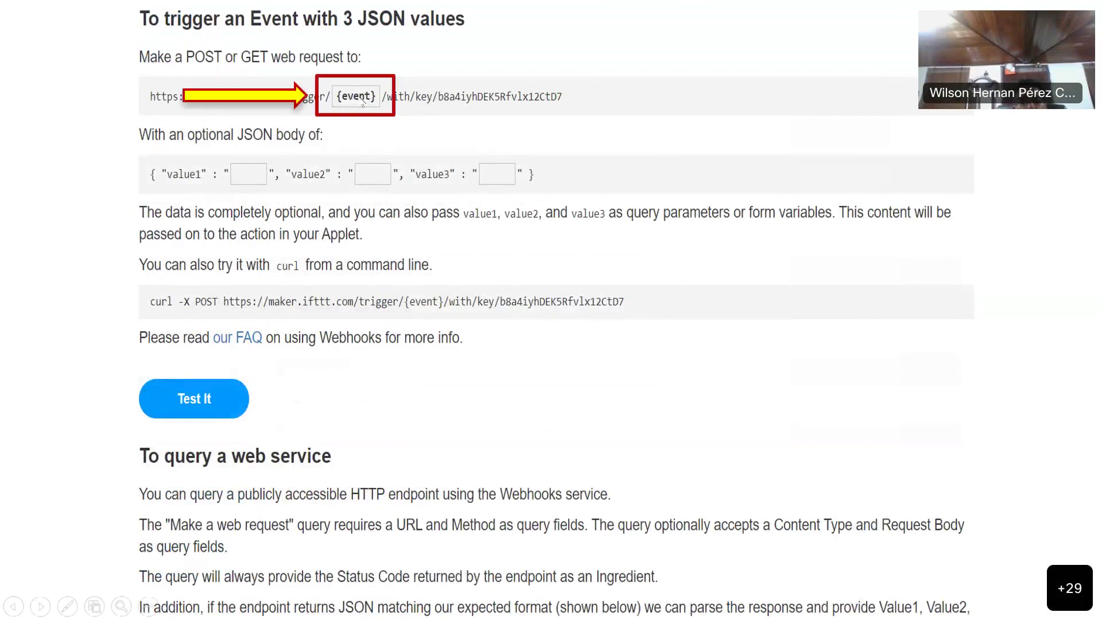
Present the applet title slide highlighting "datatemp" and the test request slide with value1 20 and value2 12.
key(Right)
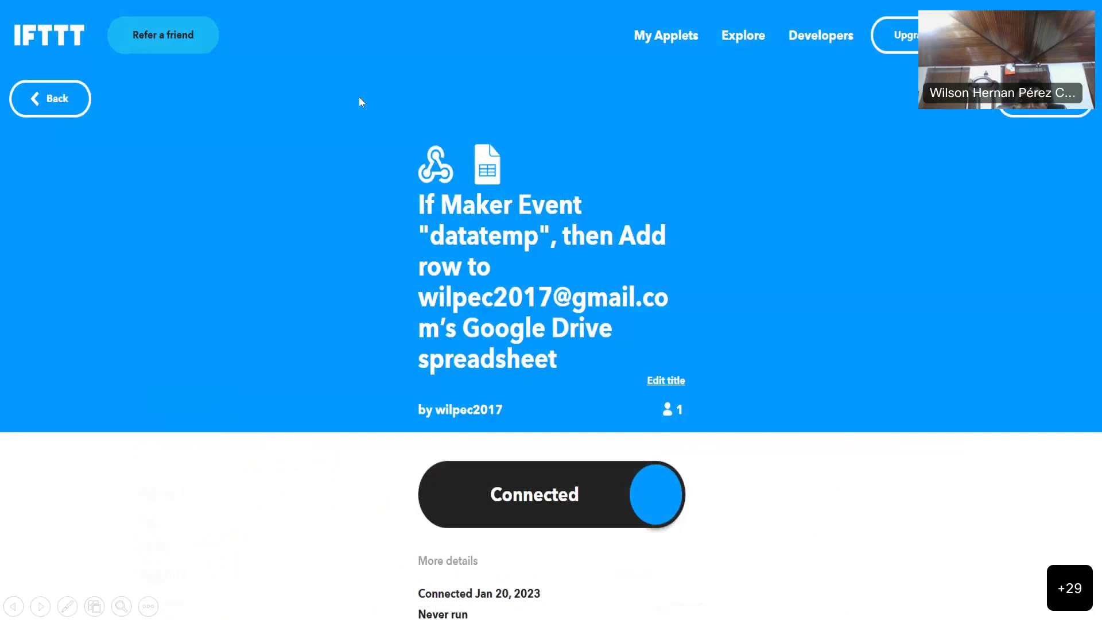
key(Right)
key(Right)
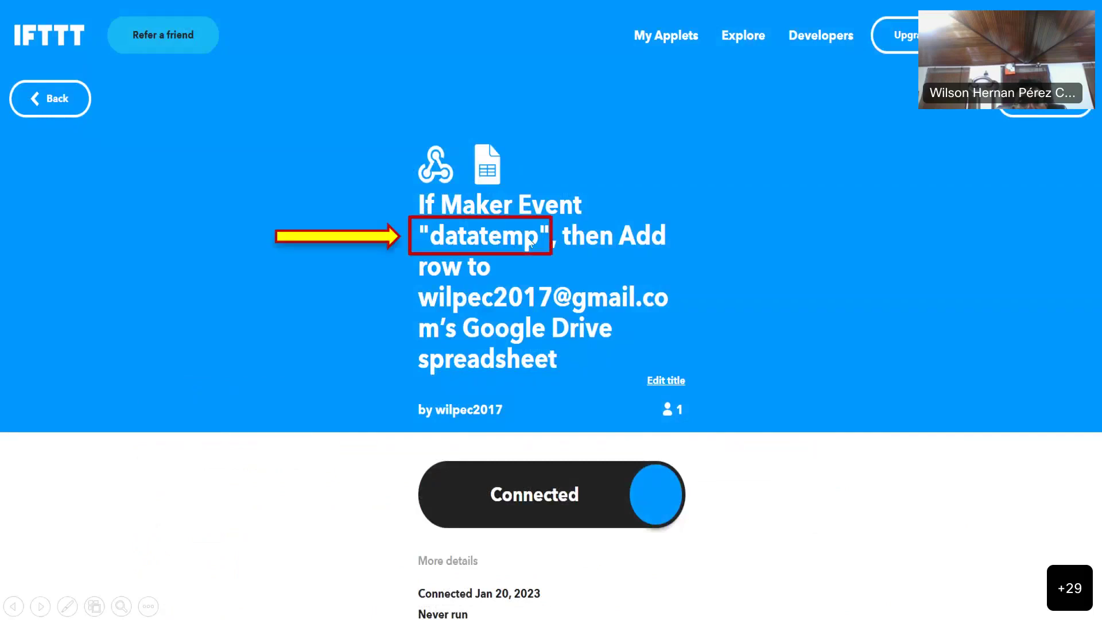
key(Right)
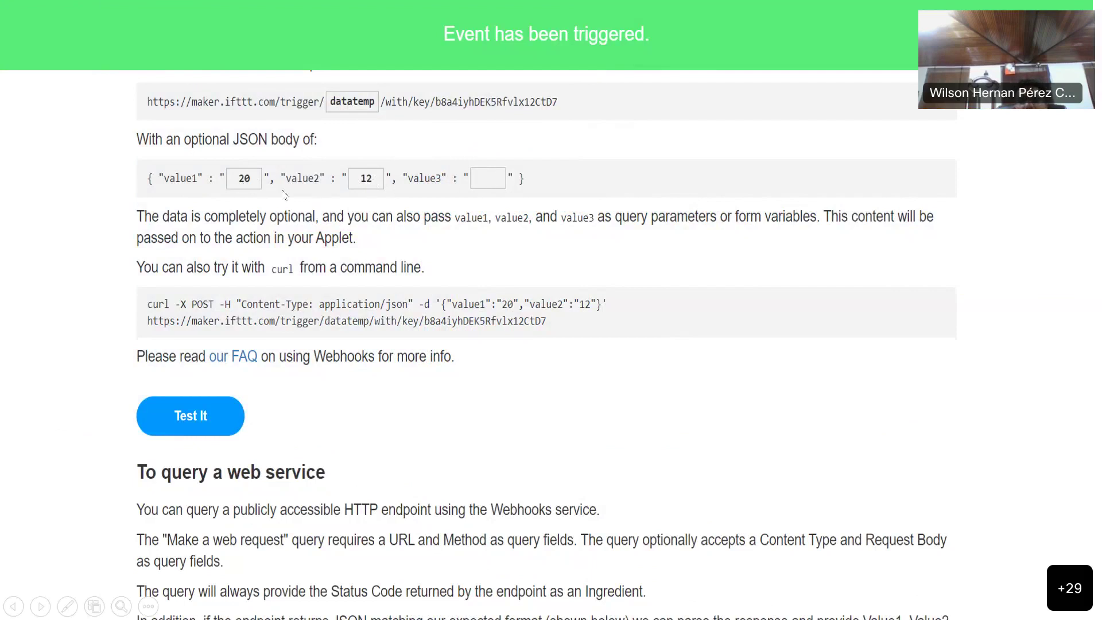
Present the triggered test event slide highlighting "Test It", and the Drive slide highlighting the DatosSensorTemp file.
click(465, 202)
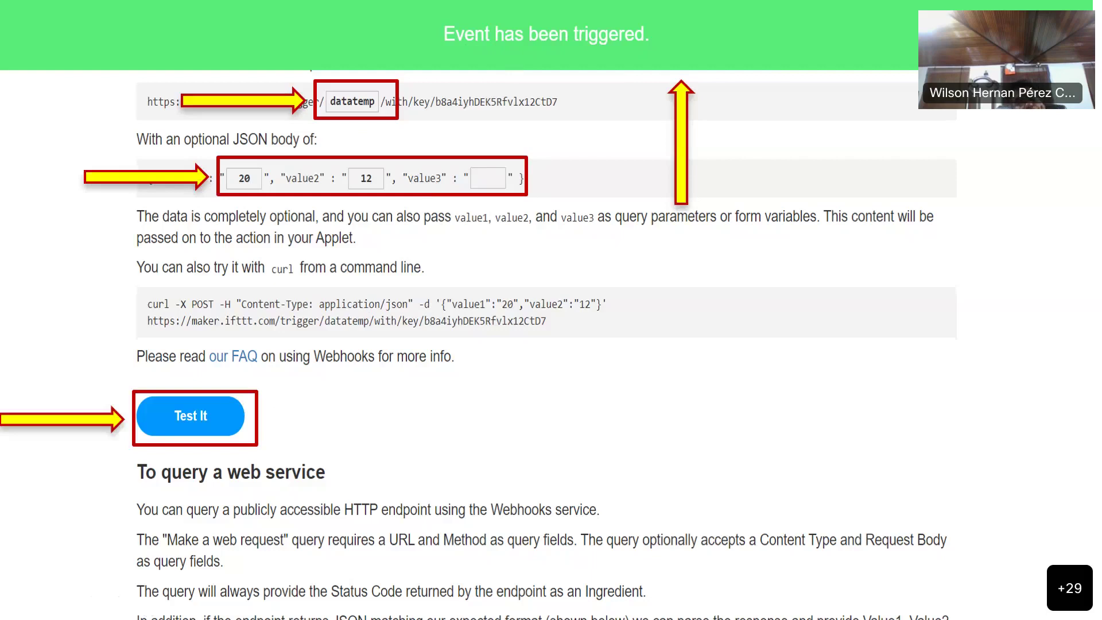
key(Right)
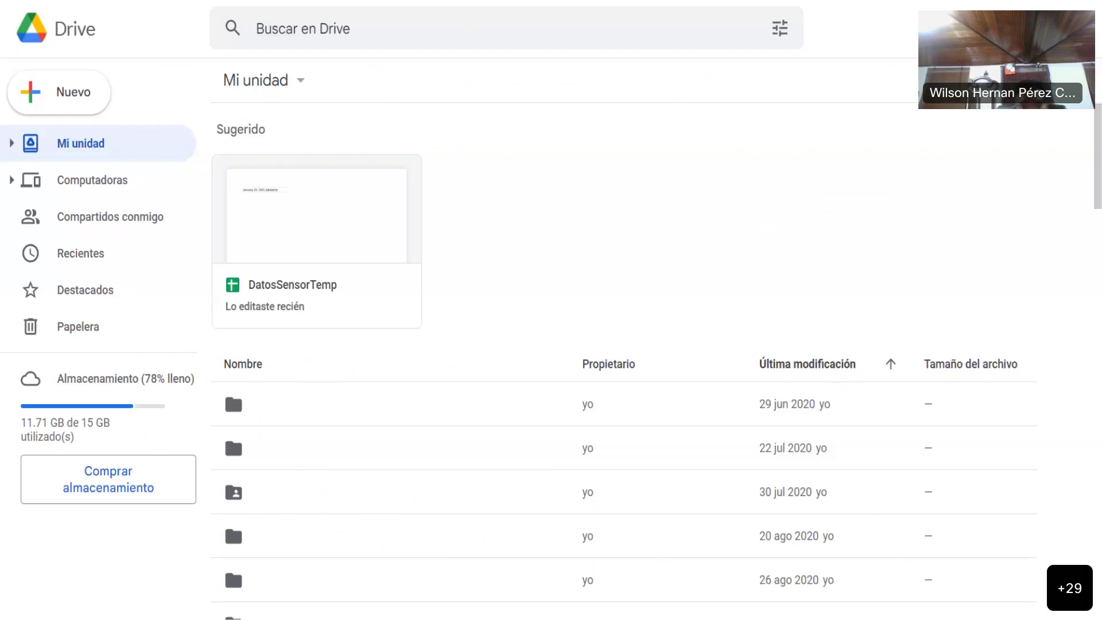
click(331, 253)
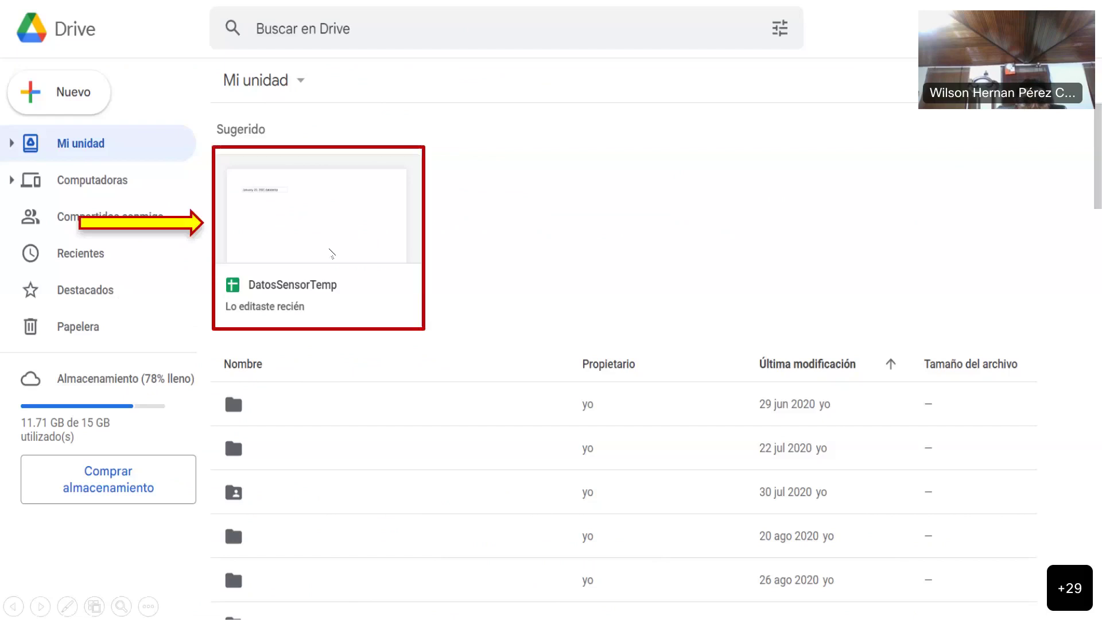
click(332, 253)
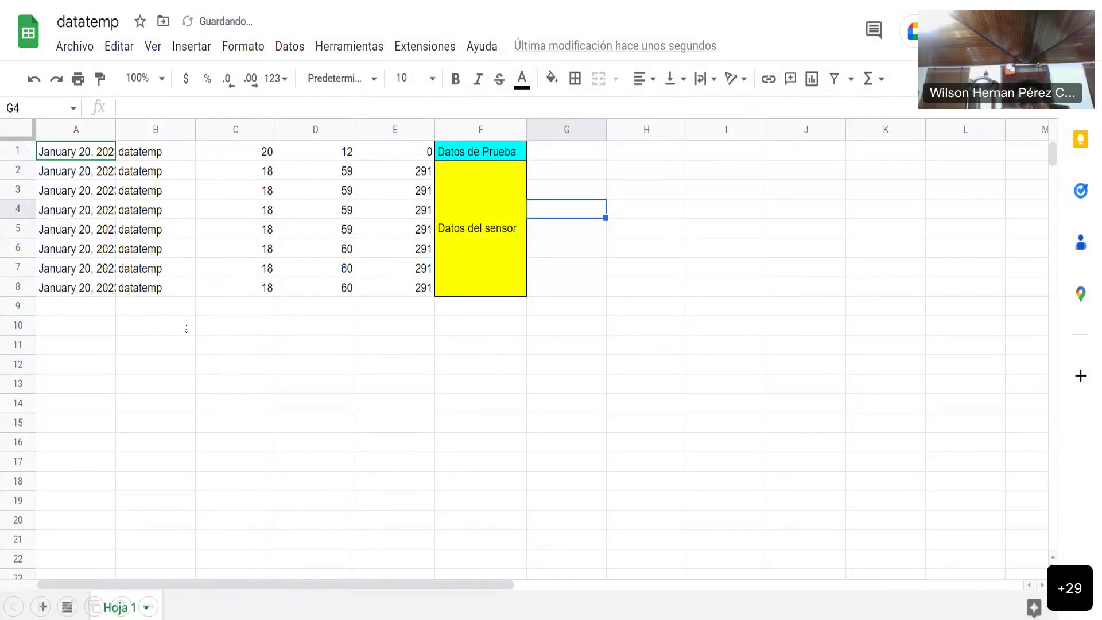
Finish the datatemp spreadsheet slide, end the slide show, and show the Ifttt_drive.py script in Thonny.
key(alt+Tab)
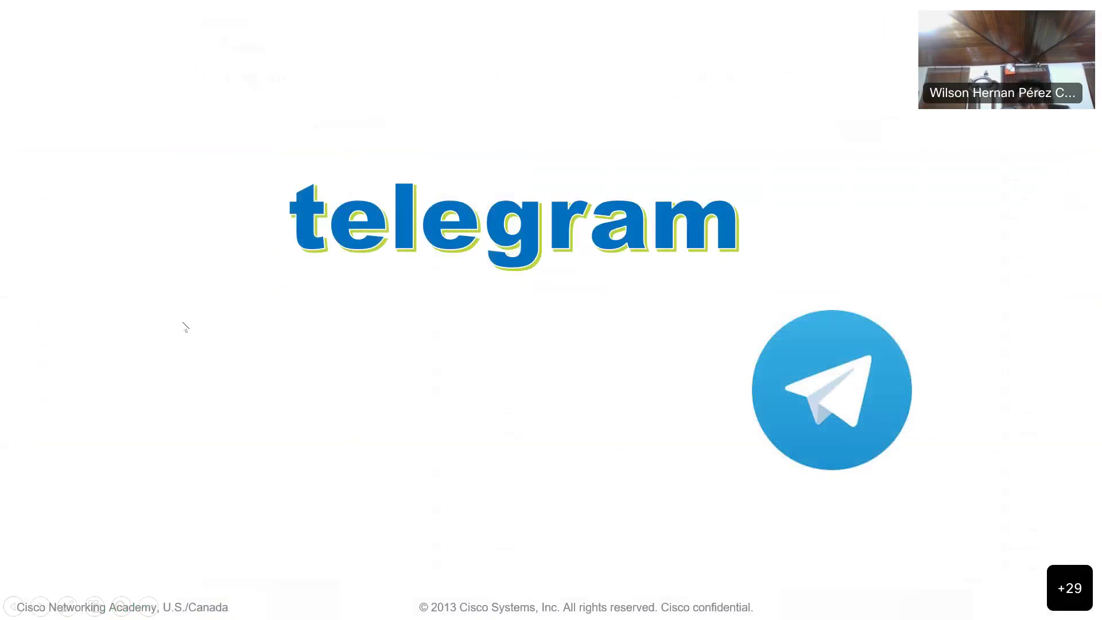
key(Escape)
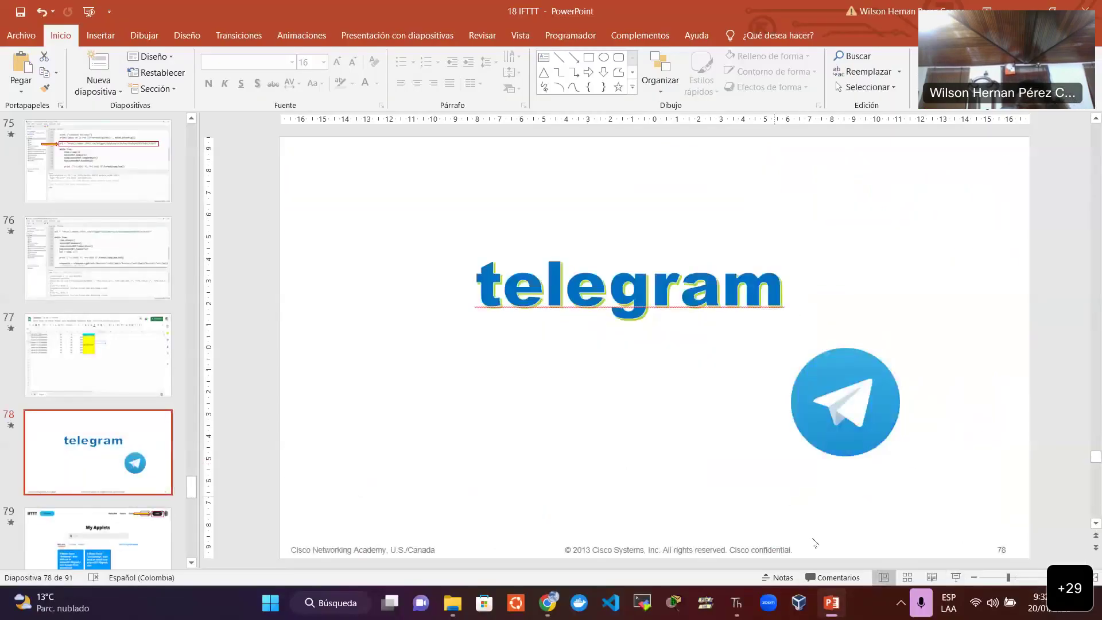
click(736, 603)
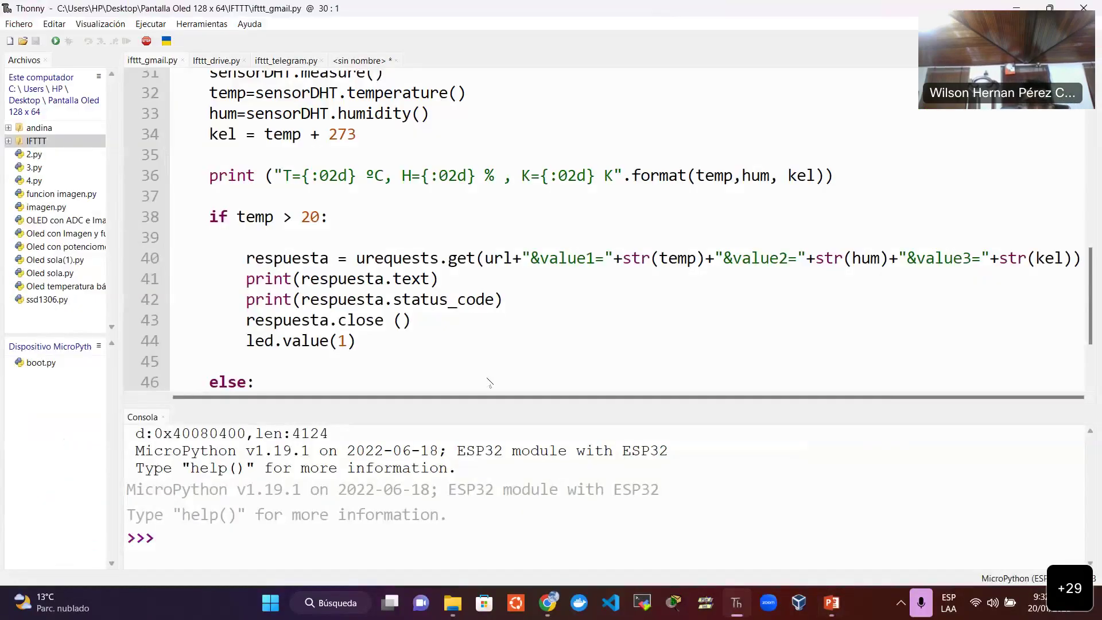
scroll(489, 382, up, 3)
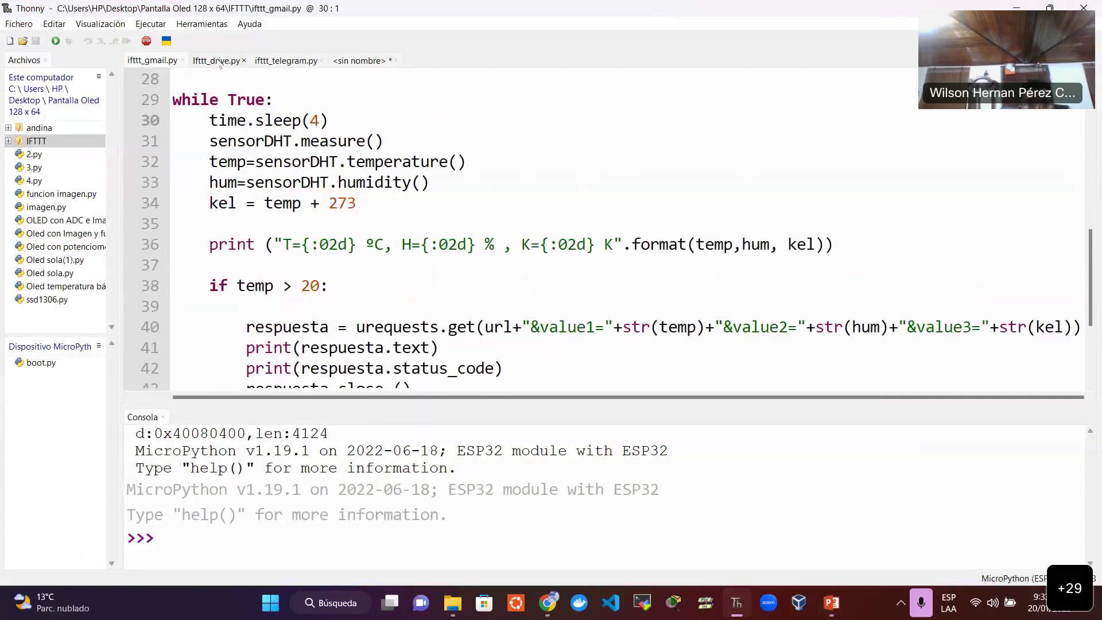
click(217, 60)
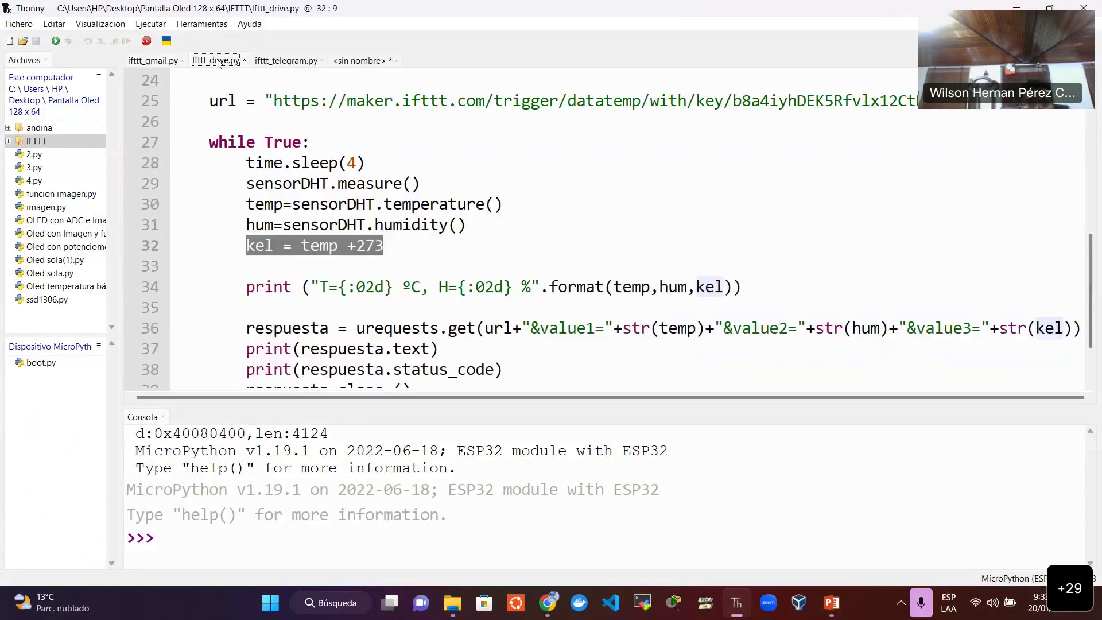
Switch to Chrome, go from Gmail to Google Drive, and open the datatemp spreadsheet.
click(548, 602)
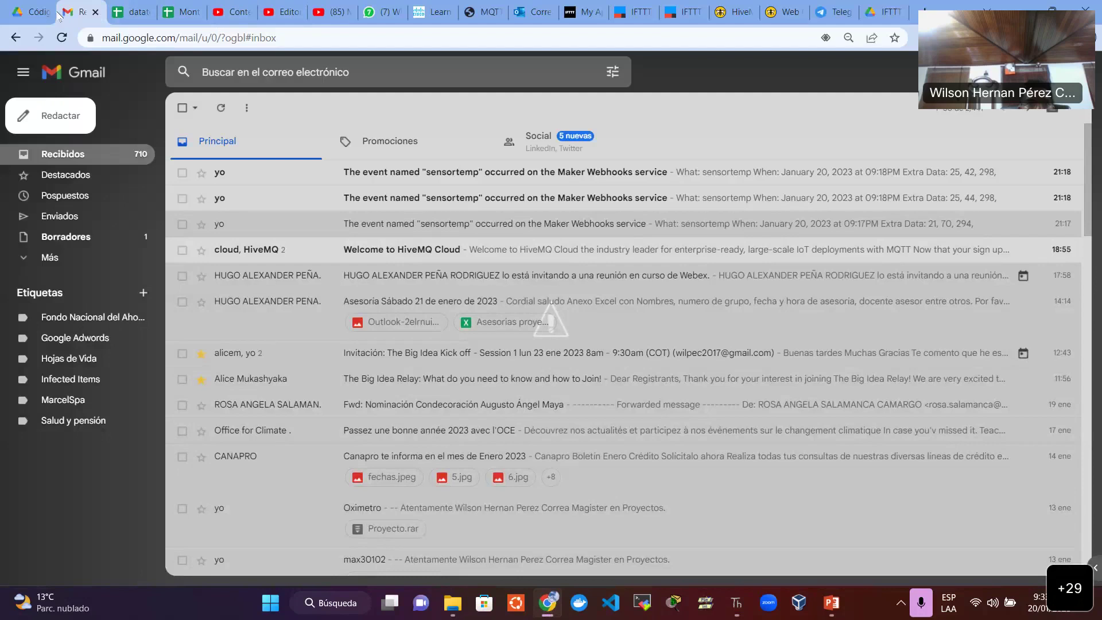
click(1028, 72)
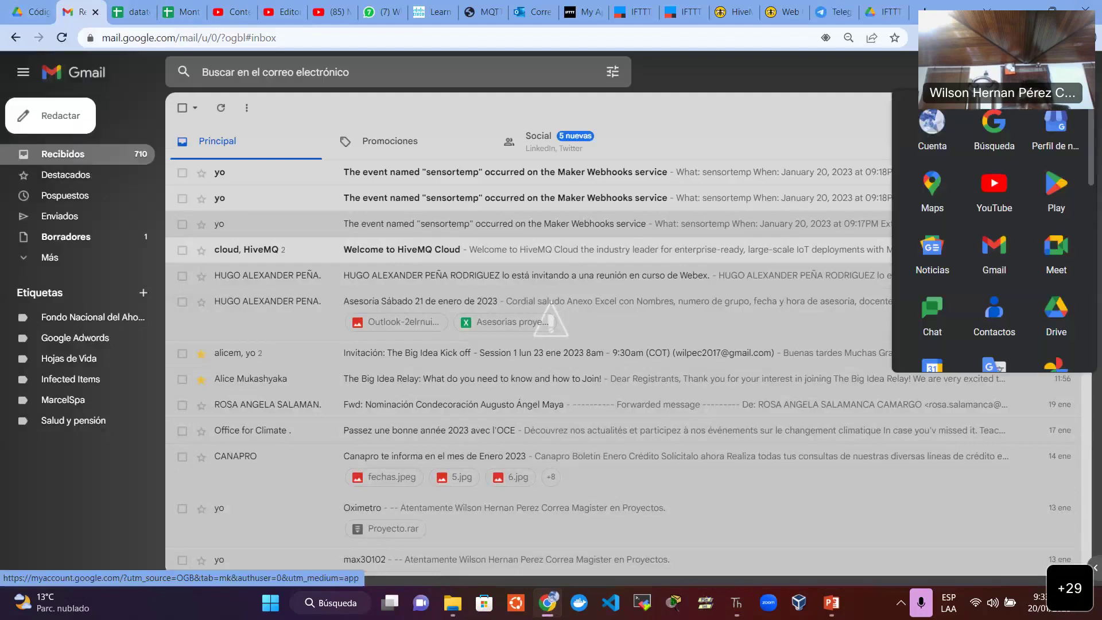
click(1057, 309)
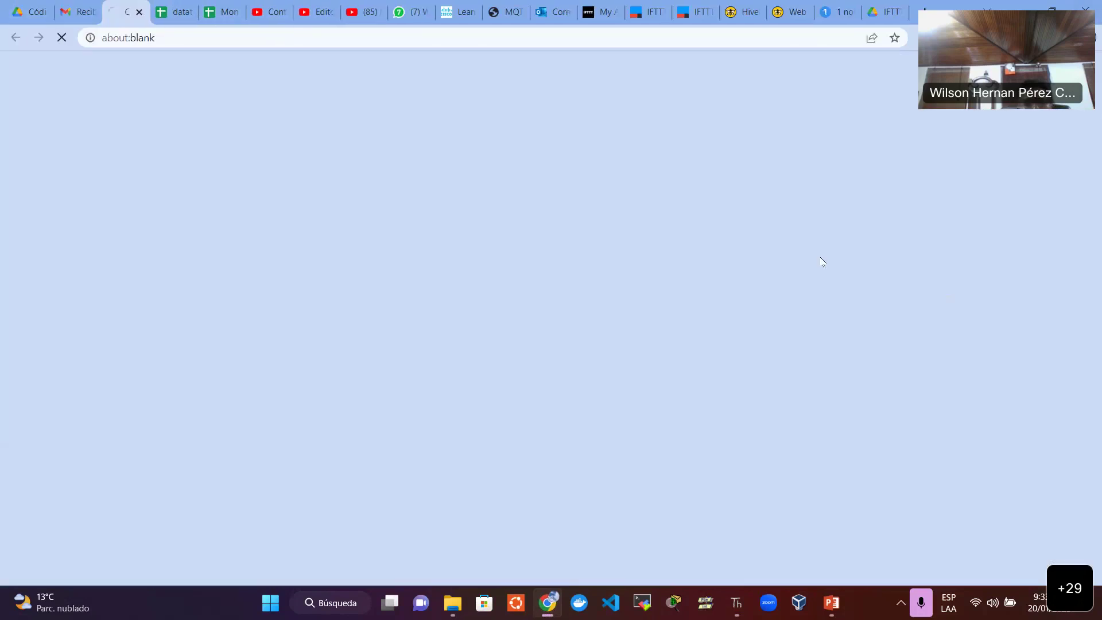
double_click(303, 253)
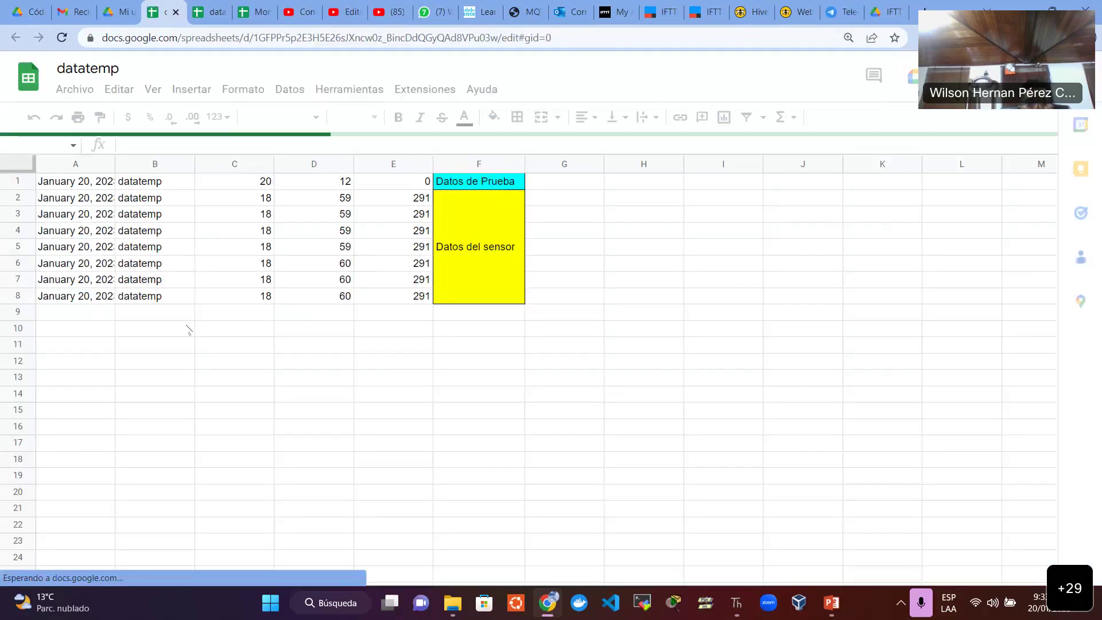
Run Ifttt_drive.py in Thonny and review its sensor loop and webhook request code while it executes.
click(734, 603)
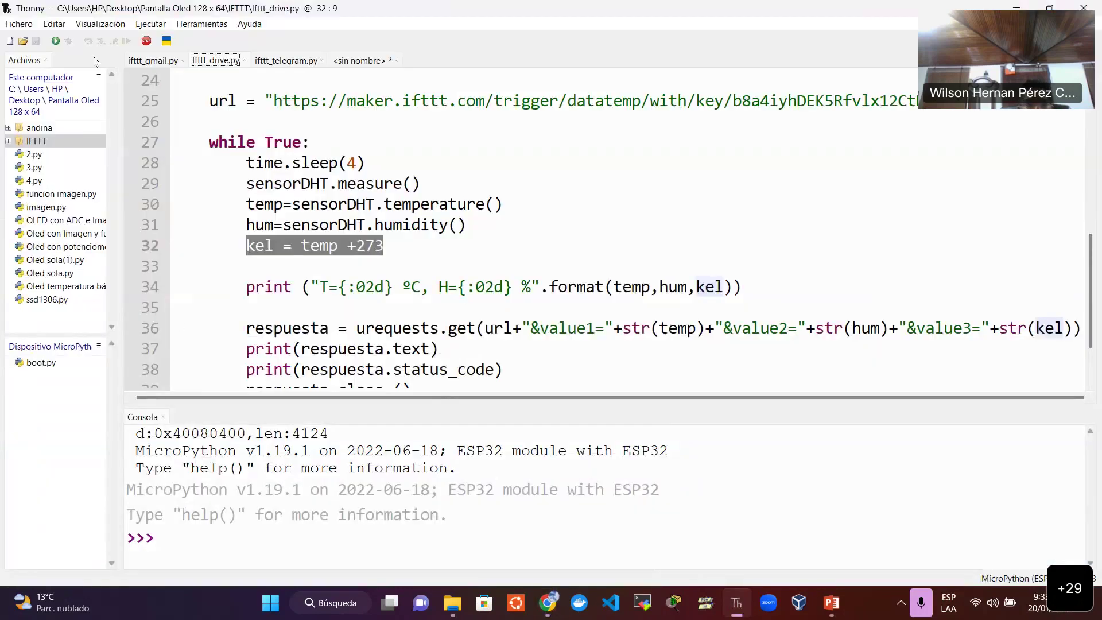
click(56, 42)
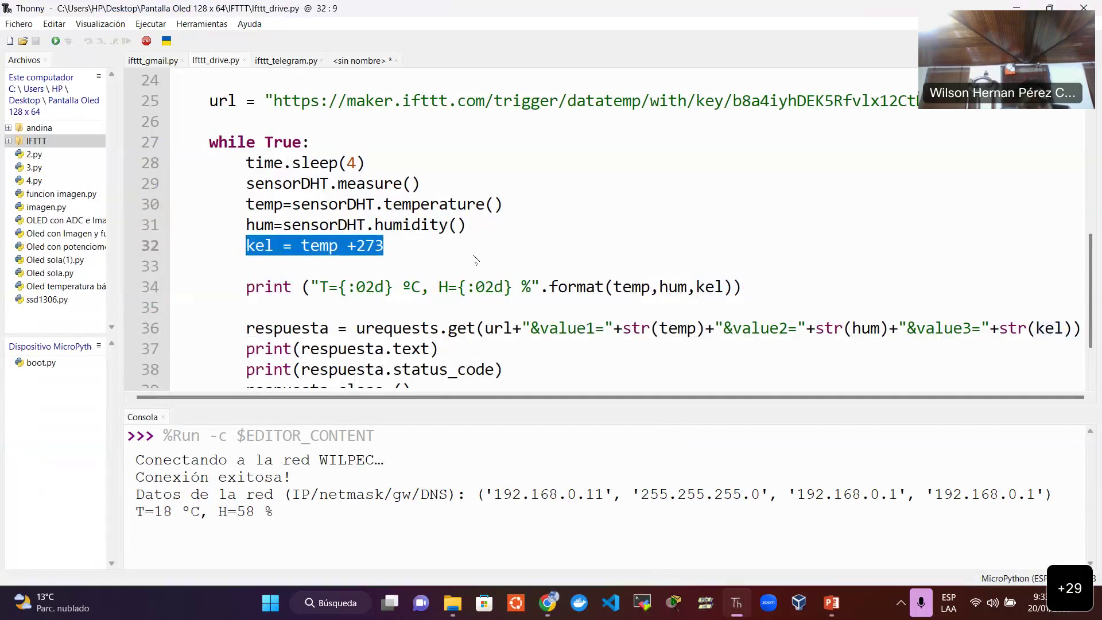
scroll(473, 259, down, 2)
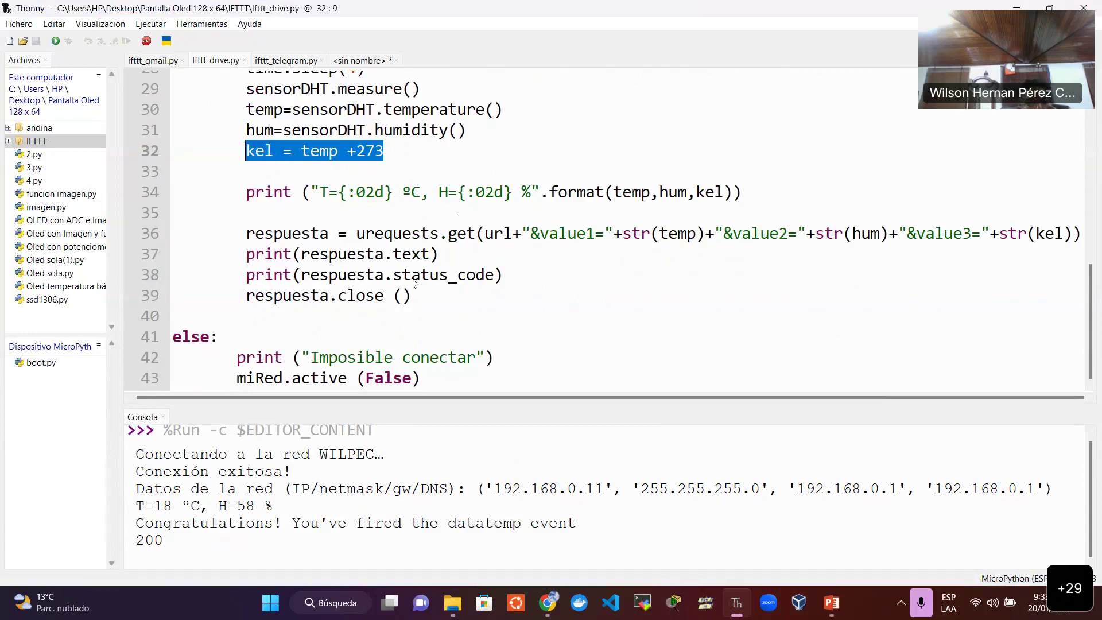
scroll(415, 283, up, 4)
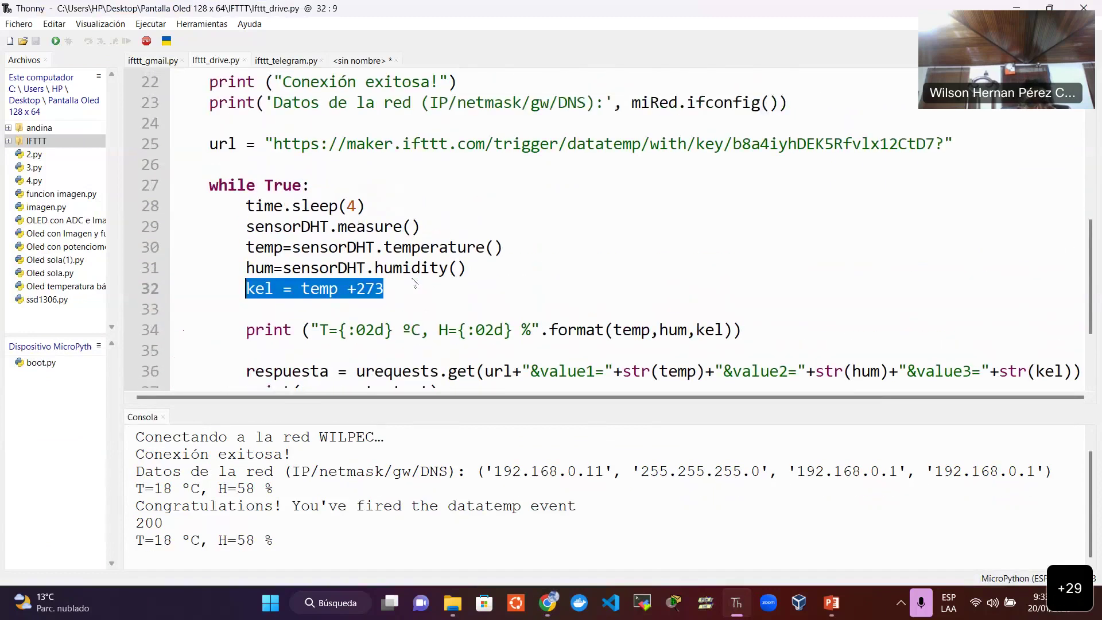
scroll(415, 281, down, 4)
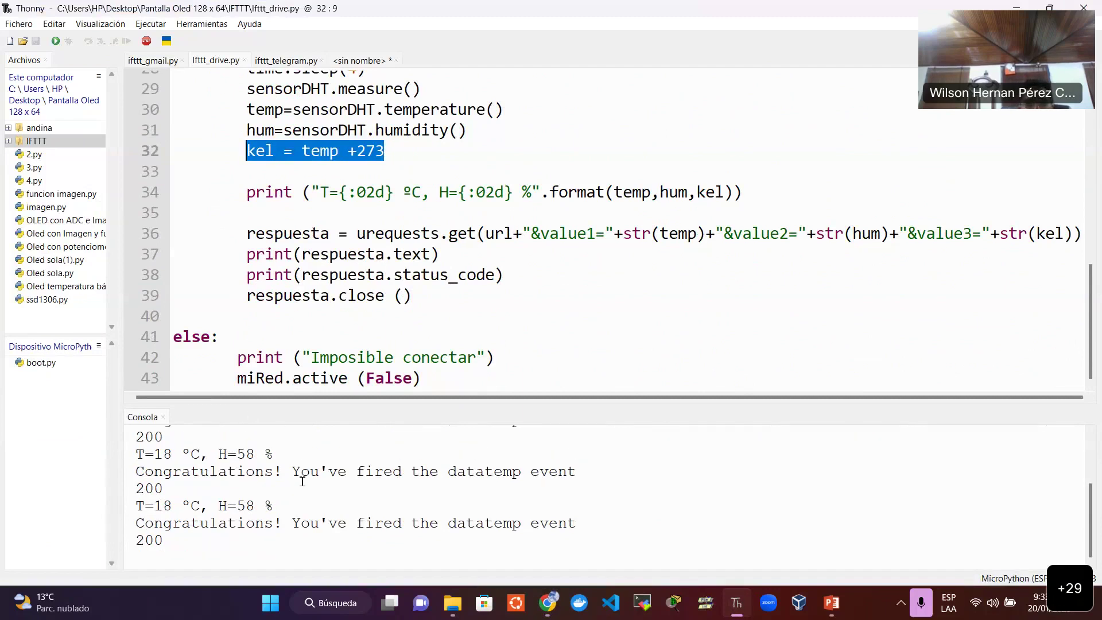
Compare the rows logged in the datatemp spreadsheet in Chrome with the sensor readings in the Thonny console.
click(550, 603)
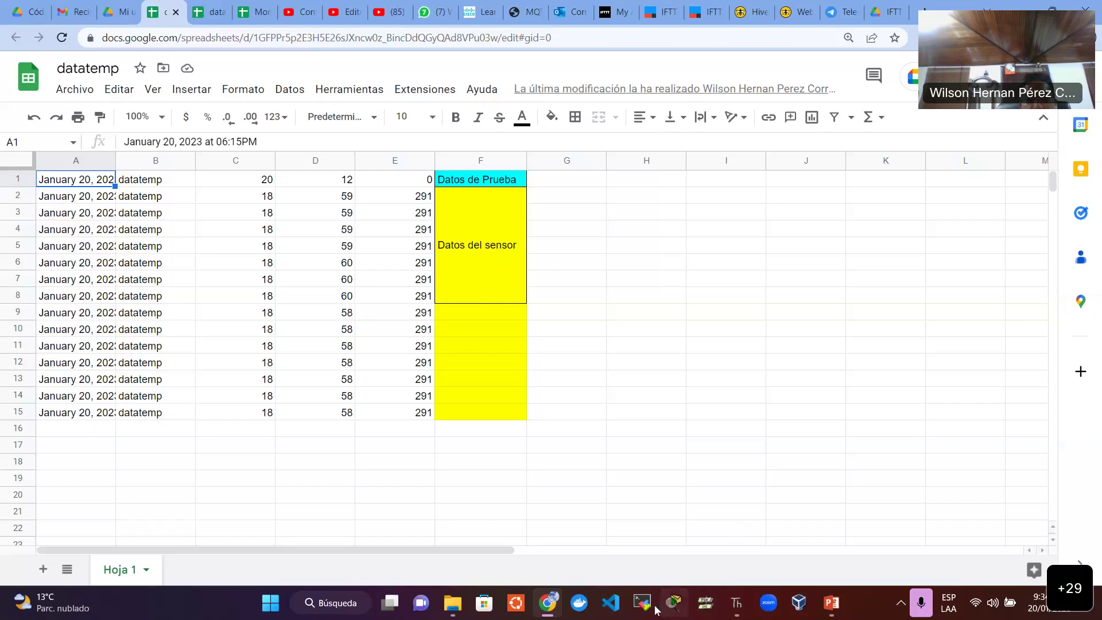
click(736, 603)
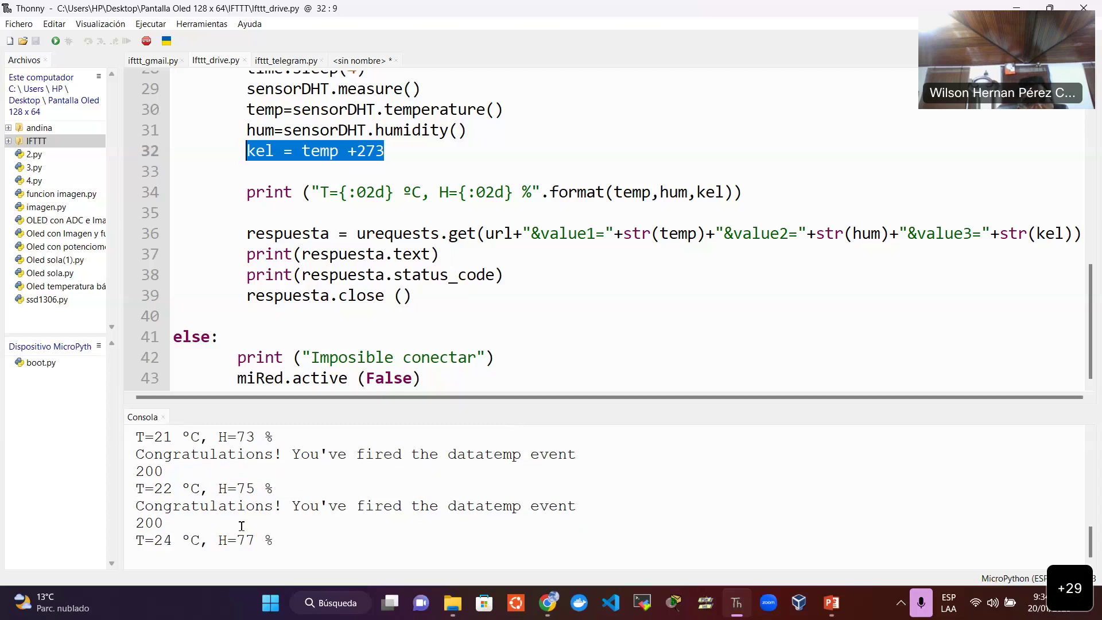
click(552, 600)
scroll(462, 468, down, 3)
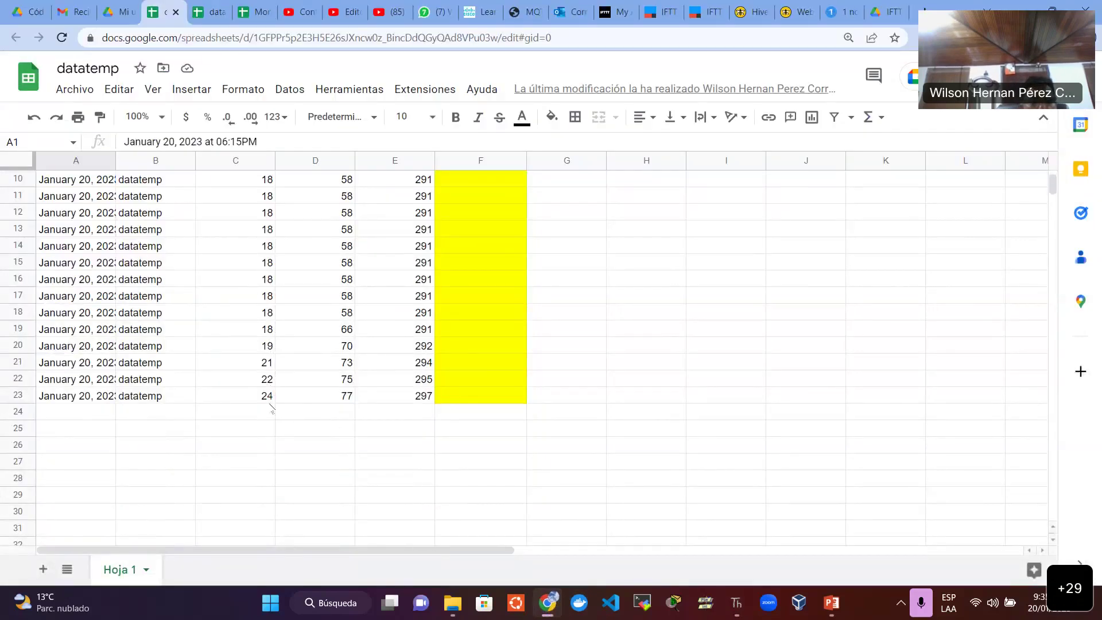
scroll(776, 402, up, 3)
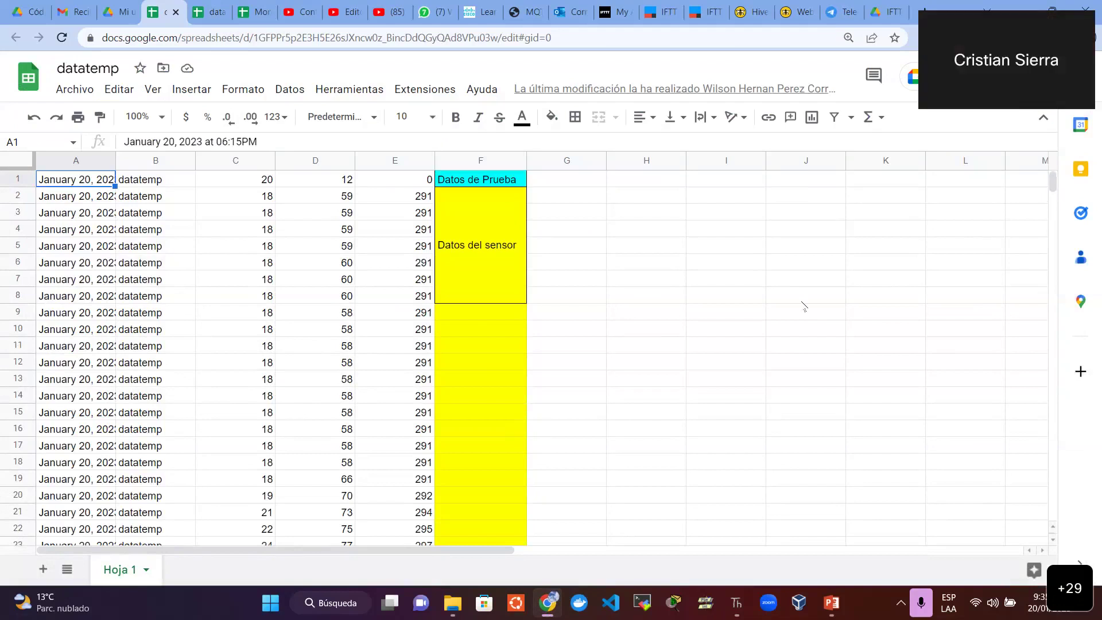
Stop the running Ifttt_drive.py script in Thonny.
click(737, 602)
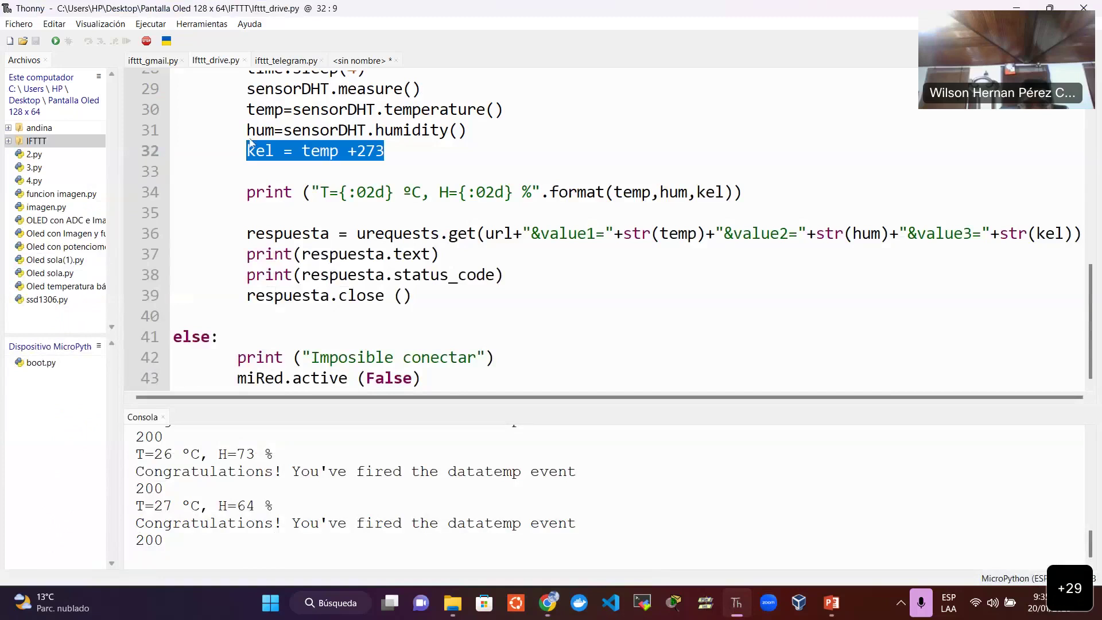
click(148, 42)
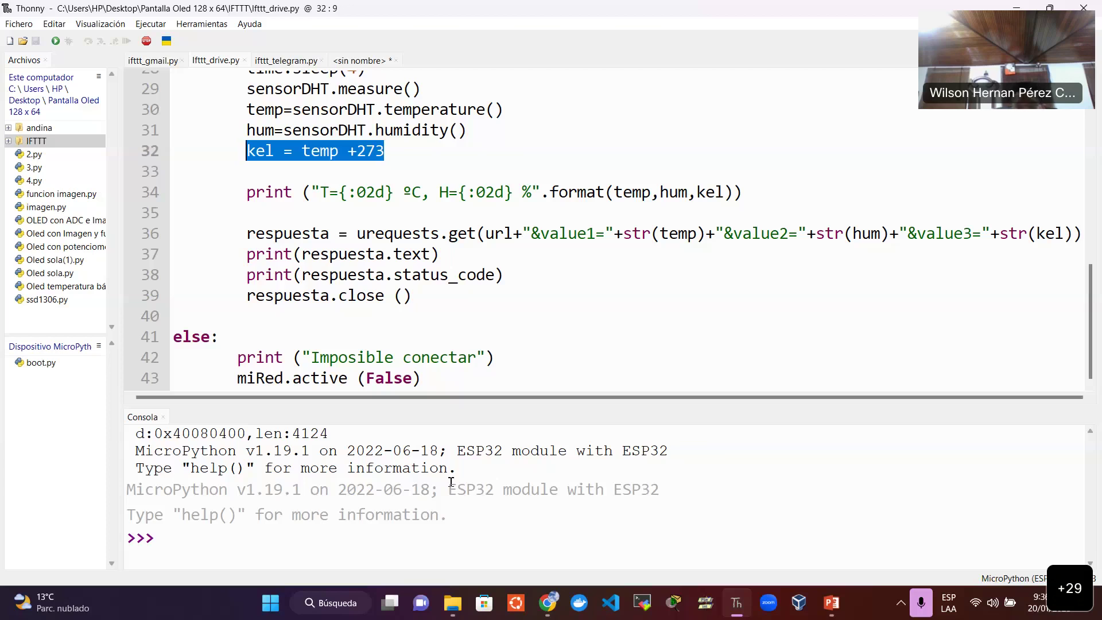
Return to the datatemp spreadsheet in Chrome, check the signed-in Google account, and look through the logged rows.
click(546, 602)
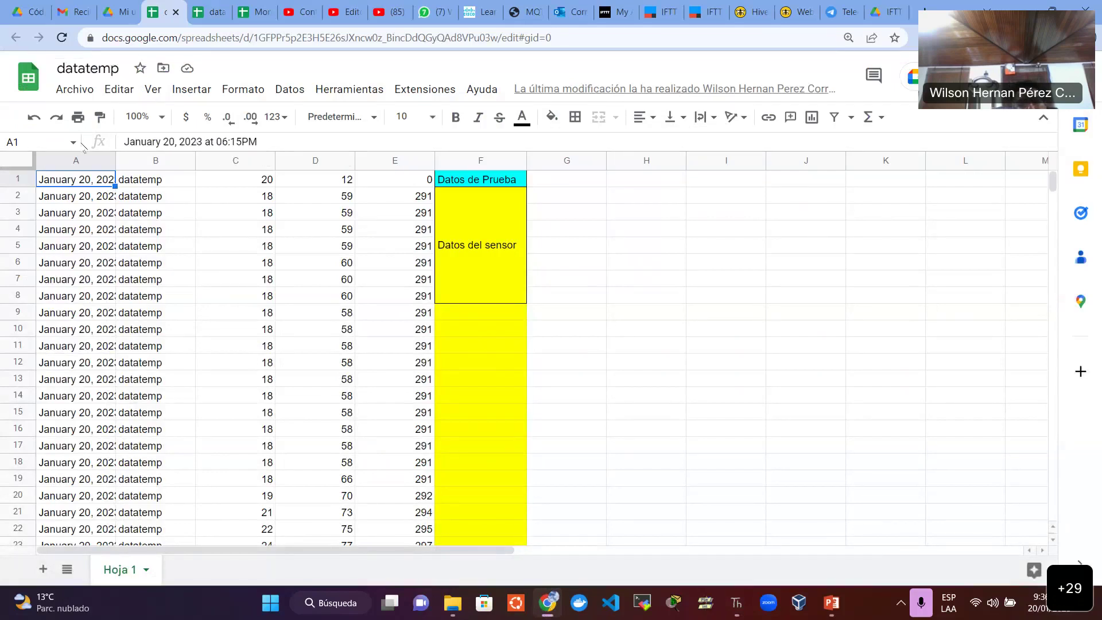
click(13, 164)
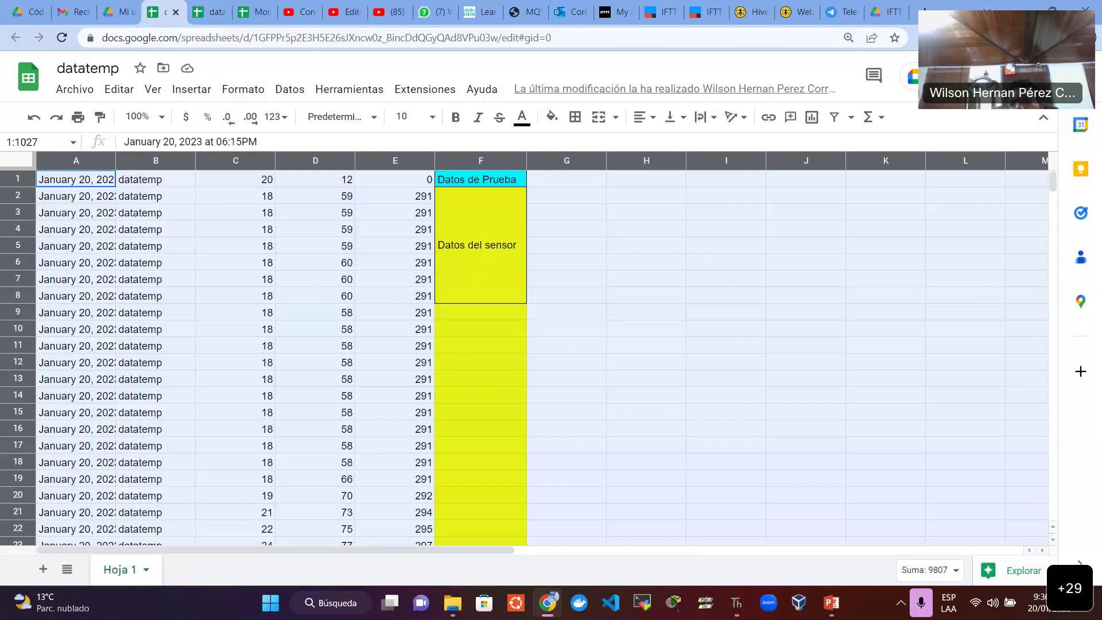
click(1078, 75)
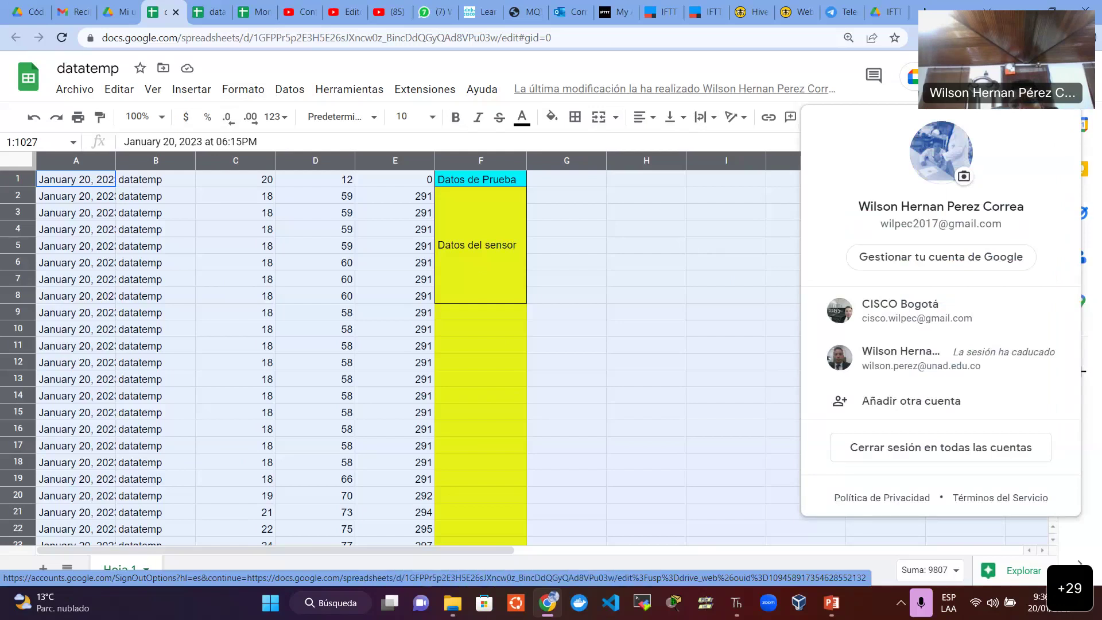
click(726, 347)
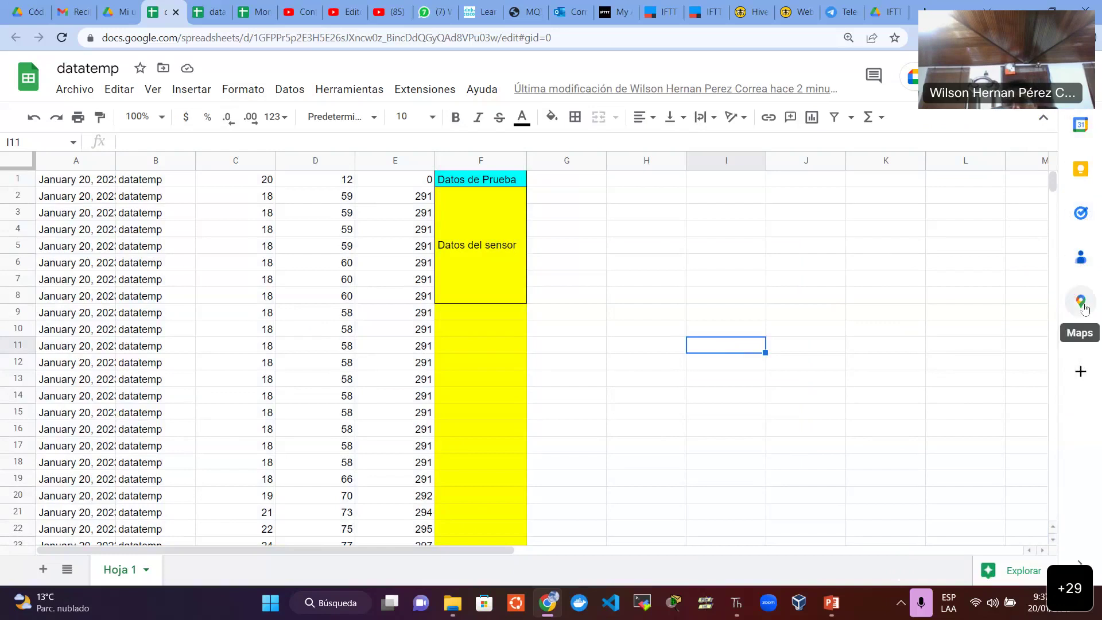
scroll(401, 315, down, 3)
scroll(400, 315, up, 3)
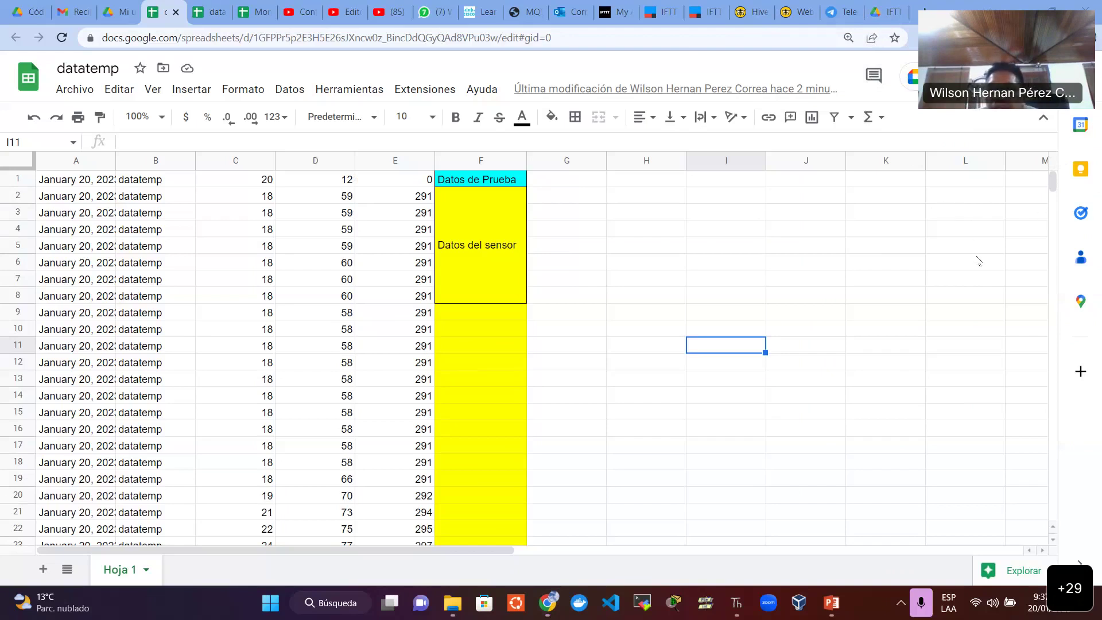
Switch to PowerPoint, resume the slide show from the telegram slide, and present the My Applets slide.
click(832, 603)
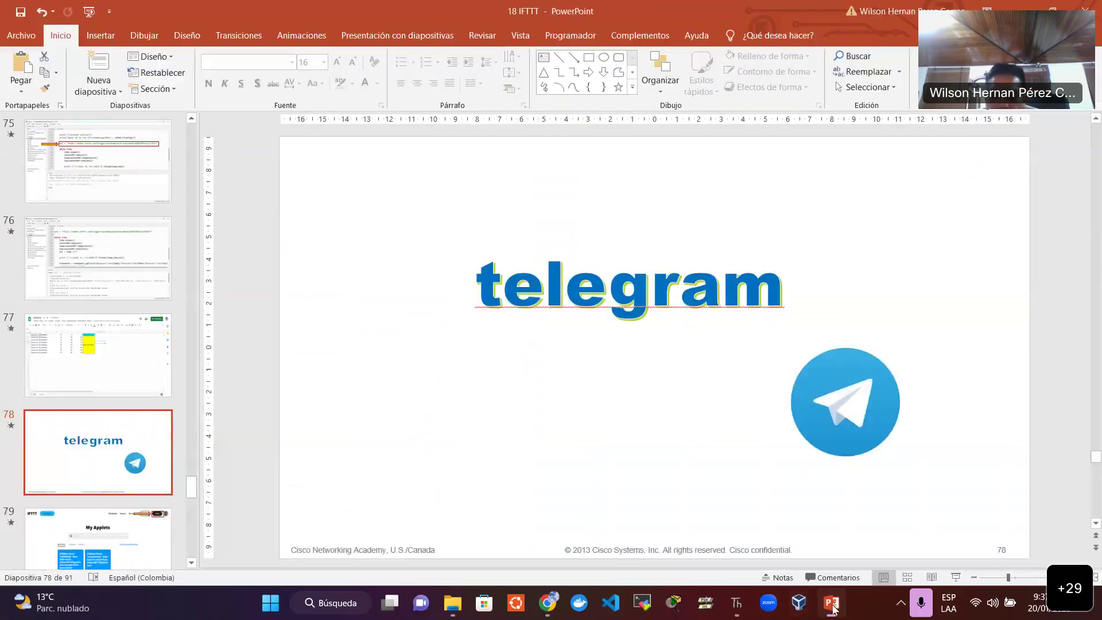
click(956, 577)
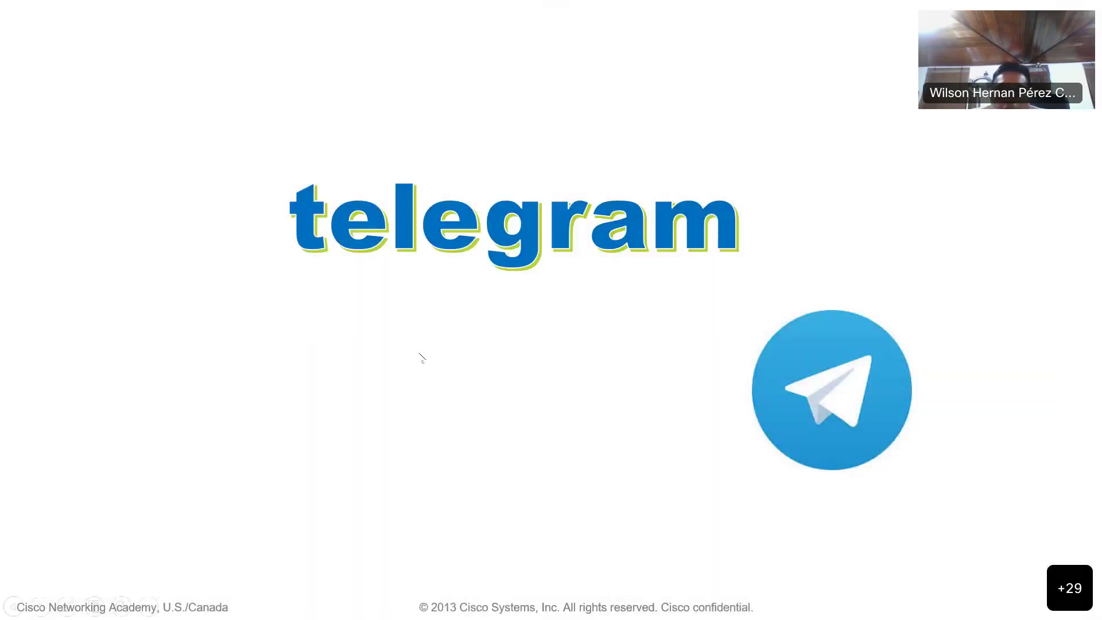
click(383, 422)
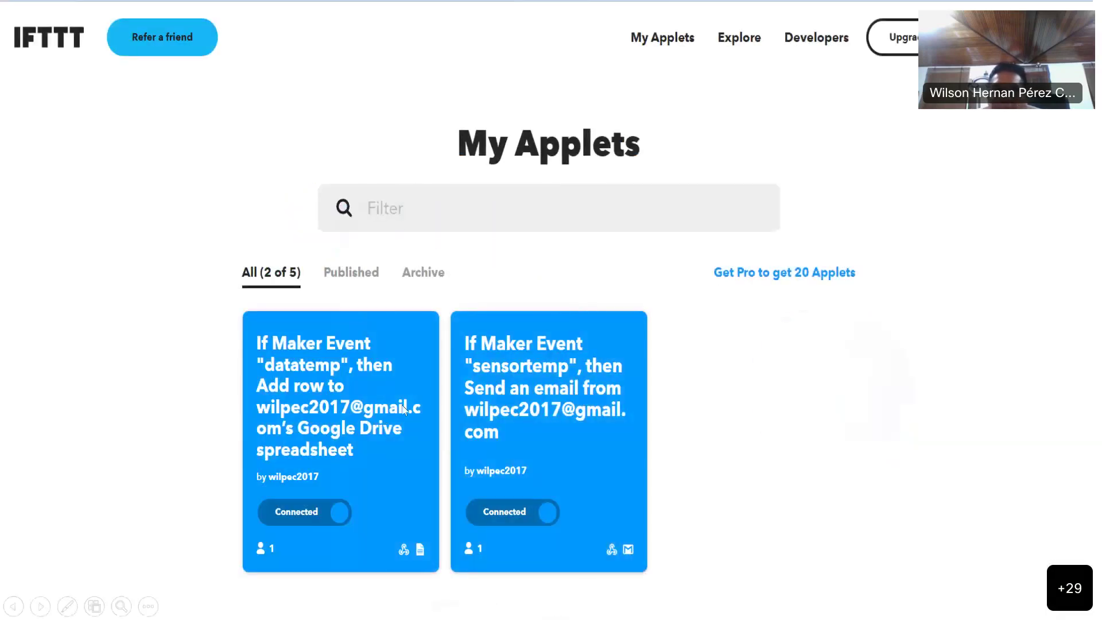